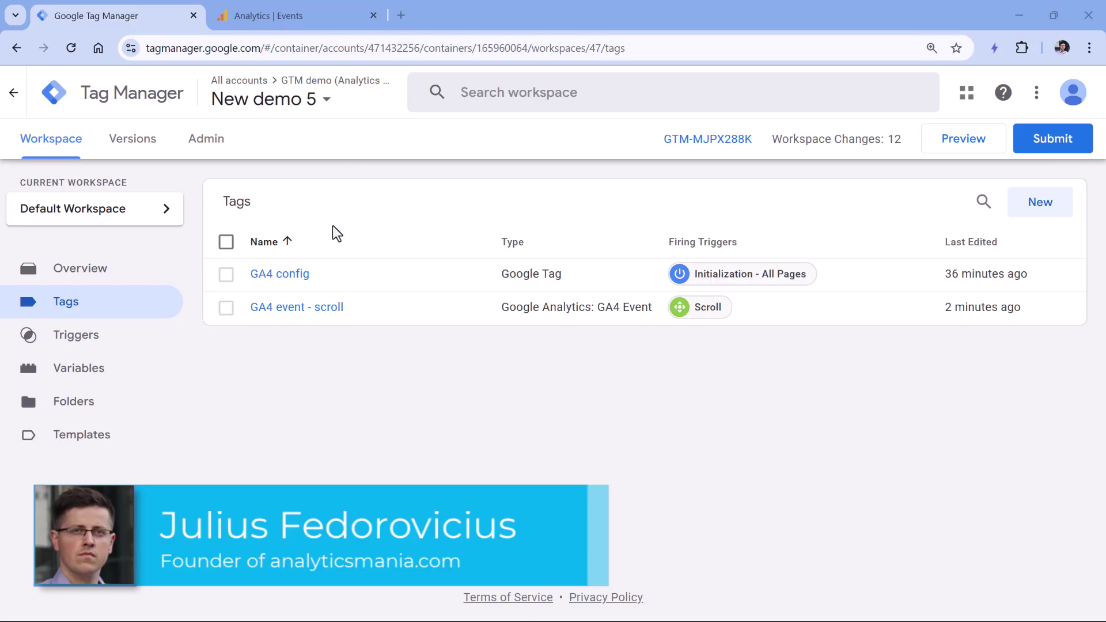
# Review the tag ID and firing trigger of the GA4 config tag, and return to the tag list.
pyautogui.click(266, 283)
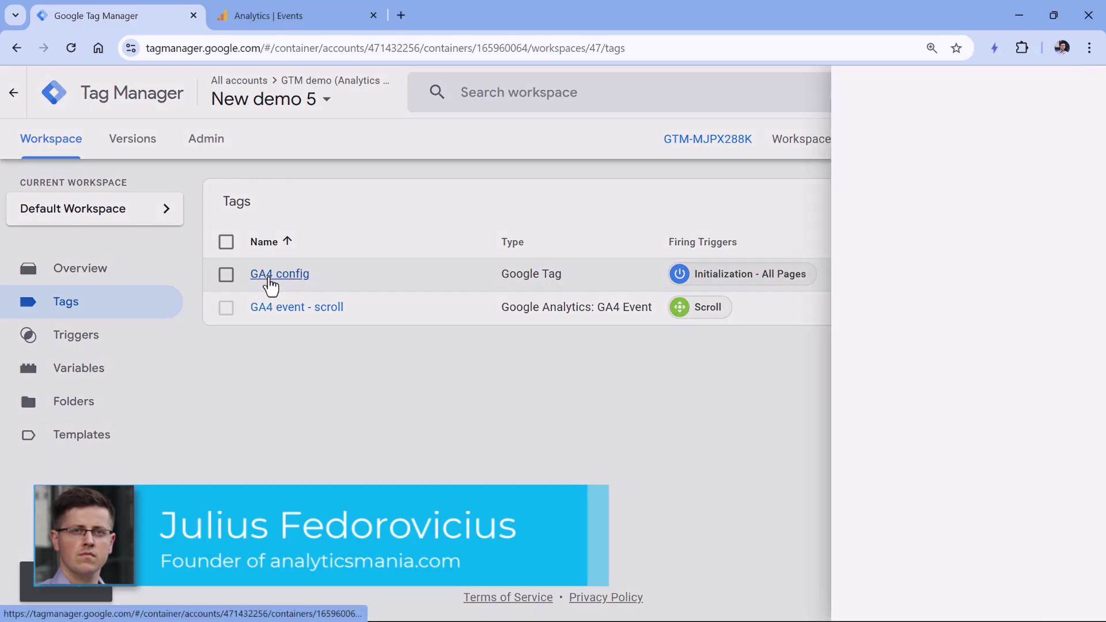
pyautogui.moveTo(313, 340)
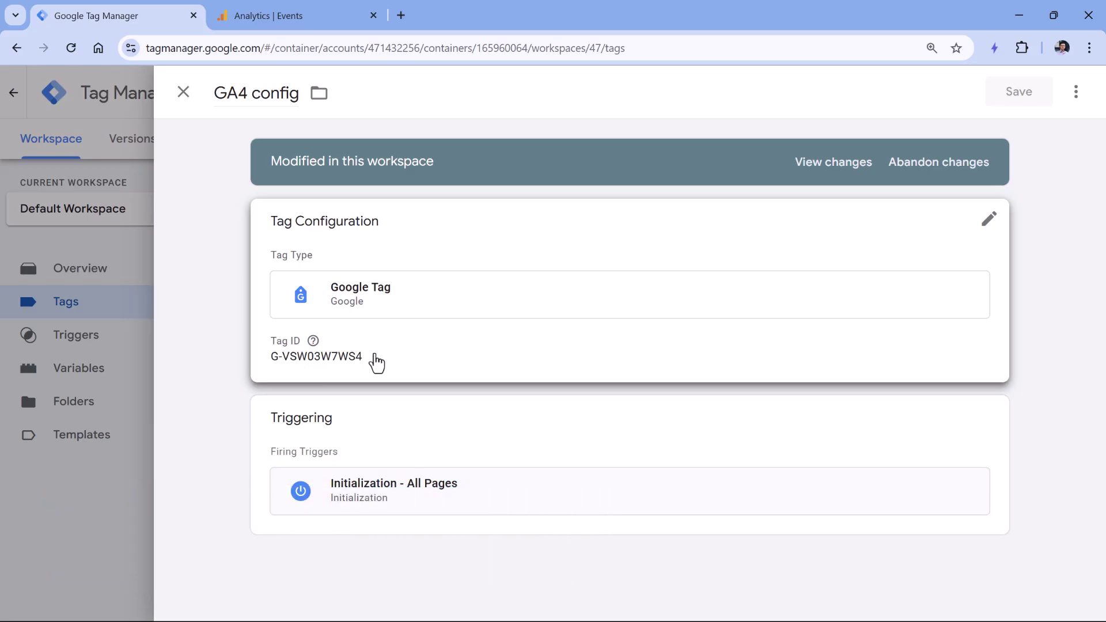
pyautogui.click(182, 93)
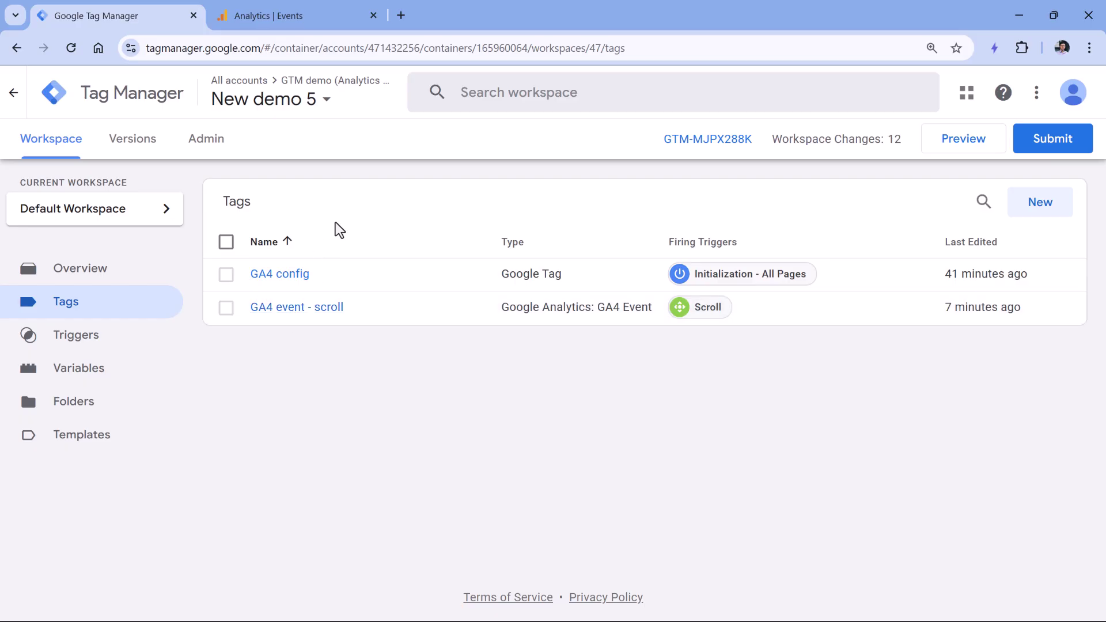
# Review the event name and percent_scrolled parameter of the GA4 event - scroll tag, plus its Scroll trigger's depth percentages.
pyautogui.click(298, 311)
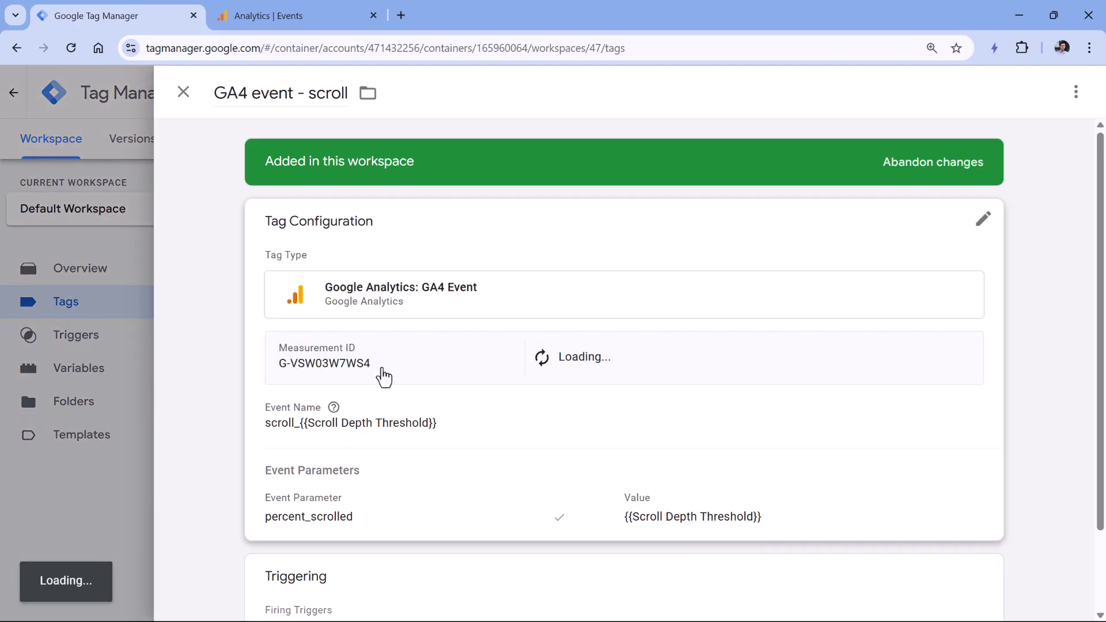
pyautogui.scroll(-3, 444, 341)
pyautogui.click(360, 570)
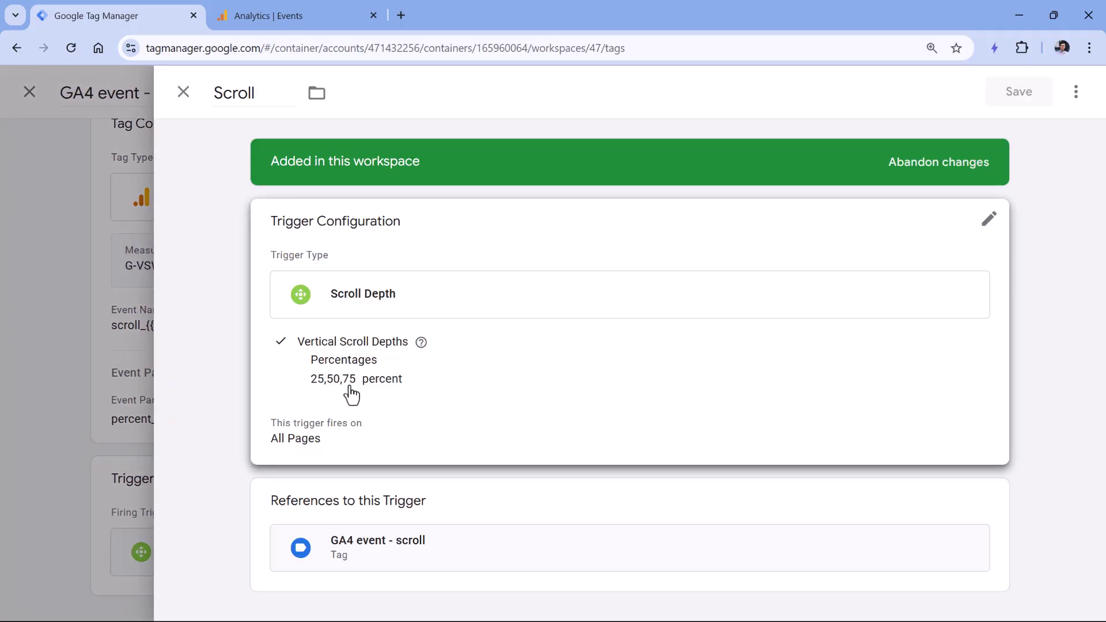
pyautogui.click(184, 94)
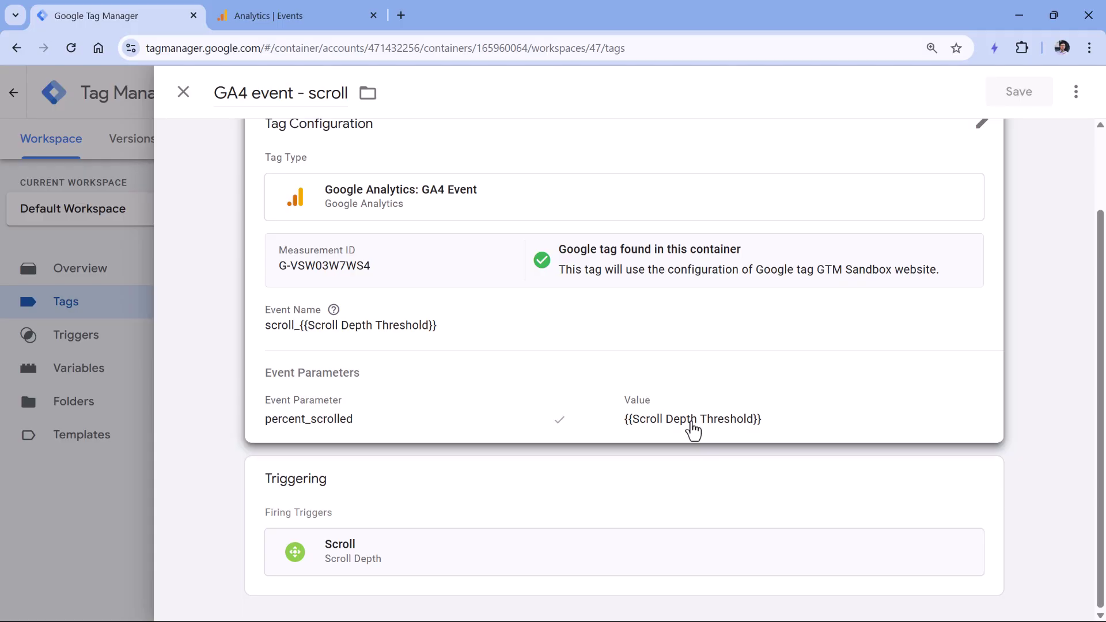
pyautogui.click(183, 93)
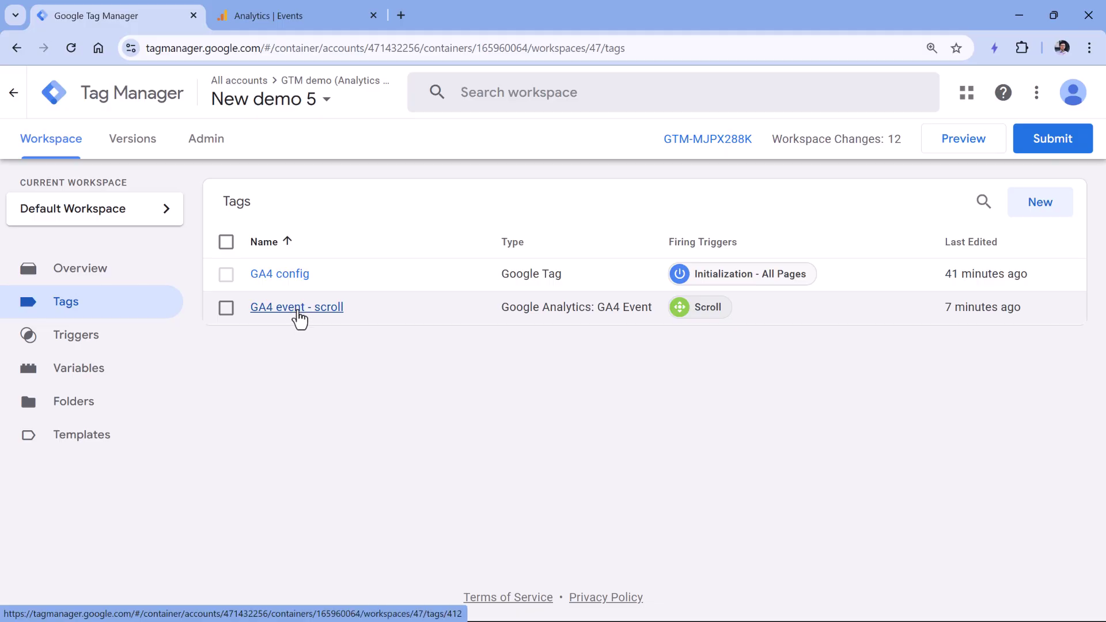
# Switch to the open Google Analytics property and create a blank exploration.
pyautogui.click(291, 16)
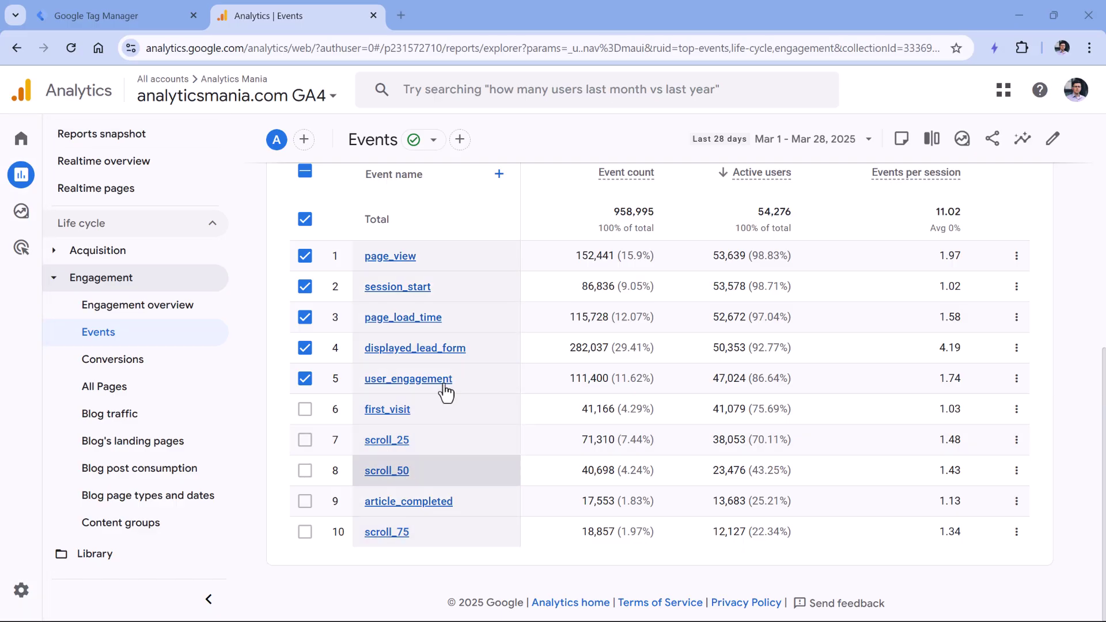
pyautogui.moveTo(35, 218)
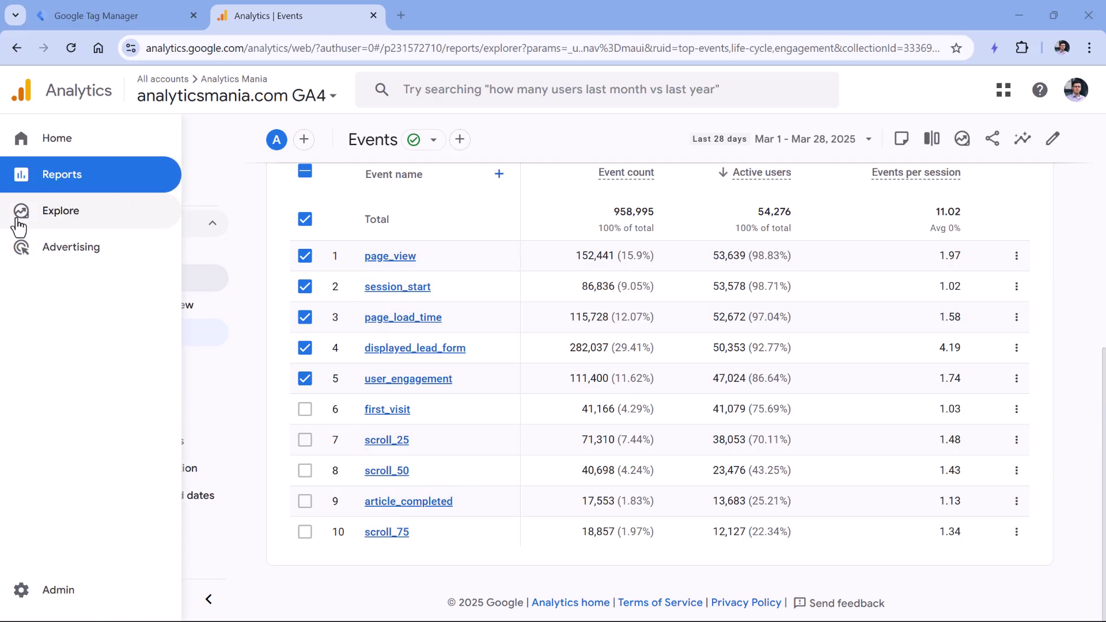
pyautogui.click(51, 213)
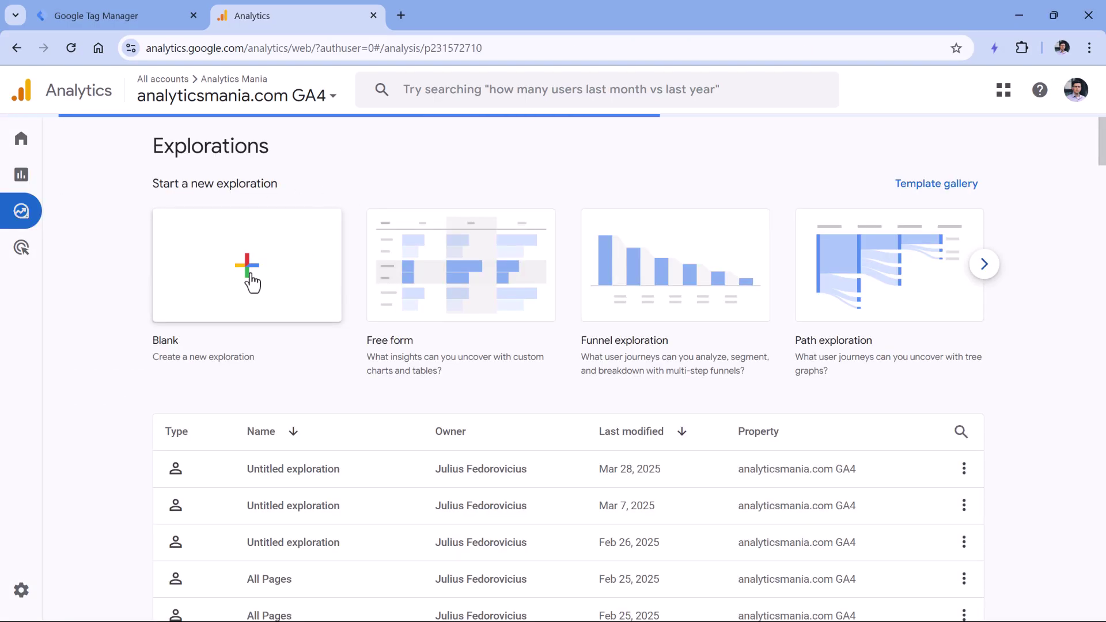
pyautogui.click(251, 282)
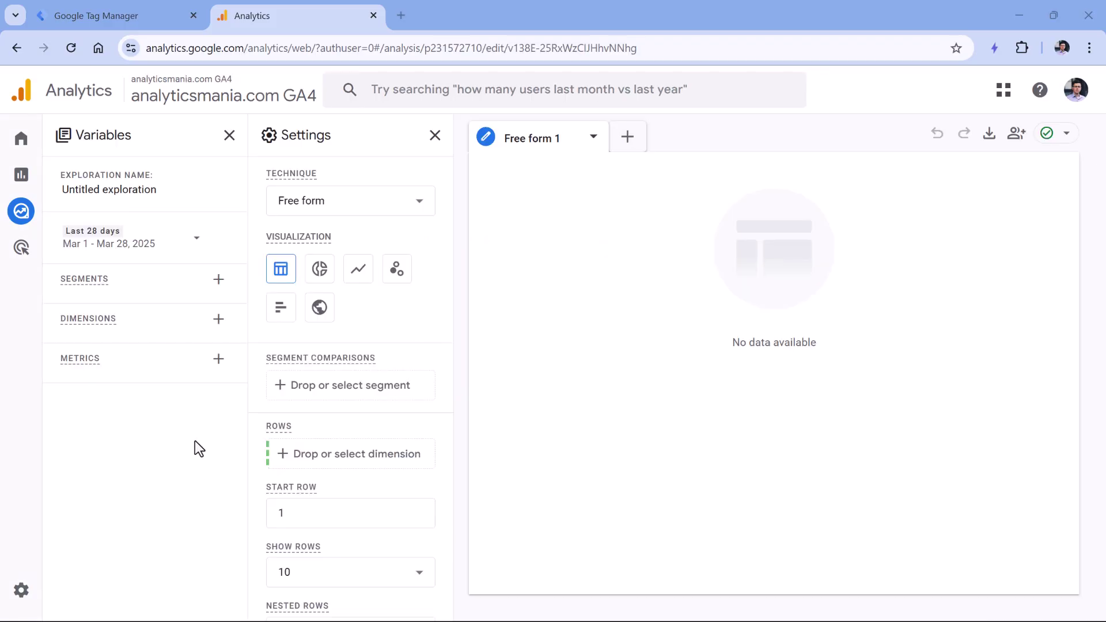
# Add the dimensions Page path and screen class, Event name and Percent scrolled to the exploration.
pyautogui.click(217, 316)
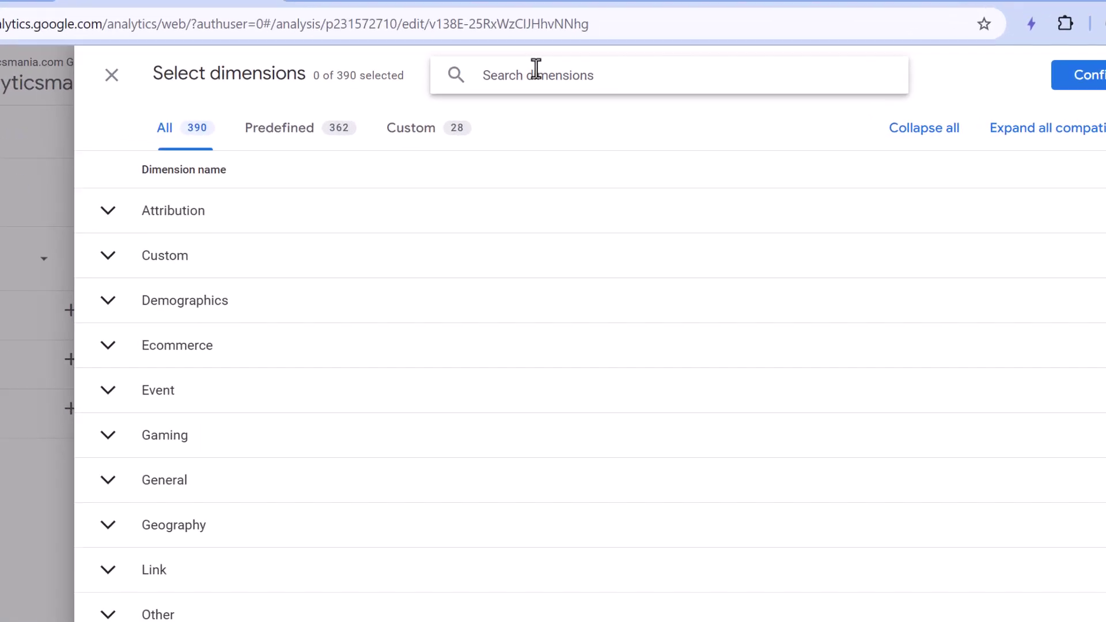
pyautogui.write('page path')
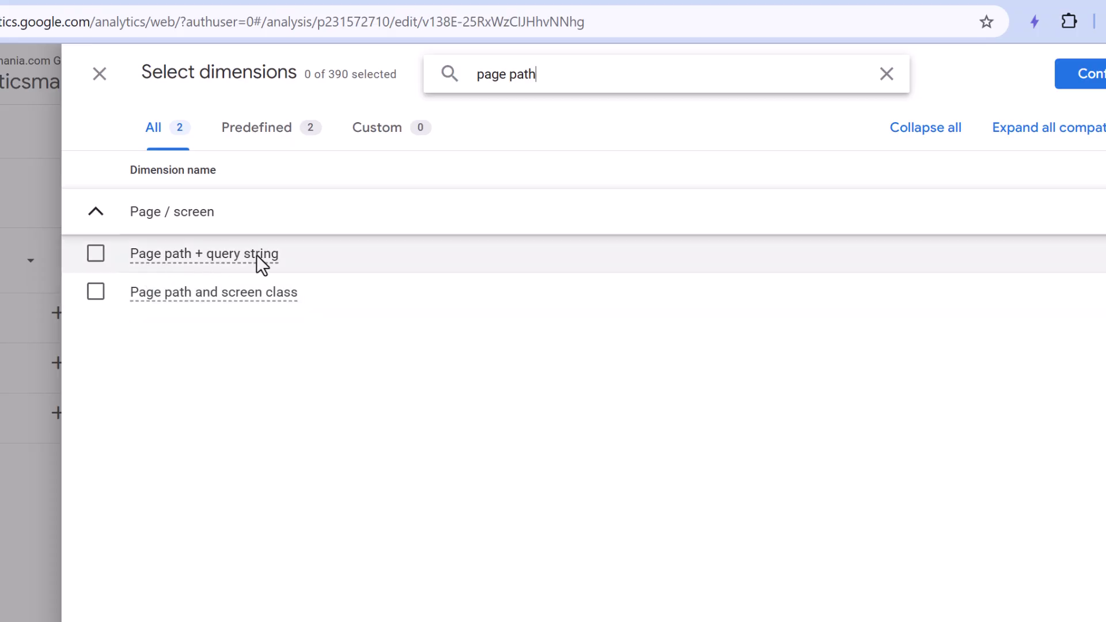
pyautogui.click(99, 294)
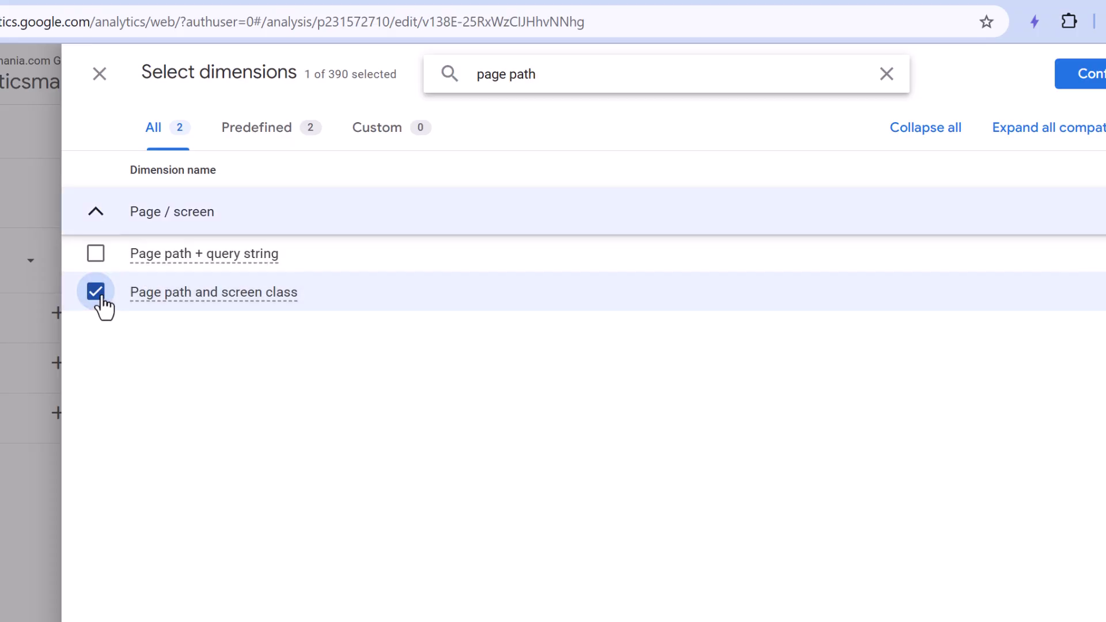
pyautogui.tripleClick(518, 72)
pyautogui.write('event name')
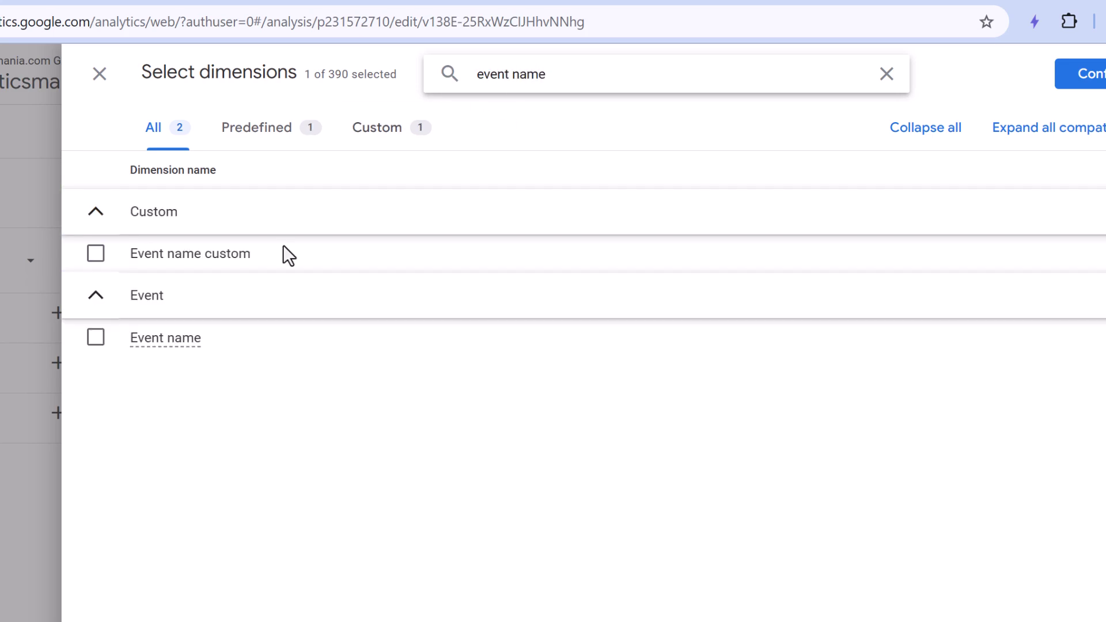
pyautogui.click(95, 339)
pyautogui.doubleClick(529, 75)
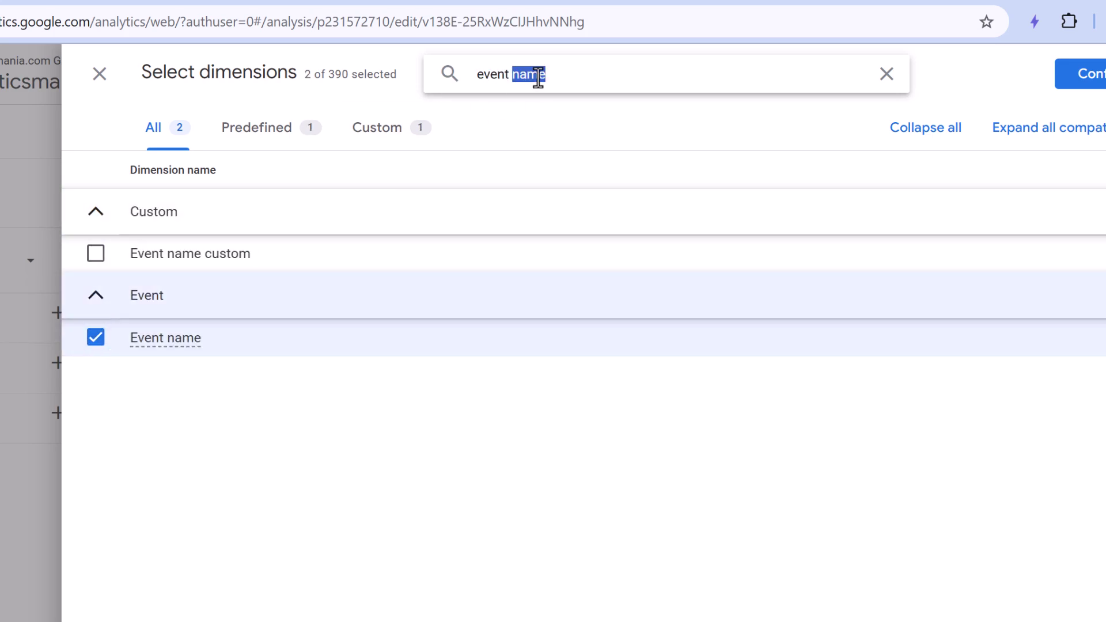
pyautogui.tripleClick(538, 76)
pyautogui.write('percent')
pyautogui.click(94, 337)
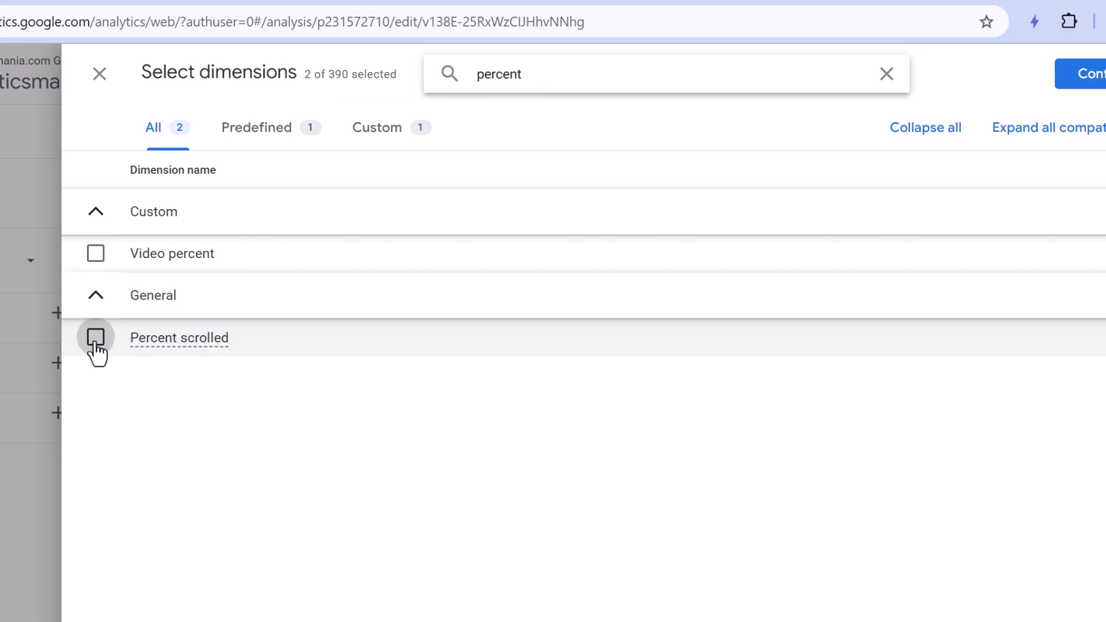
pyautogui.click(1063, 83)
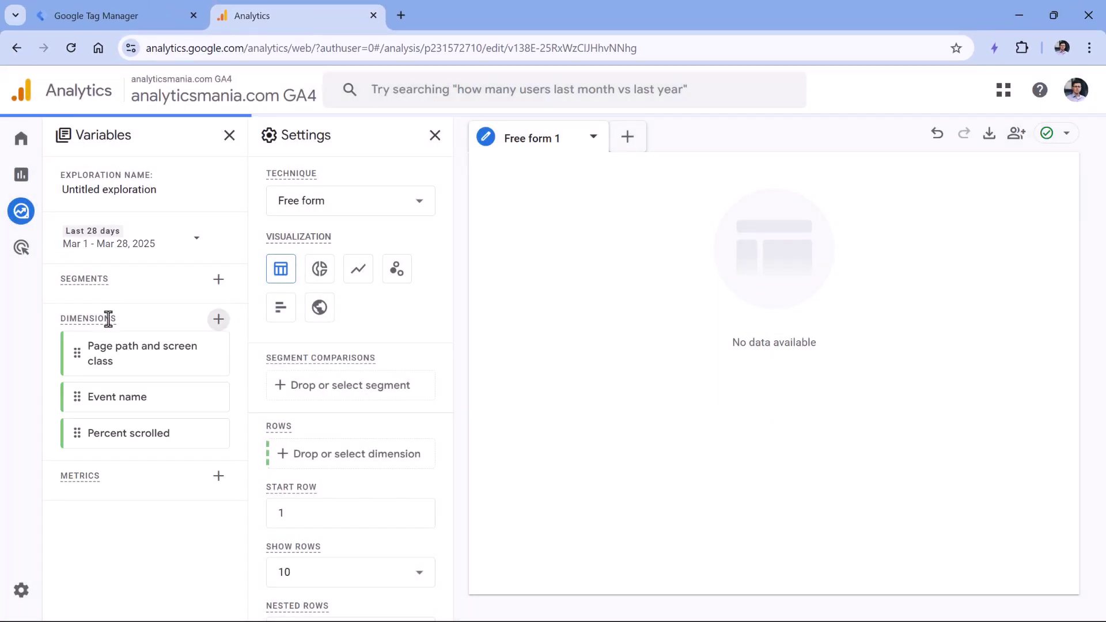
# Add the metrics Event count and Total users to the exploration.
pyautogui.click(218, 478)
pyautogui.click(541, 84)
pyautogui.write('e')
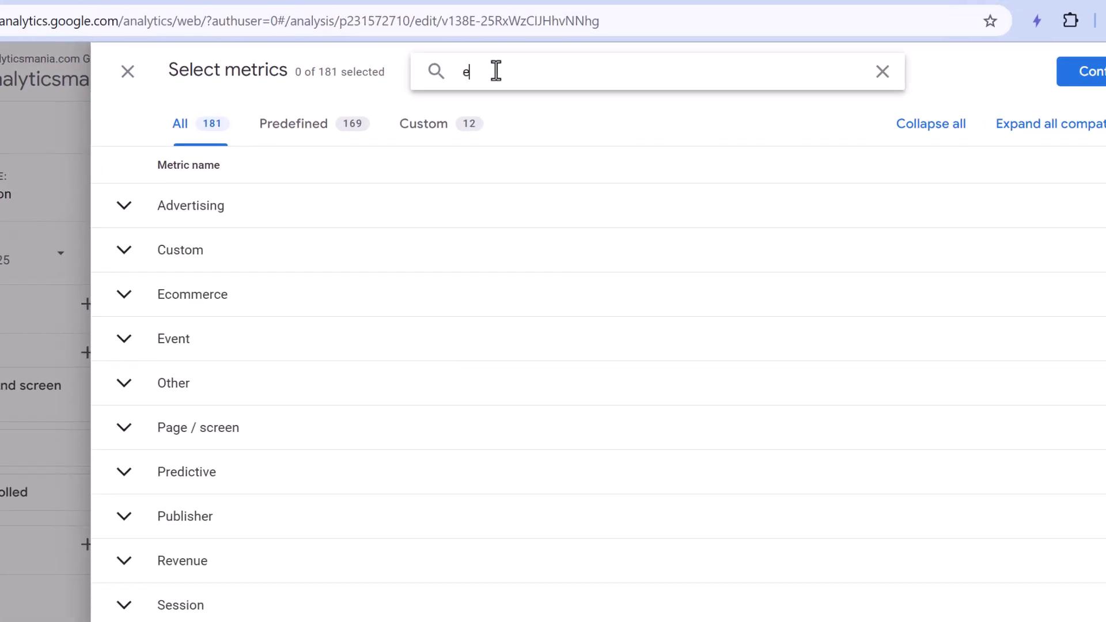
pyautogui.write('vent count')
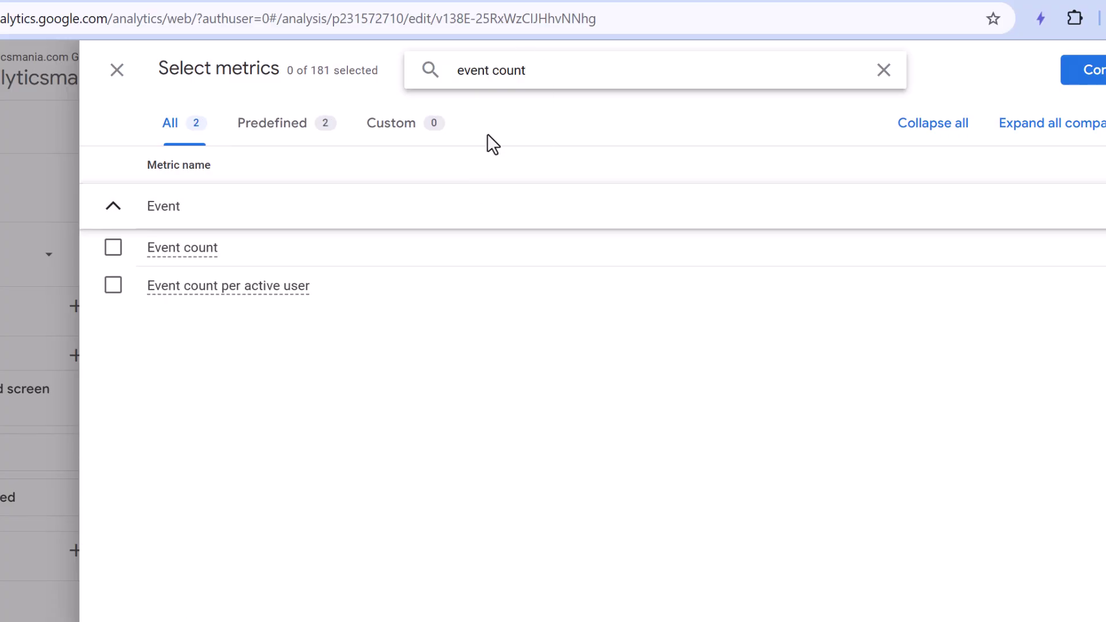
pyautogui.click(180, 245)
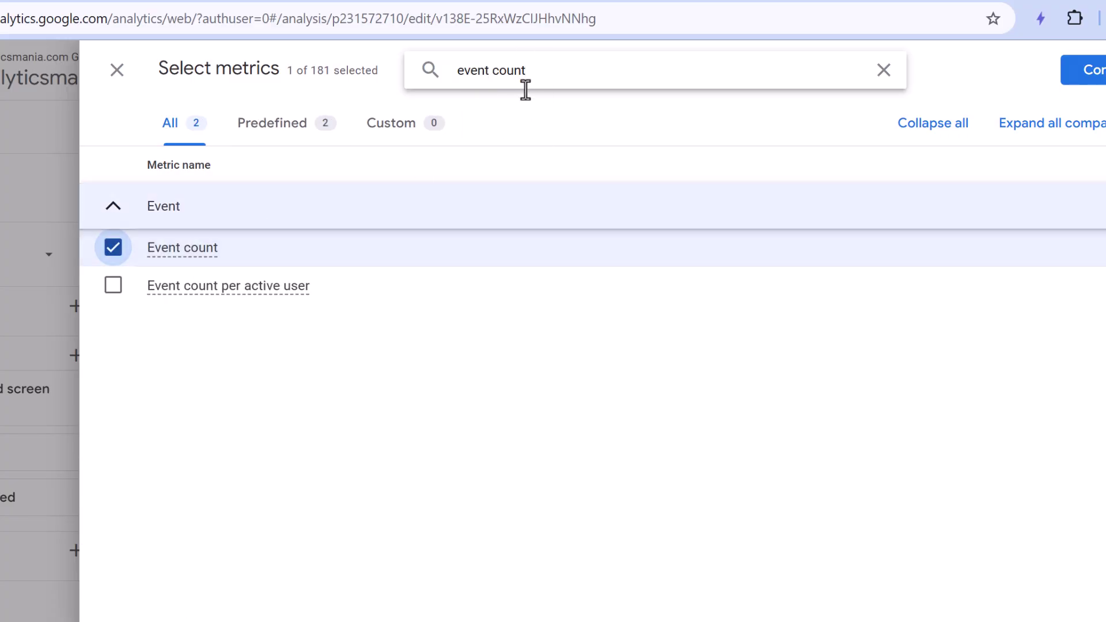
pyautogui.tripleClick(527, 79)
pyautogui.write('total')
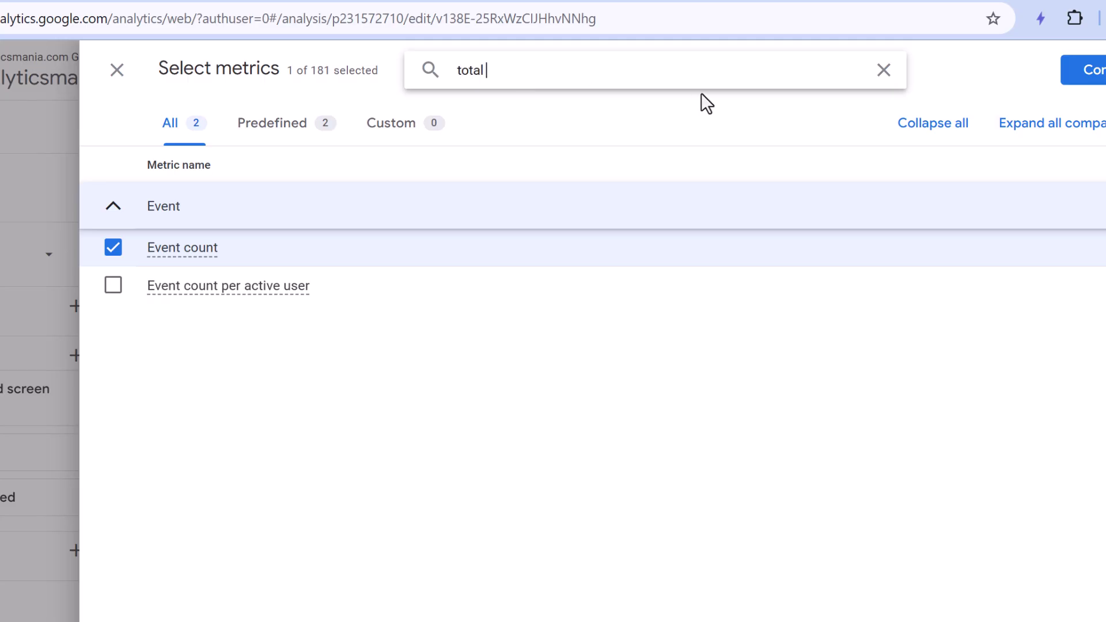
pyautogui.write(' users')
pyautogui.click(113, 249)
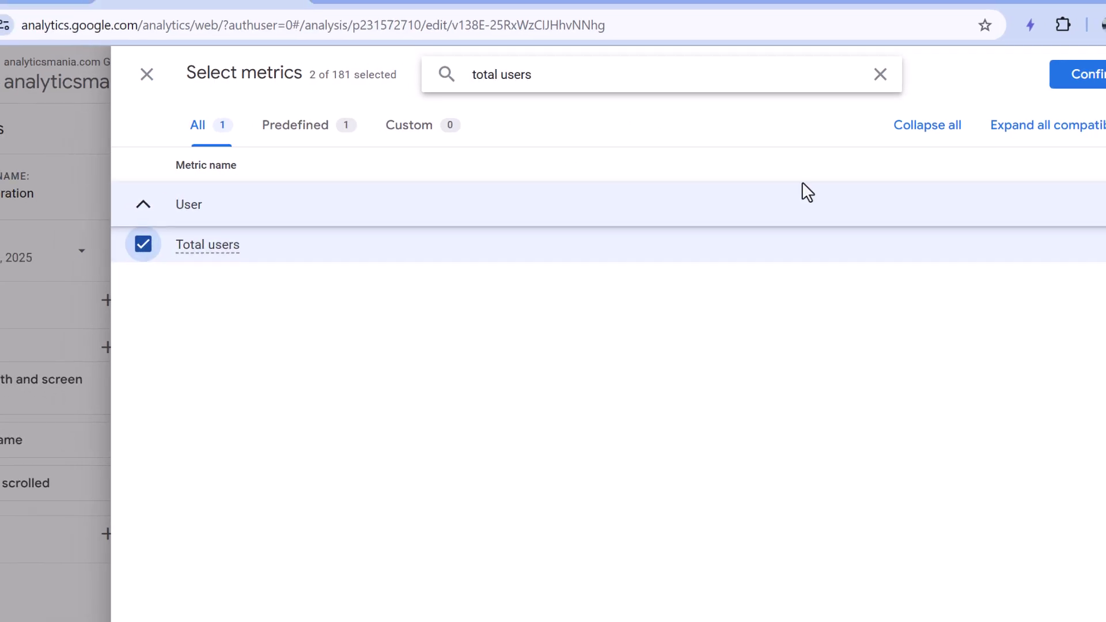
pyautogui.click(1094, 75)
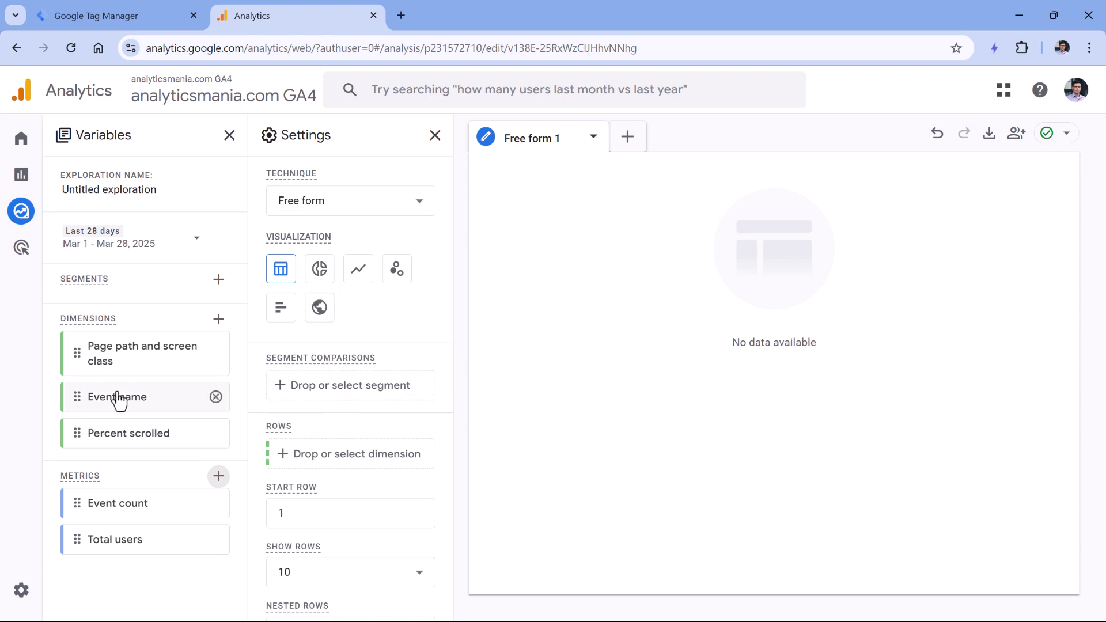
# Use Page path and screen class and Percent scrolled as the table rows, with Event count and Total users as values.
pyautogui.doubleClick(140, 365)
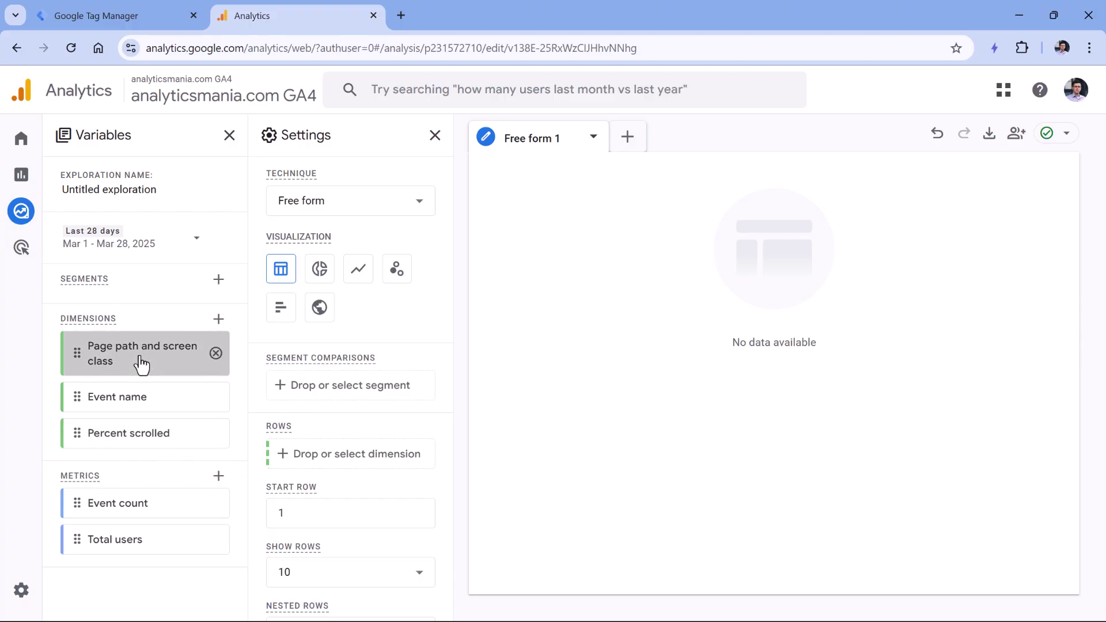
pyautogui.doubleClick(140, 444)
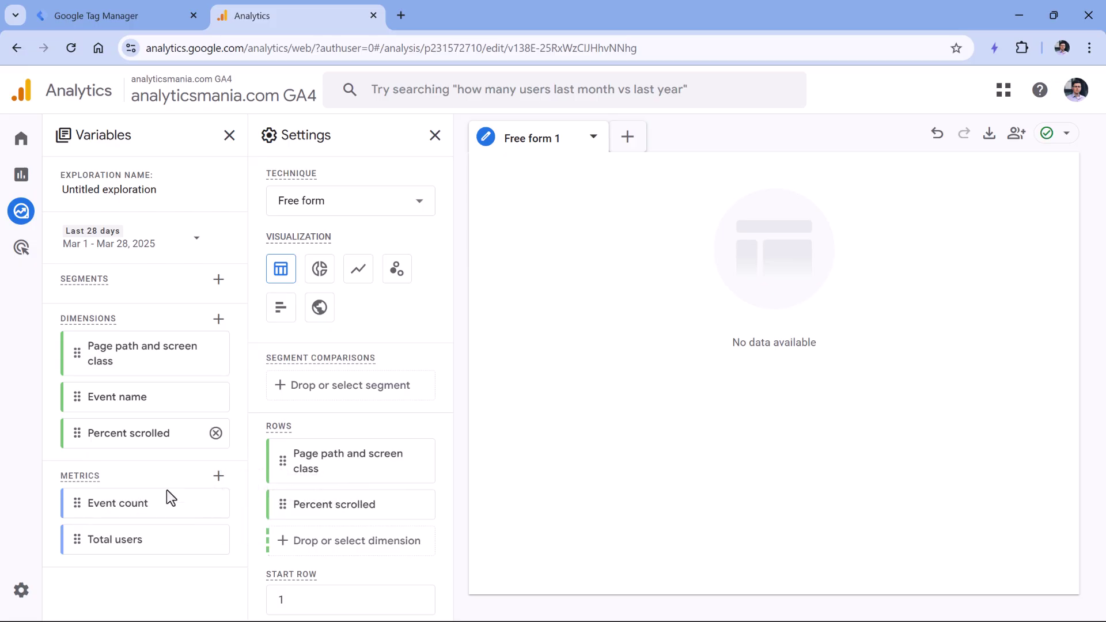
pyautogui.doubleClick(136, 510)
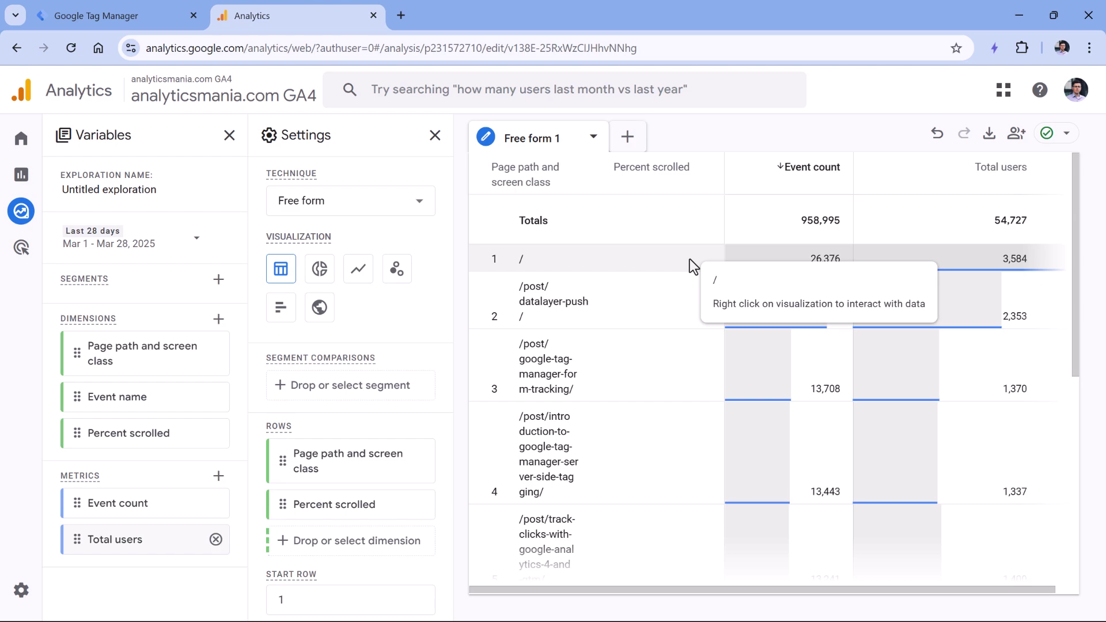
# Filter the exploration to rows whose Event name contains "scroll".
pyautogui.scroll(-10, 371, 348)
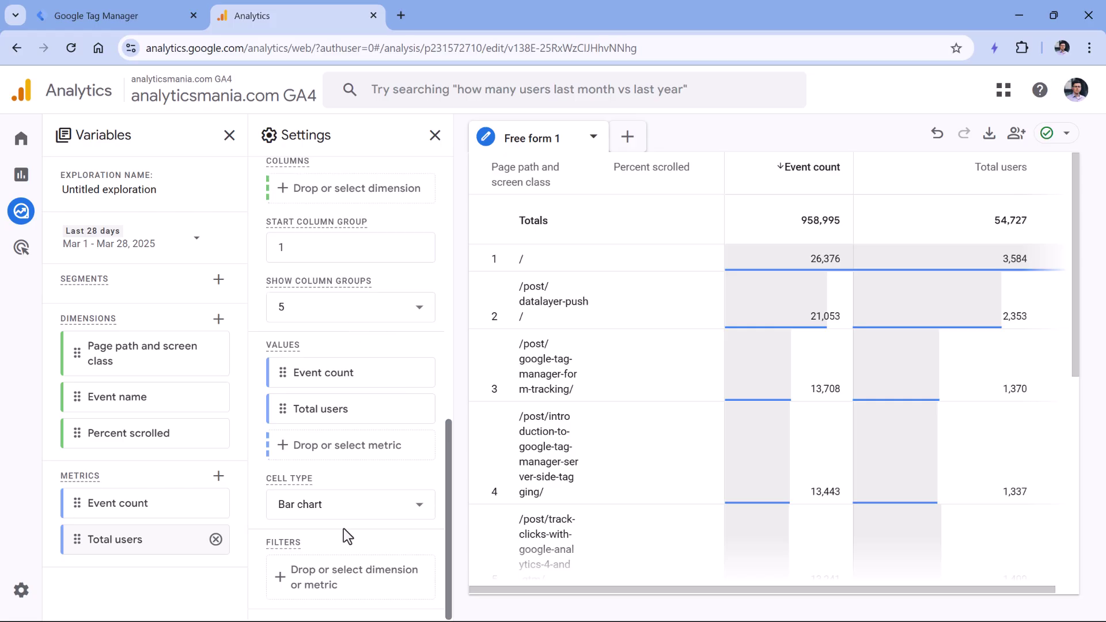
pyautogui.click(354, 586)
pyautogui.click(435, 395)
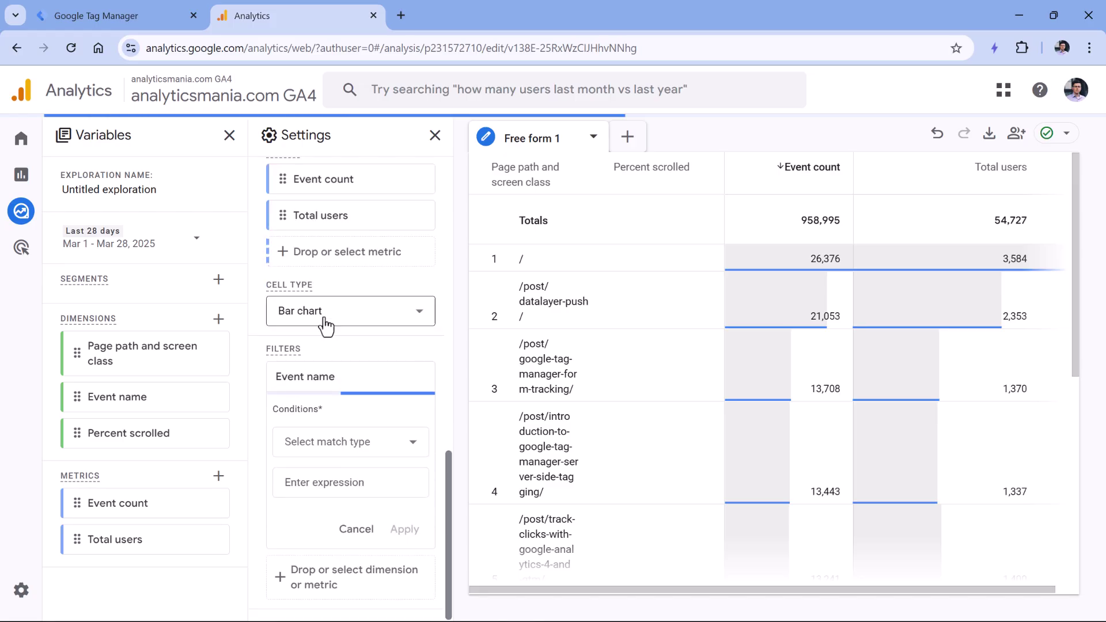
pyautogui.click(383, 443)
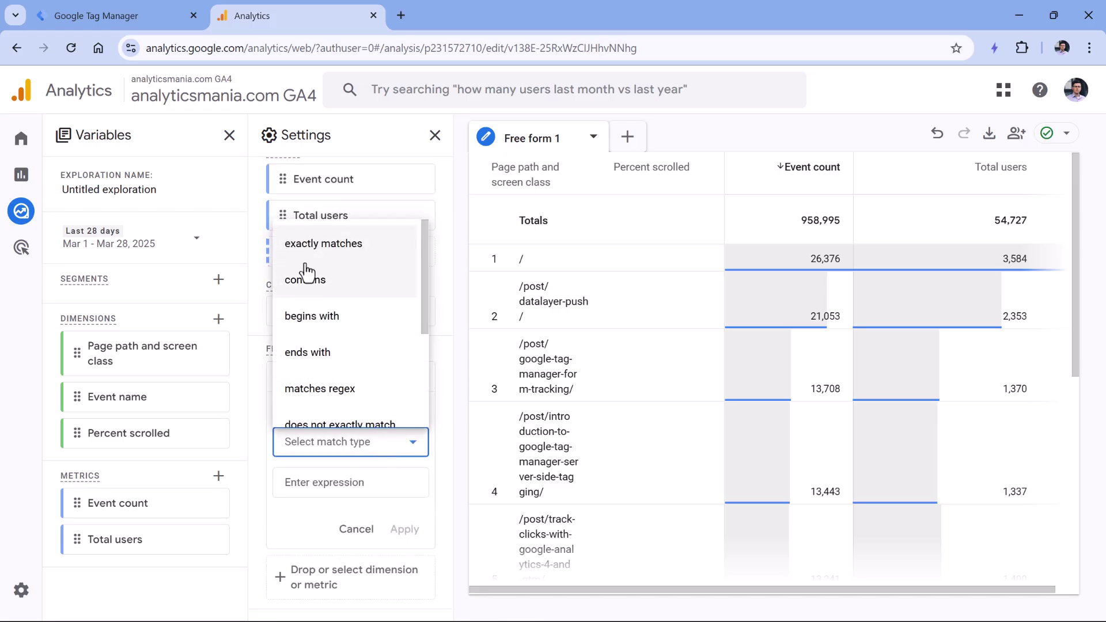
pyautogui.click(332, 295)
pyautogui.click(340, 484)
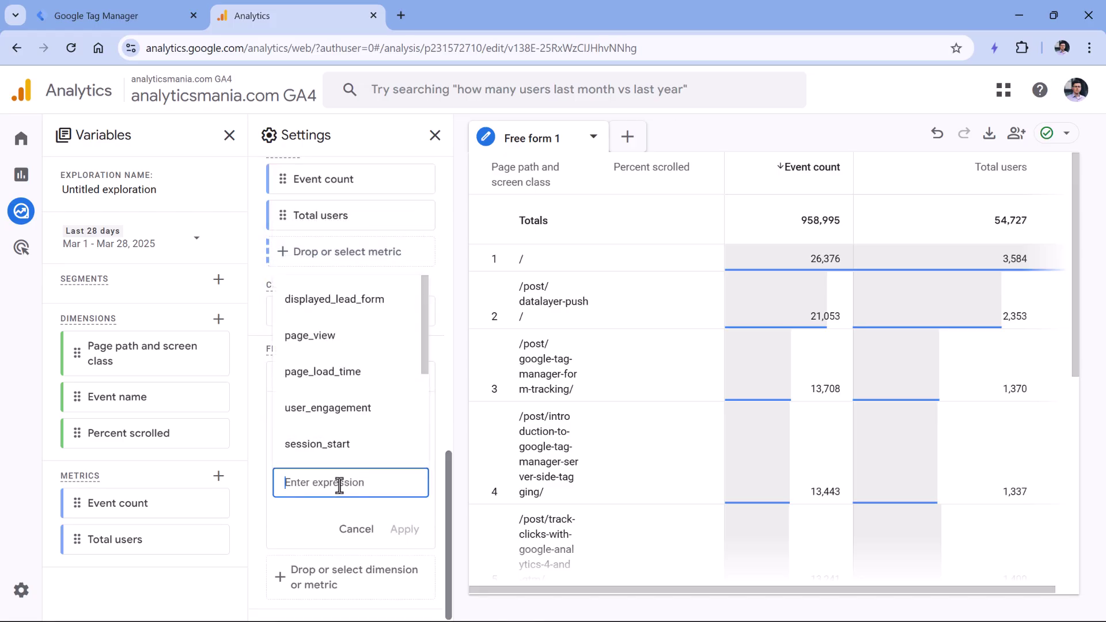
pyautogui.write('scroll')
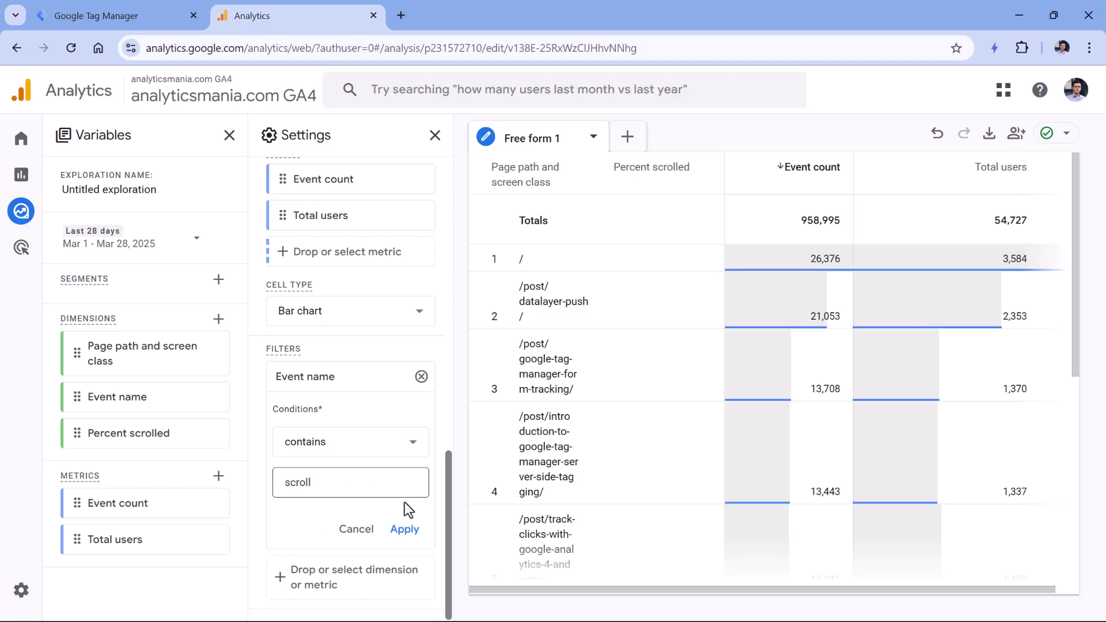
pyautogui.click(404, 530)
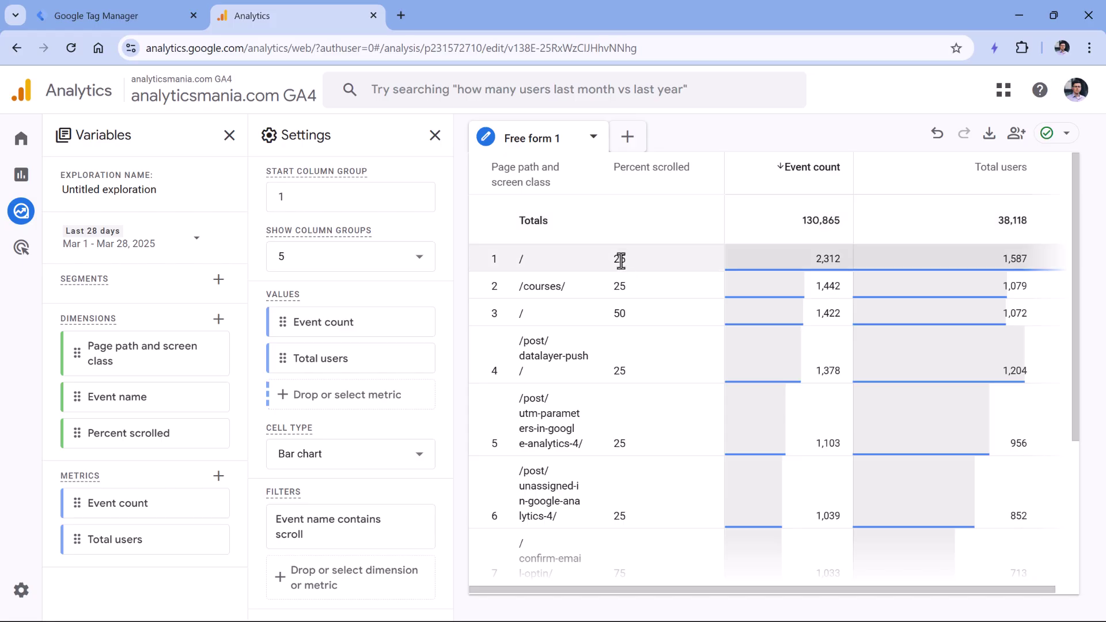
# Add a second exploration filter where Page path and screen class exactly matches "/".
pyautogui.doubleClick(827, 257)
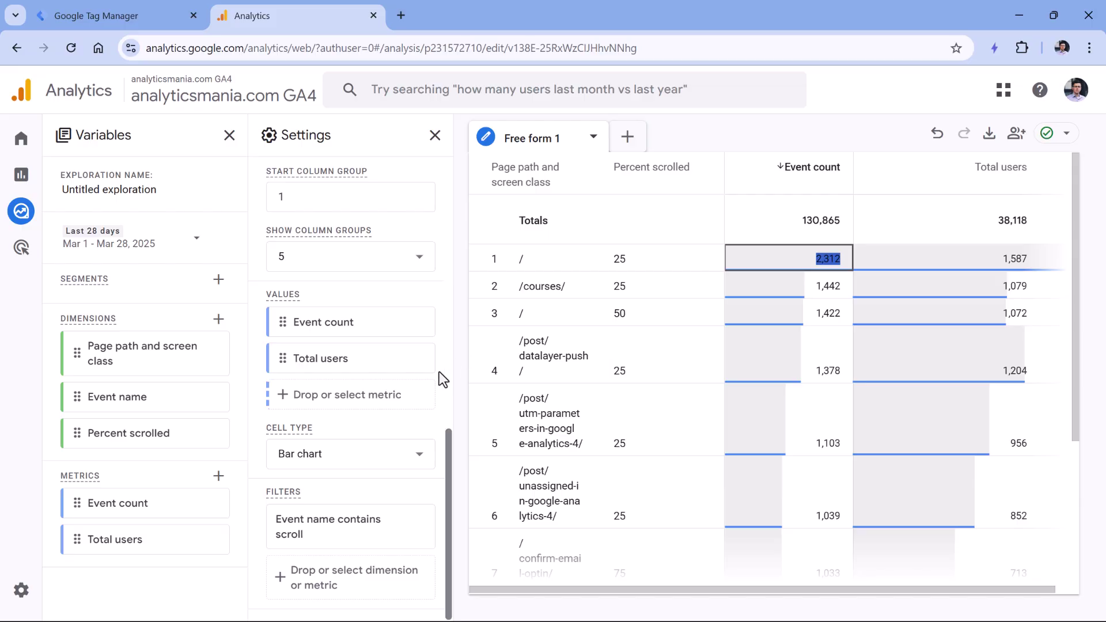
pyautogui.click(347, 562)
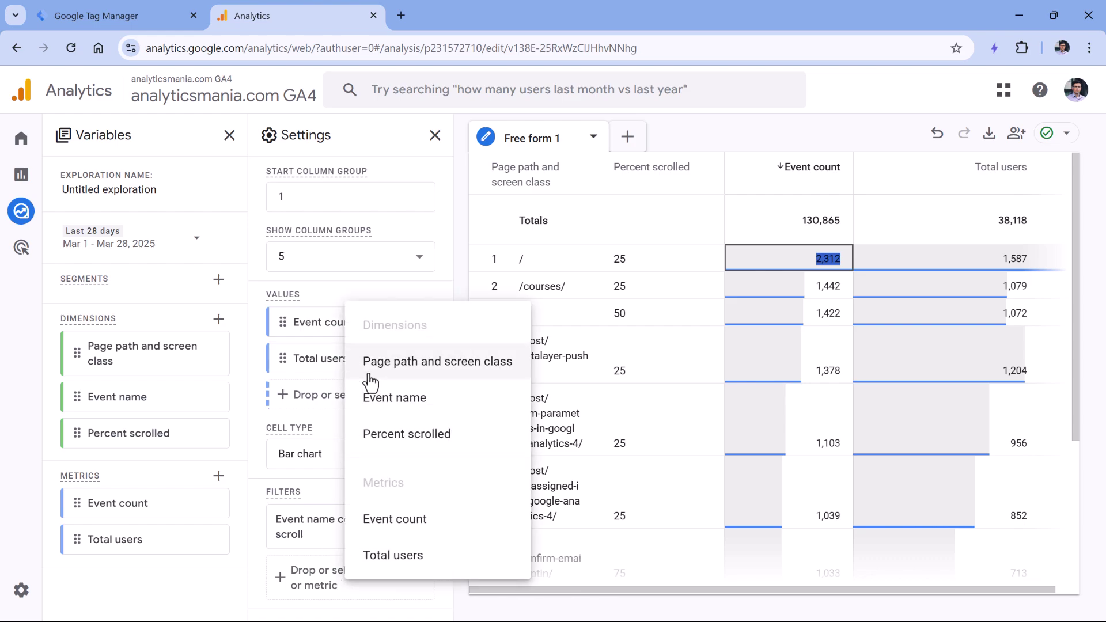
pyautogui.click(372, 364)
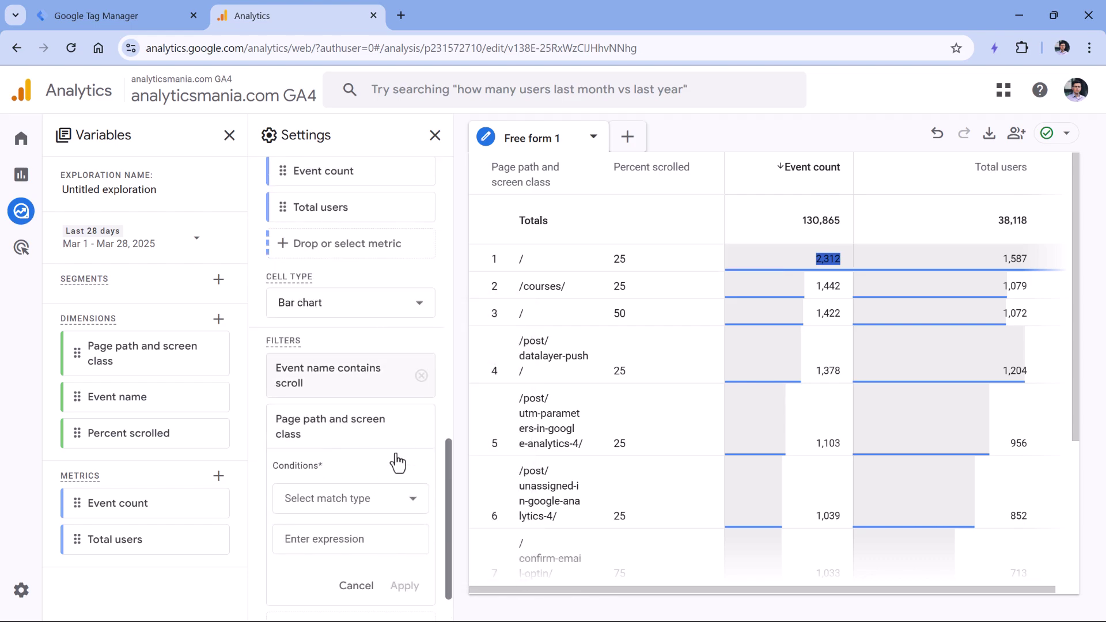
pyautogui.click(383, 499)
pyautogui.click(323, 300)
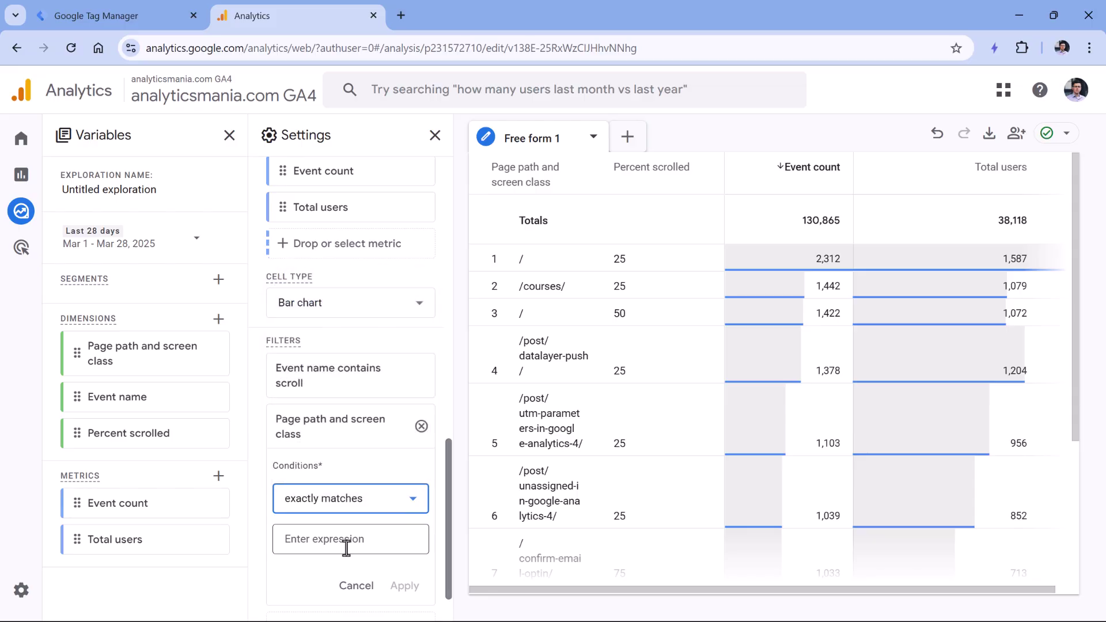
pyautogui.click(344, 540)
pyautogui.write('/')
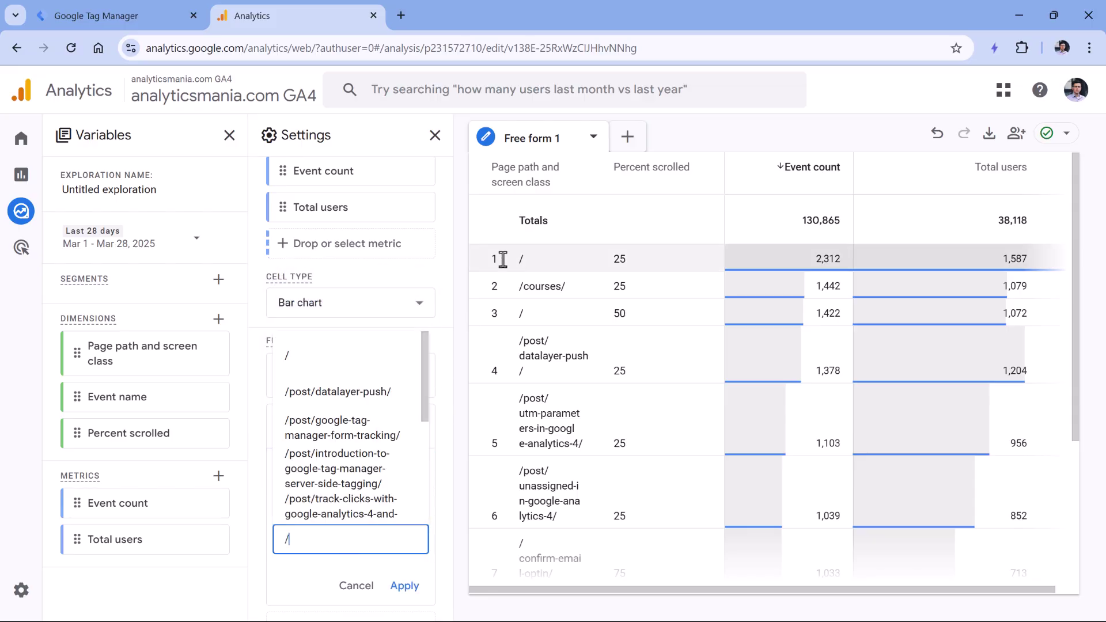
pyautogui.click(405, 585)
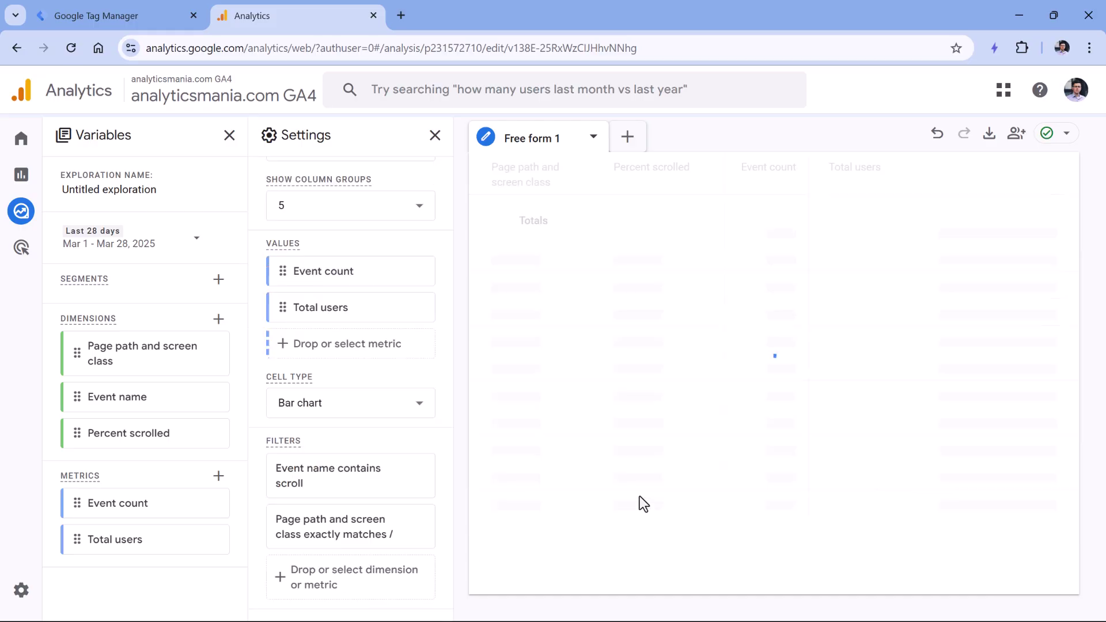
# Set nested rows to Yes for the exploration table and review the homepage's 25, 50 and 75 percent scroll rows.
pyautogui.scroll(8, 410, 395)
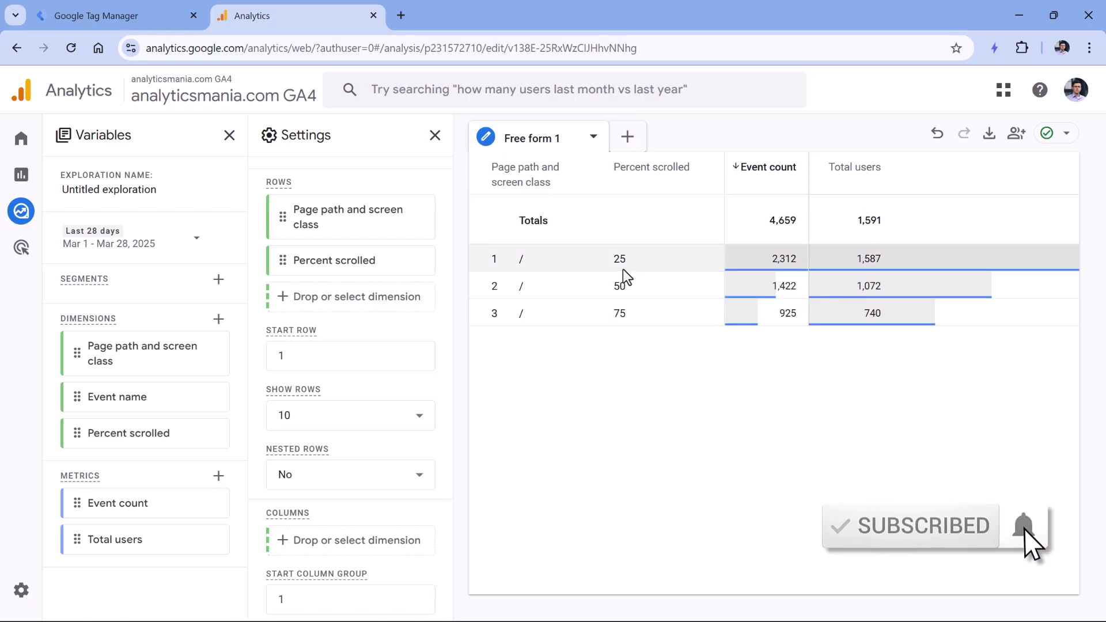
pyautogui.click(413, 474)
pyautogui.click(287, 550)
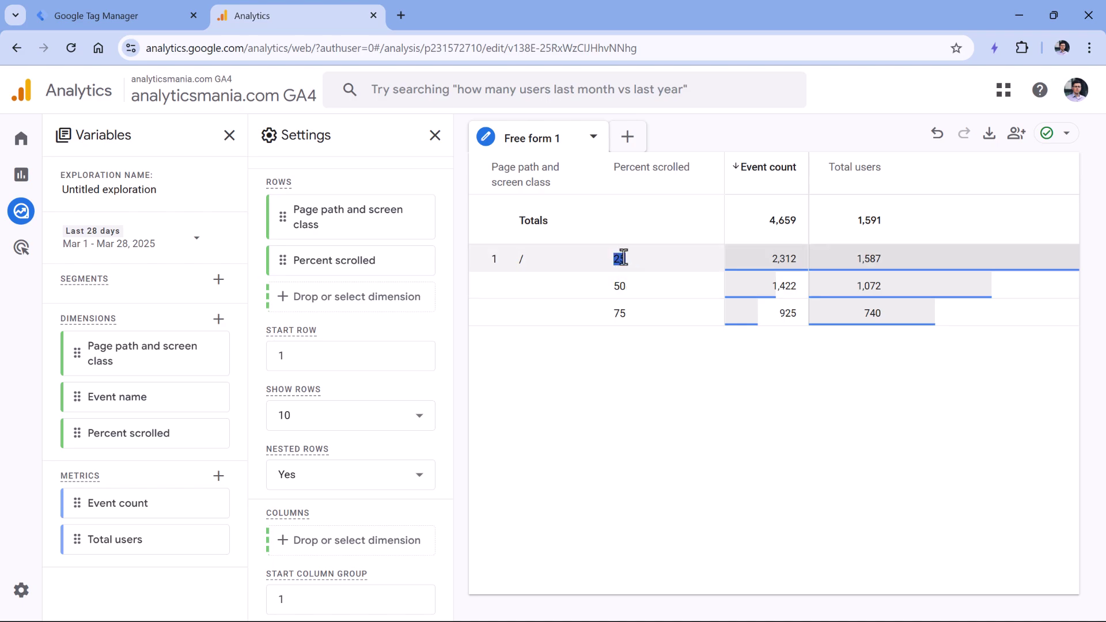
pyautogui.click(864, 288)
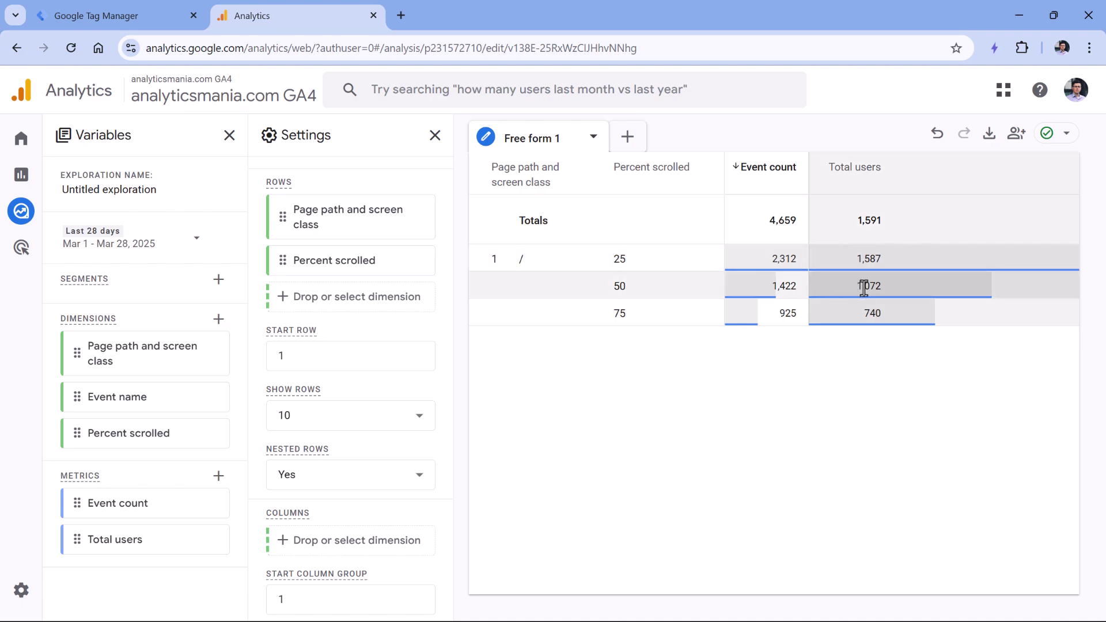
pyautogui.doubleClick(619, 286)
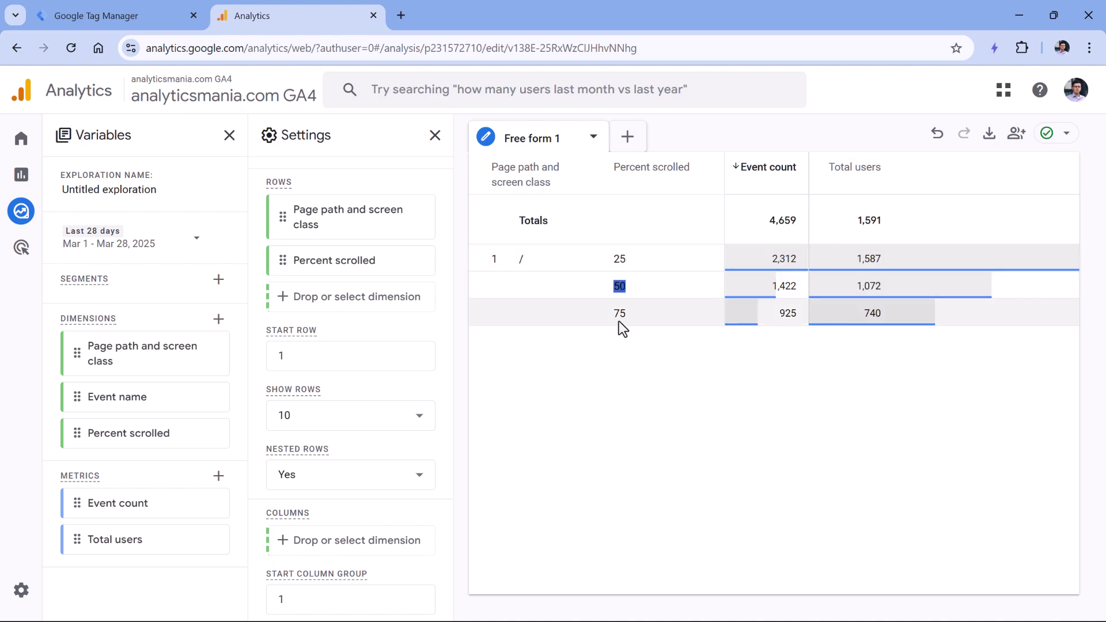
pyautogui.doubleClick(619, 314)
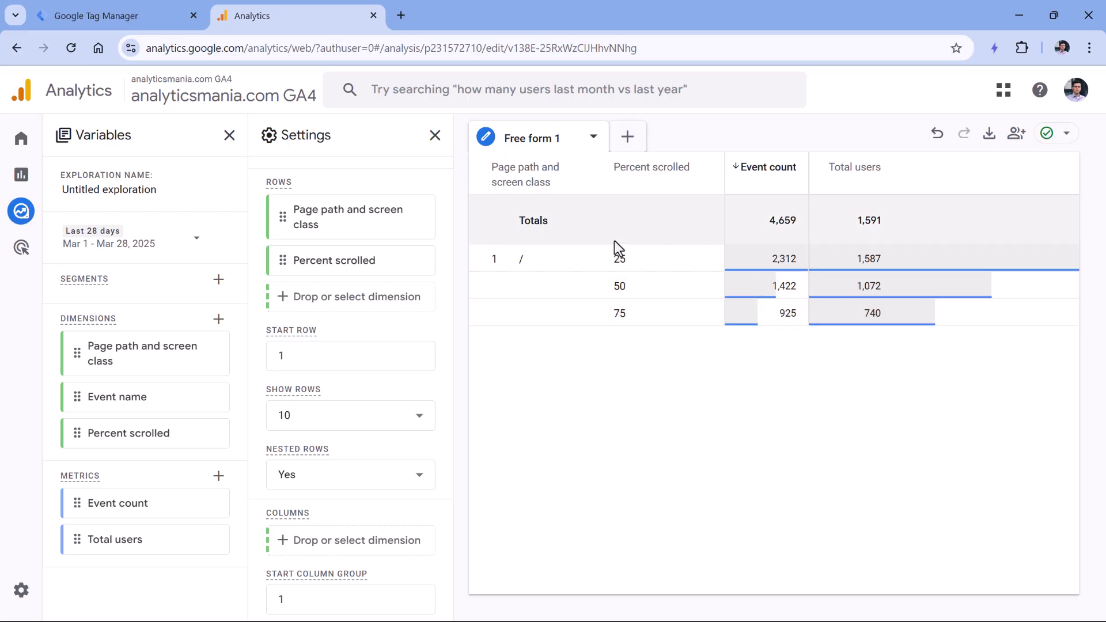
pyautogui.moveTo(614, 237)
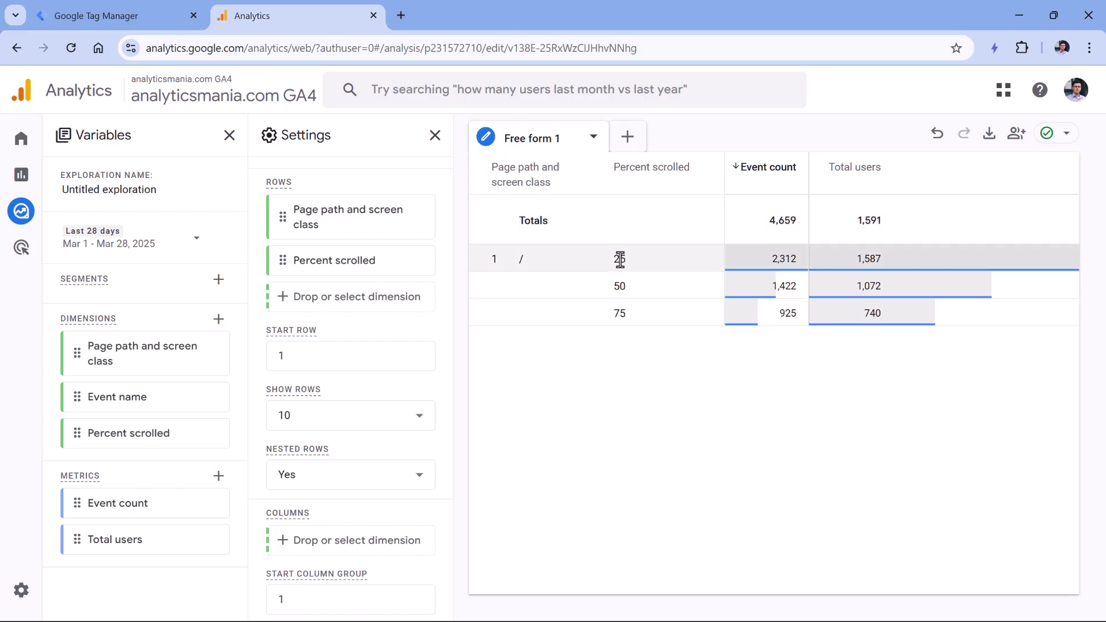
# Switch to Google Tag Manager and try adding a 0 percent threshold to the Scroll trigger's vertical depths, discarding the change.
pyautogui.click(86, 13)
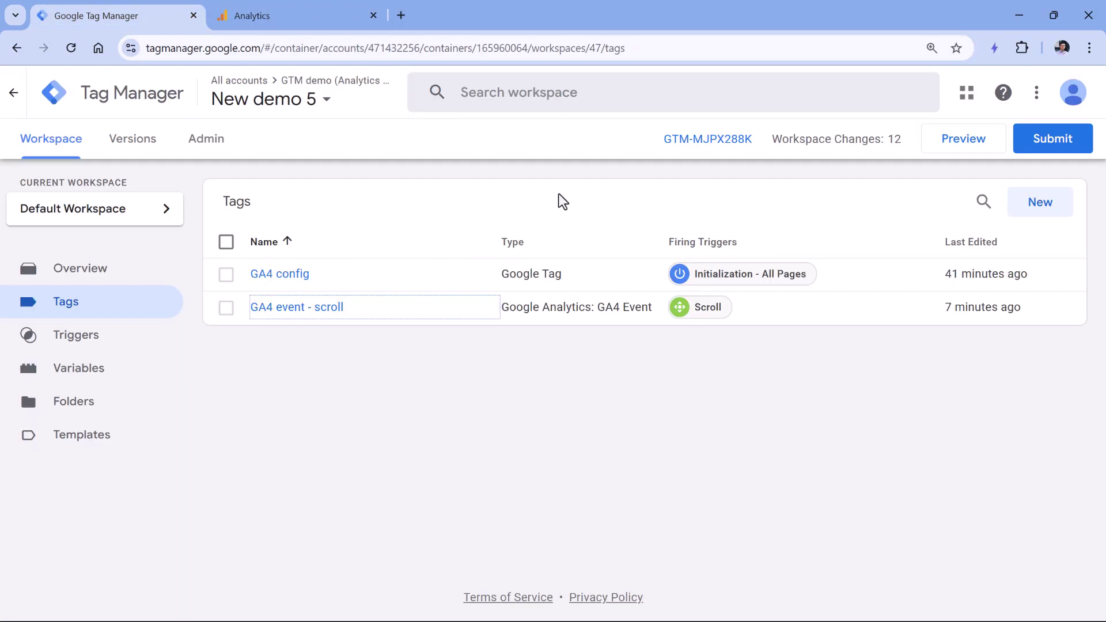
pyautogui.click(706, 312)
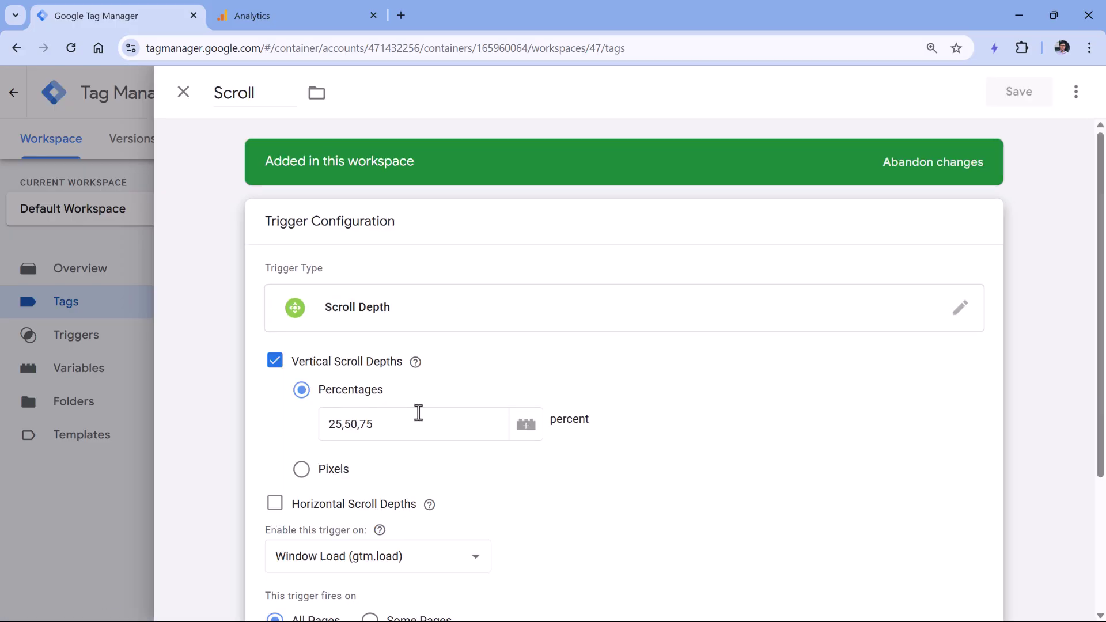
pyautogui.click(328, 420)
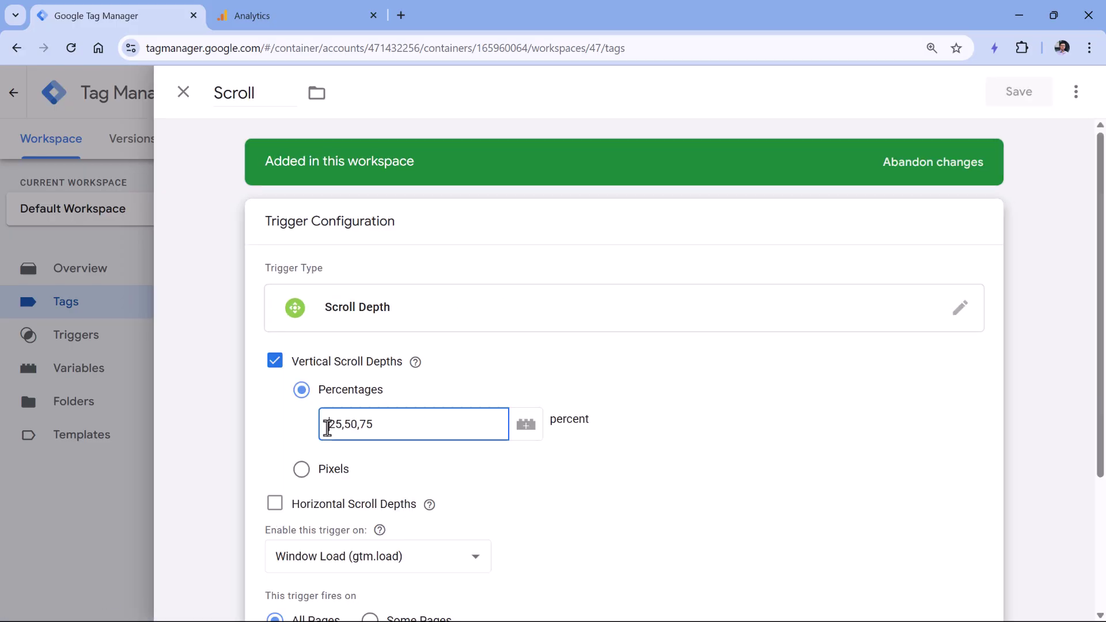
pyautogui.write('0,')
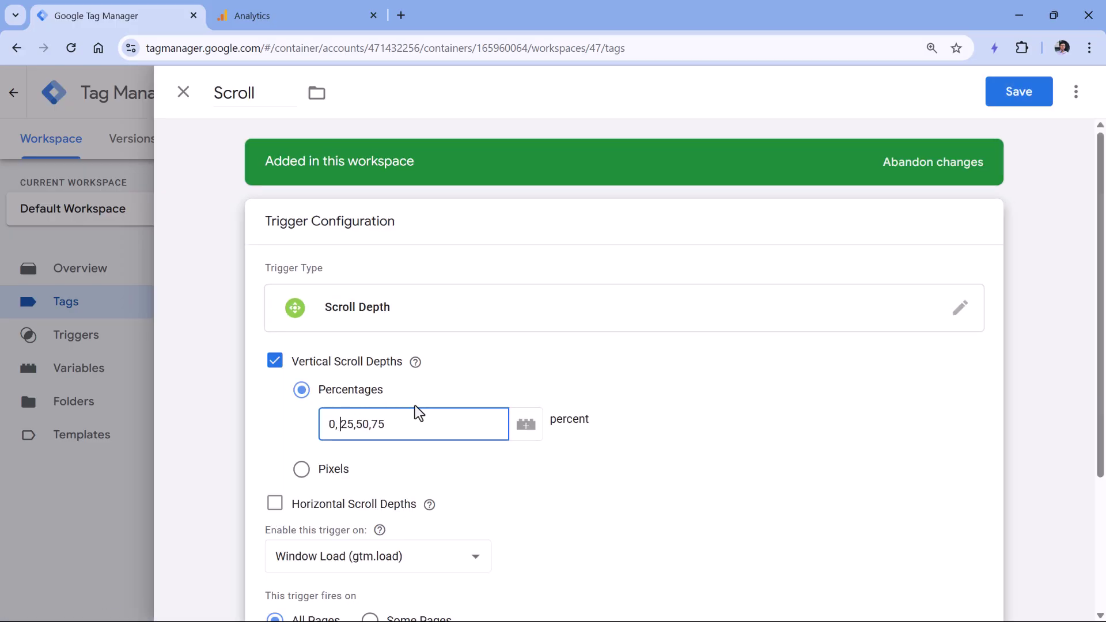
pyautogui.press('BackSpace')
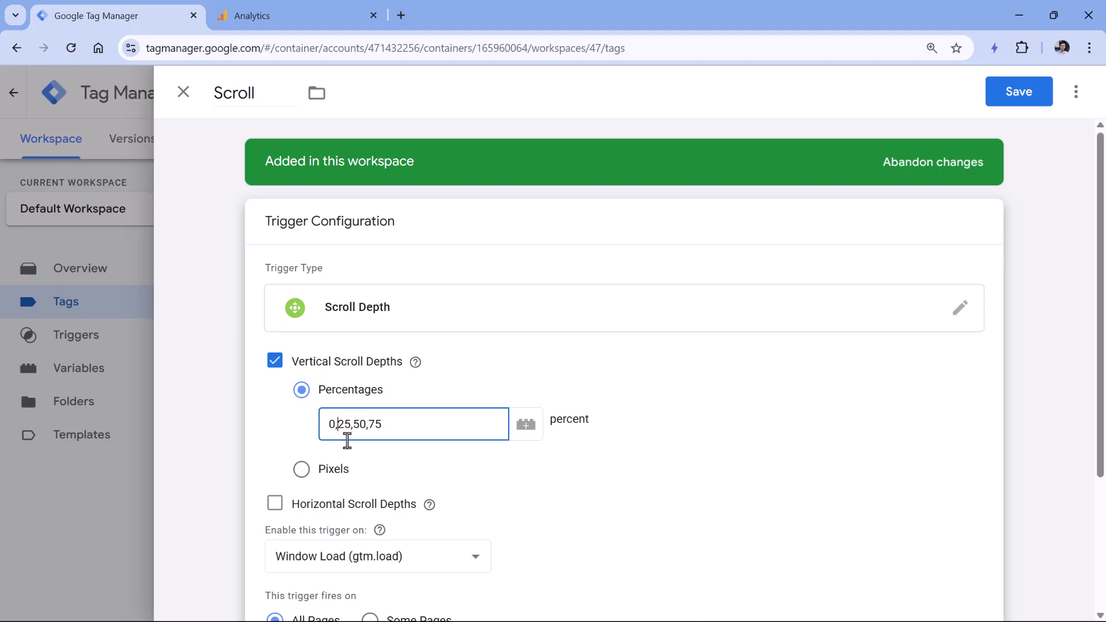
pyautogui.press('BackSpace')
pyautogui.press('BackSpace')
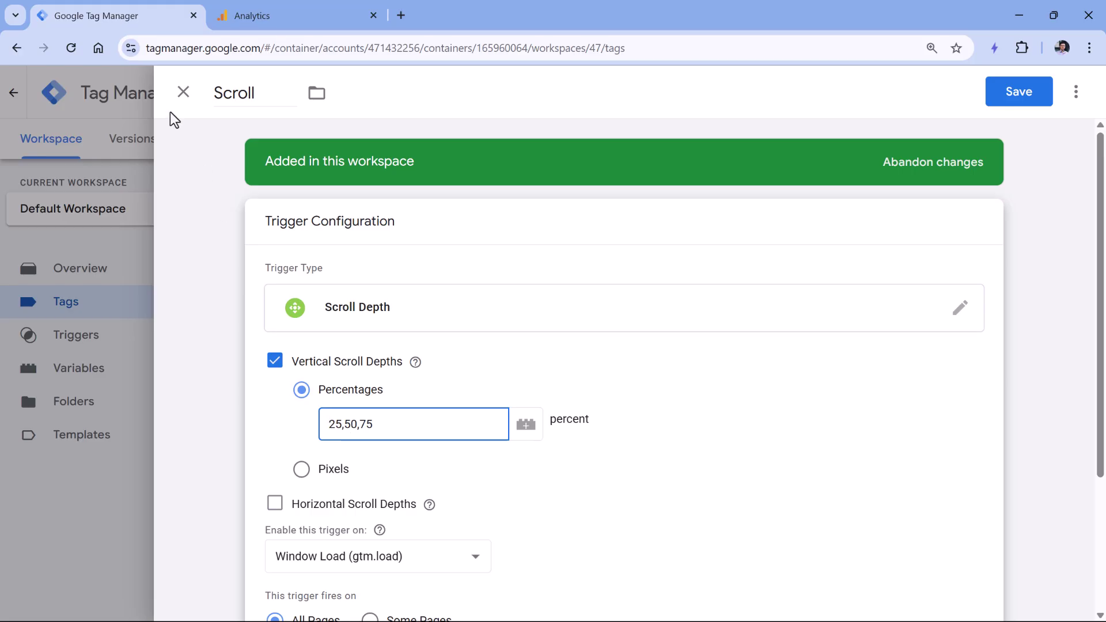
pyautogui.click(183, 92)
pyautogui.click(681, 289)
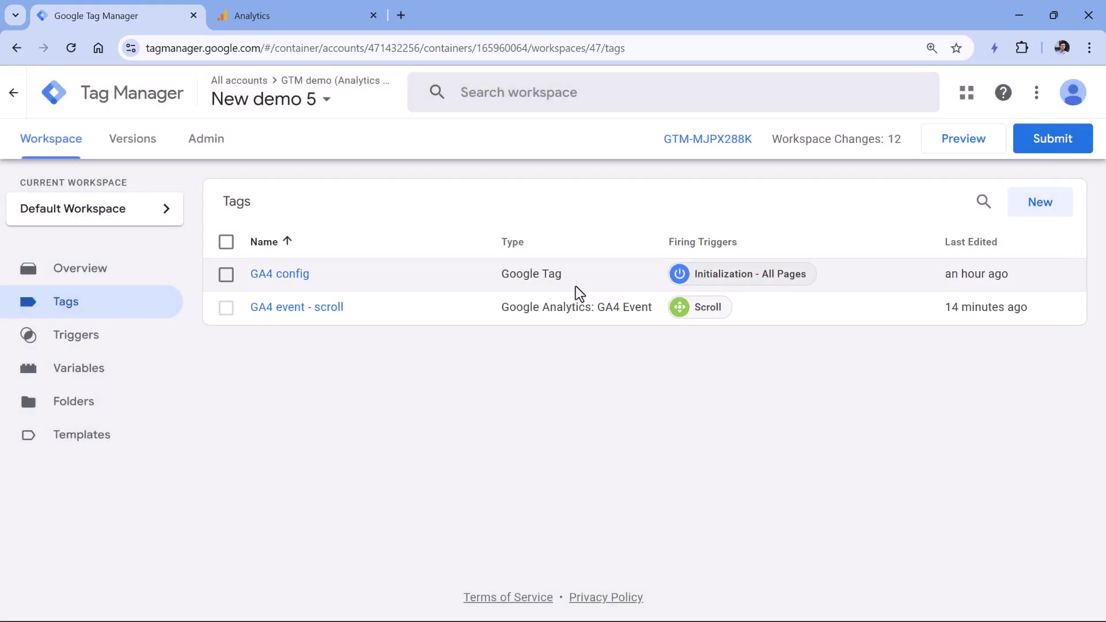
pyautogui.click(294, 8)
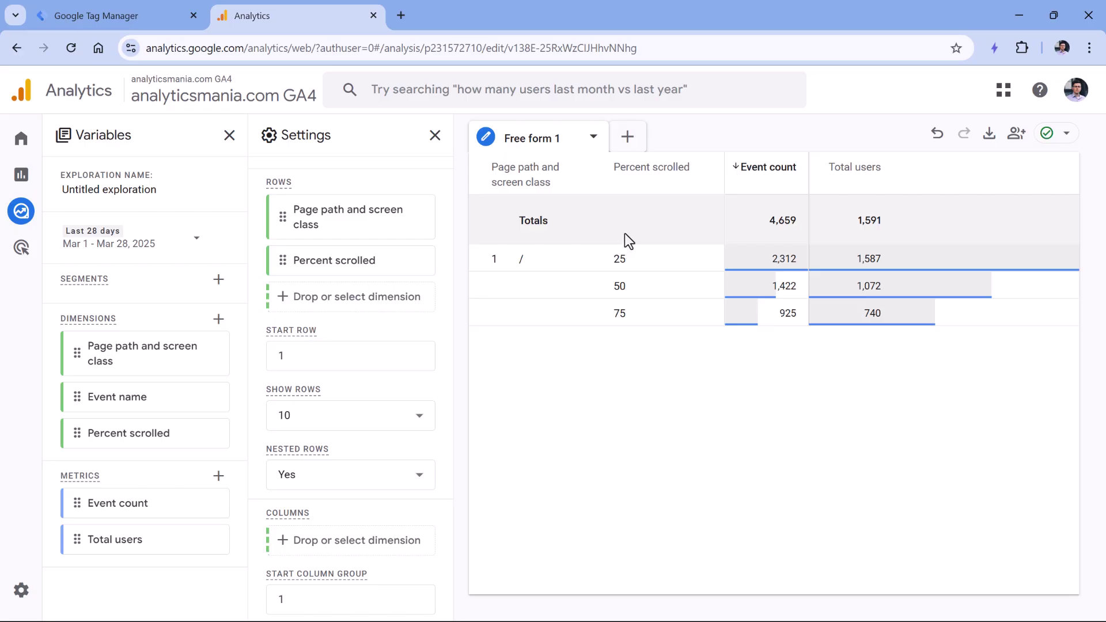
pyautogui.click(87, 16)
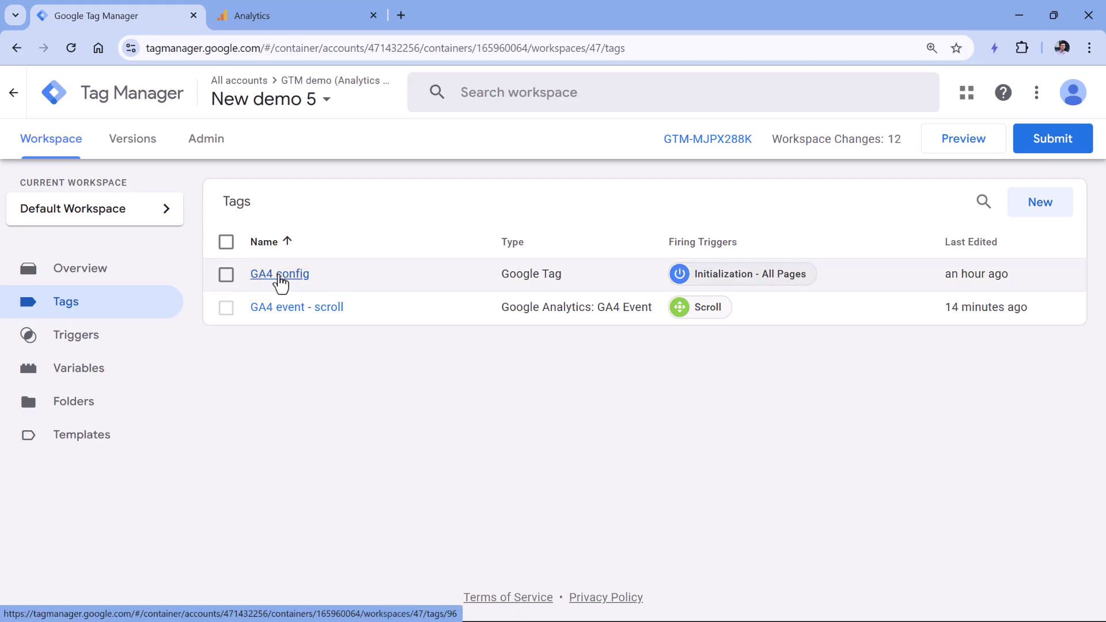
pyautogui.click(265, 15)
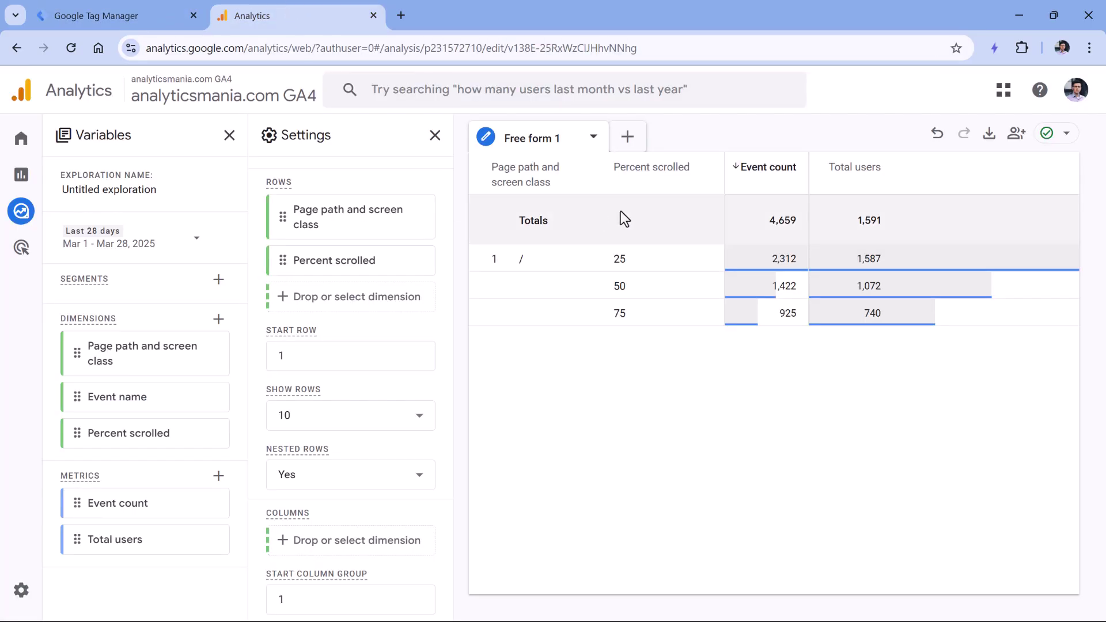
pyautogui.click(112, 16)
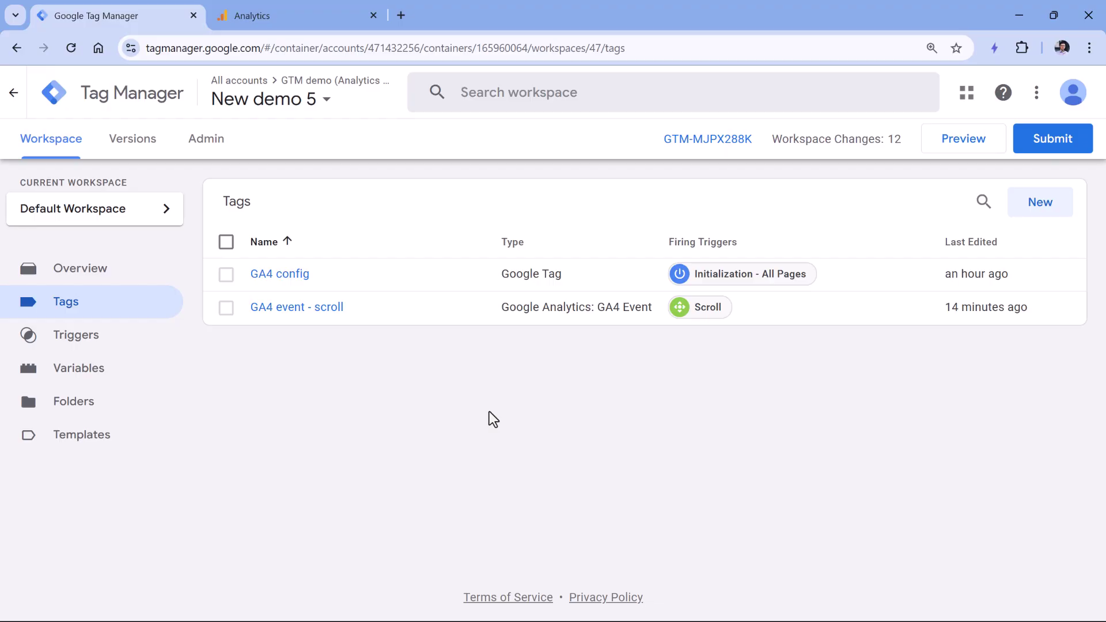
# Add the configuration parameter send_page_view with the value false to the GA4 config tag and save the tag.
pyautogui.click(282, 275)
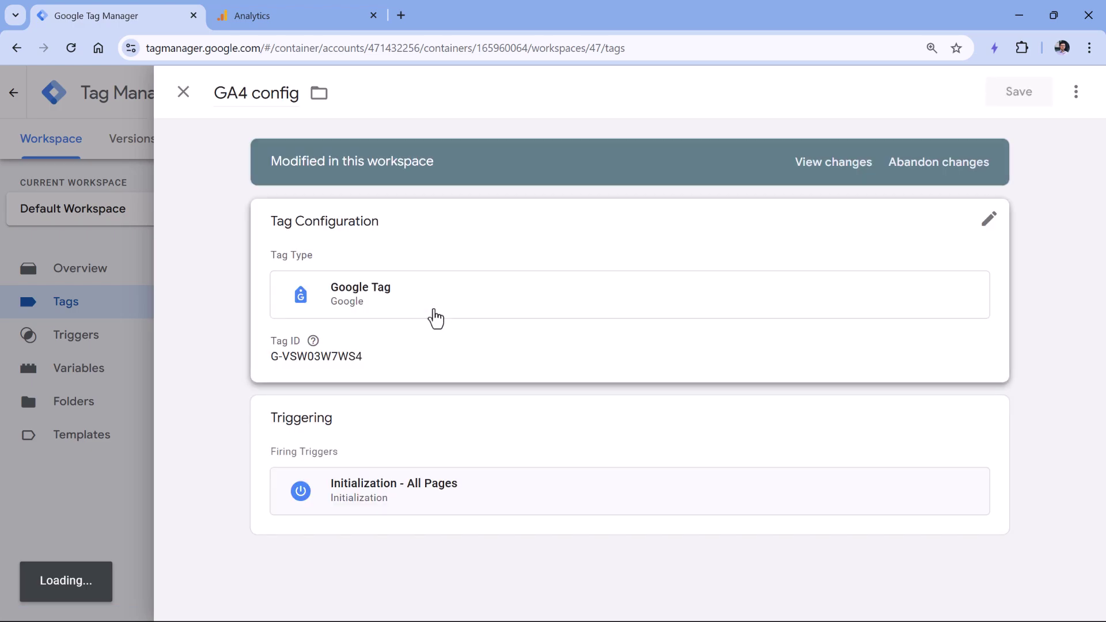
pyautogui.click(444, 247)
pyautogui.scroll(-2, 391, 288)
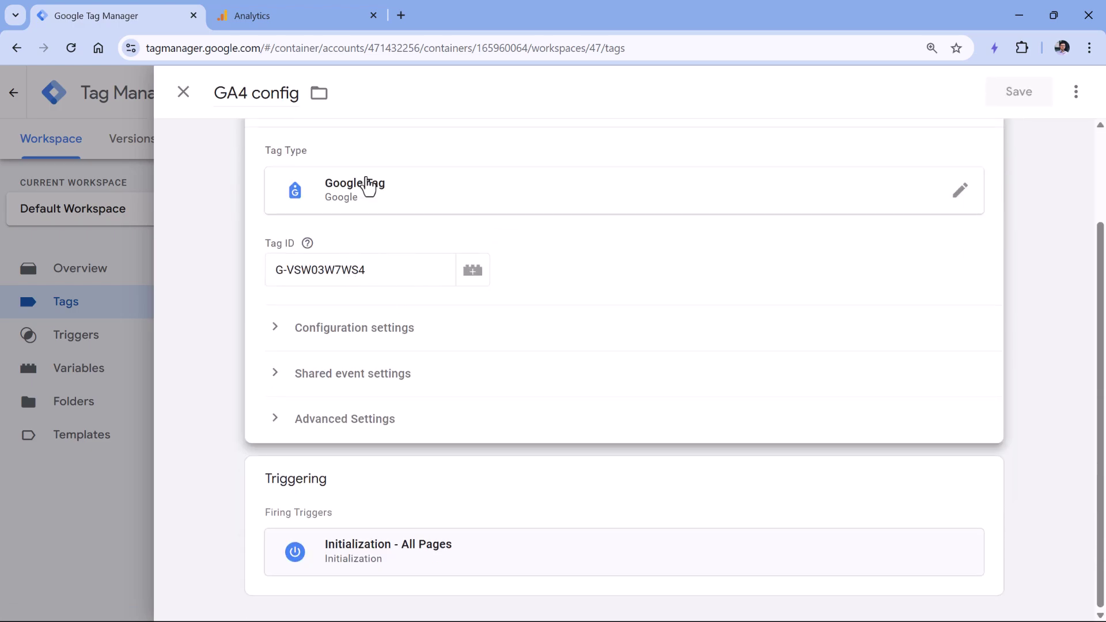
pyautogui.click(357, 327)
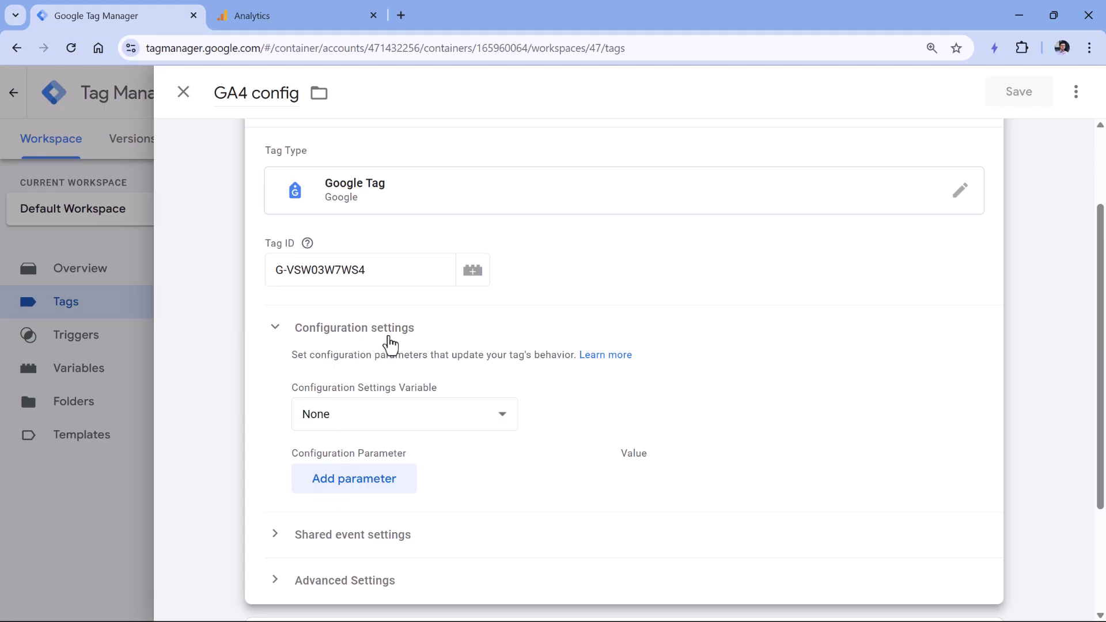
pyautogui.click(365, 488)
pyautogui.click(376, 490)
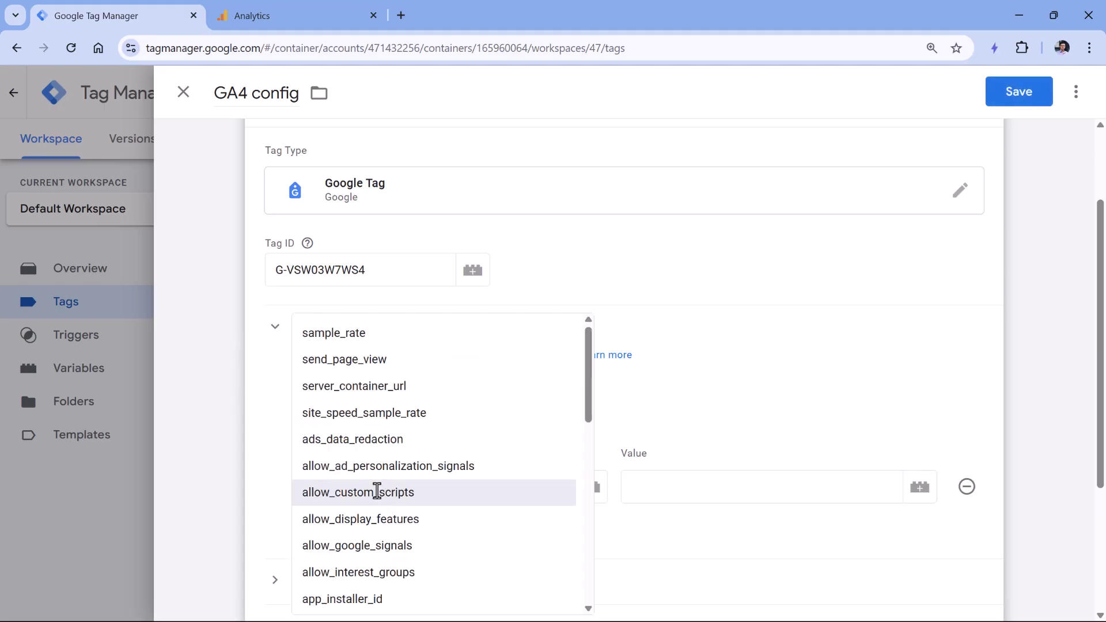
pyautogui.write('send')
pyautogui.click(368, 524)
pyautogui.click(704, 481)
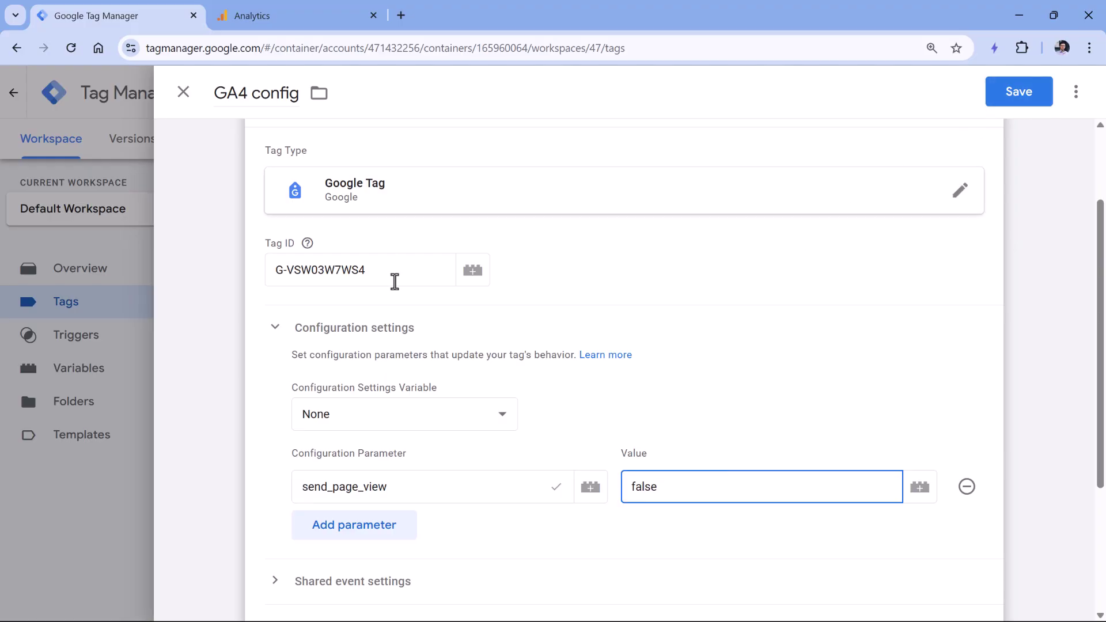
pyautogui.click(528, 236)
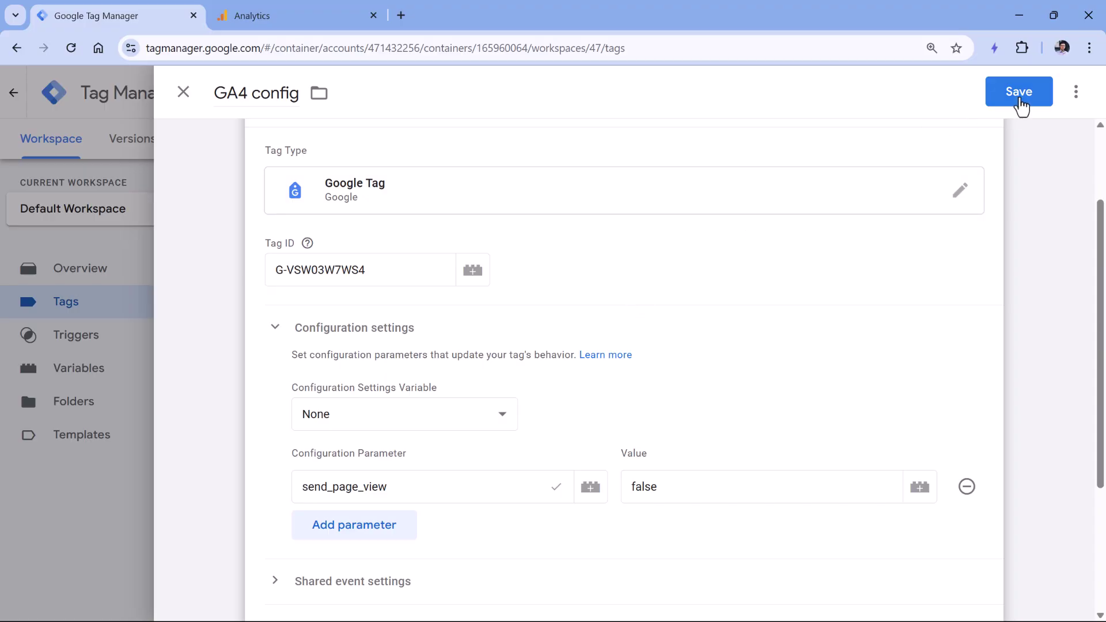
pyautogui.click(1019, 92)
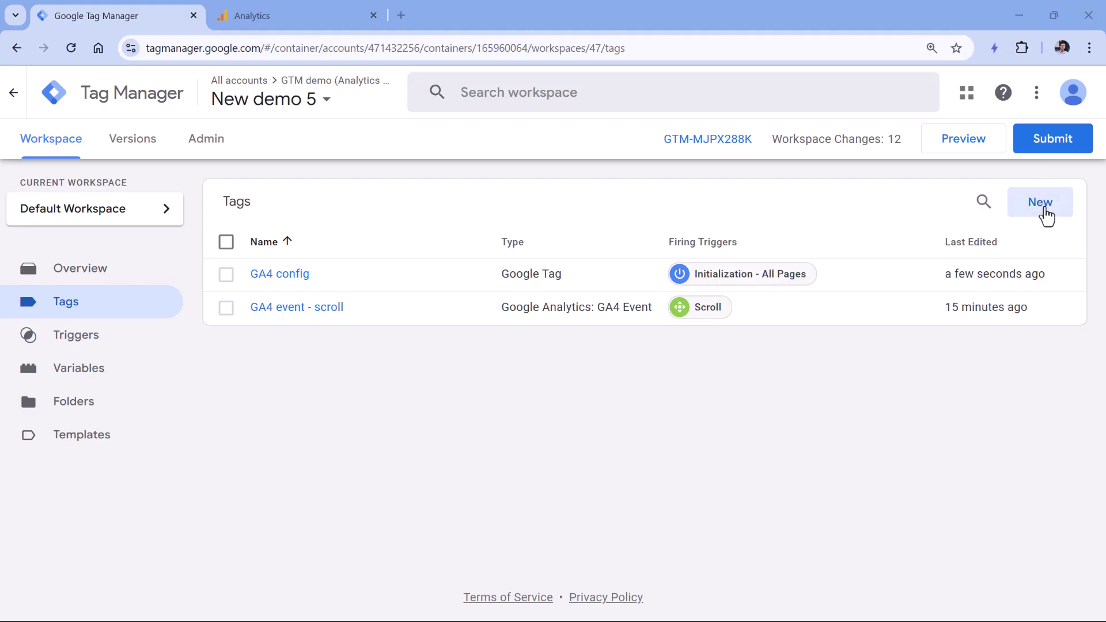
# Create a new tag of the type Google Analytics: GA4 Event.
pyautogui.click(1046, 216)
pyautogui.click(427, 276)
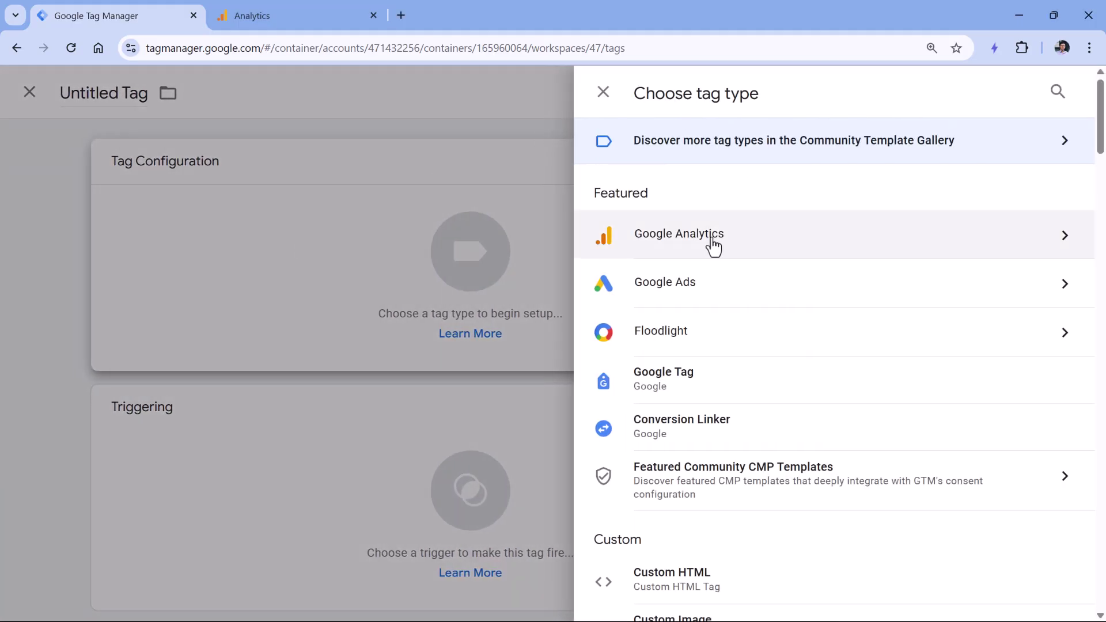
pyautogui.click(716, 241)
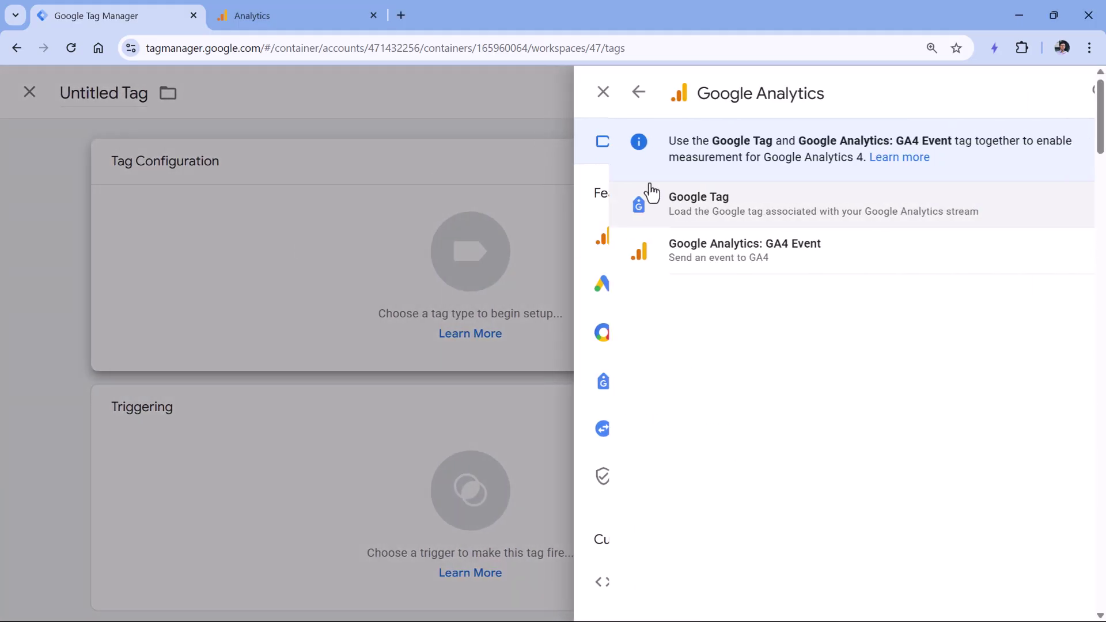
pyautogui.click(723, 262)
# Set the new event tag's measurement ID to G-VSW03W7WS4 and its event name to page_view.
pyautogui.click(353, 311)
pyautogui.write('G-VSW03W7WS4')
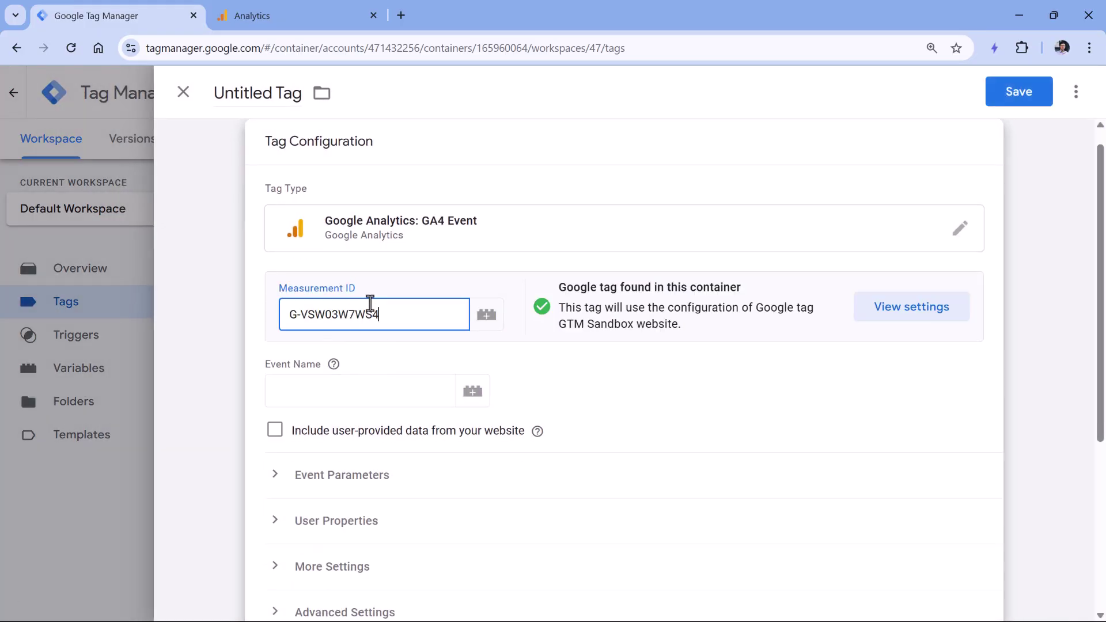
pyautogui.click(357, 389)
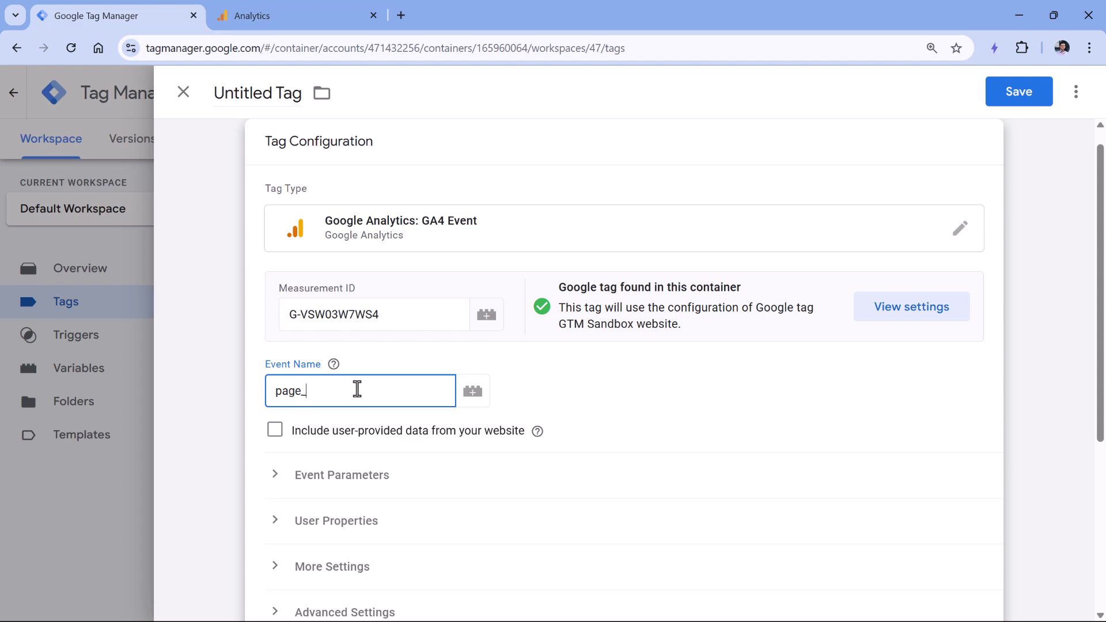
pyautogui.write('page_view')
pyautogui.scroll(-1, 357, 316)
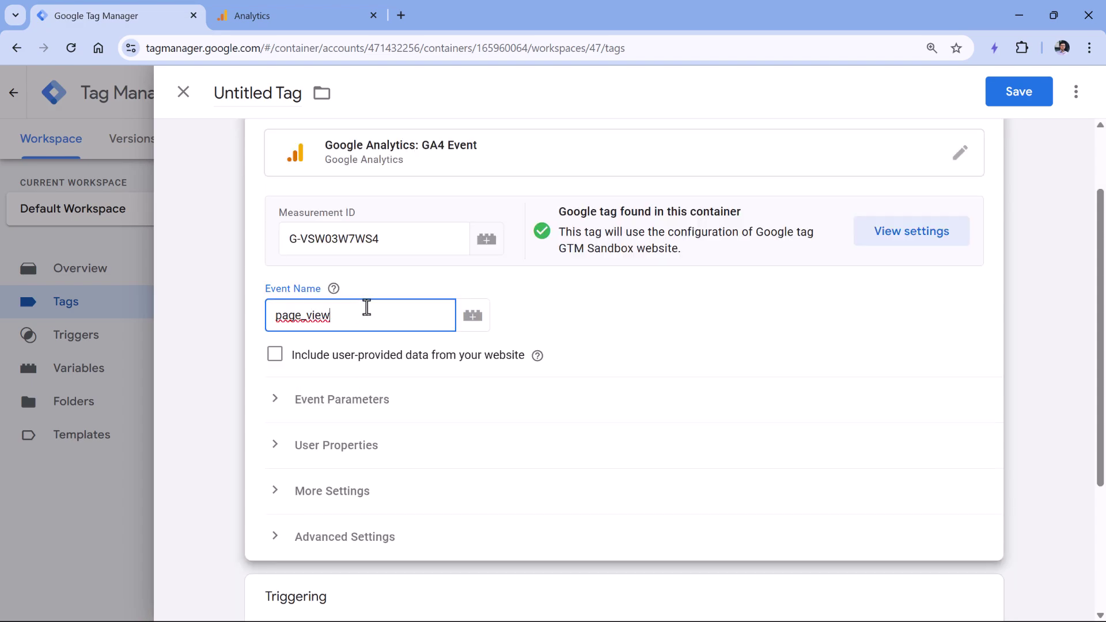
# Add the event parameter percent_scrolled with the value 0 to the new page_view event tag.
pyautogui.click(277, 402)
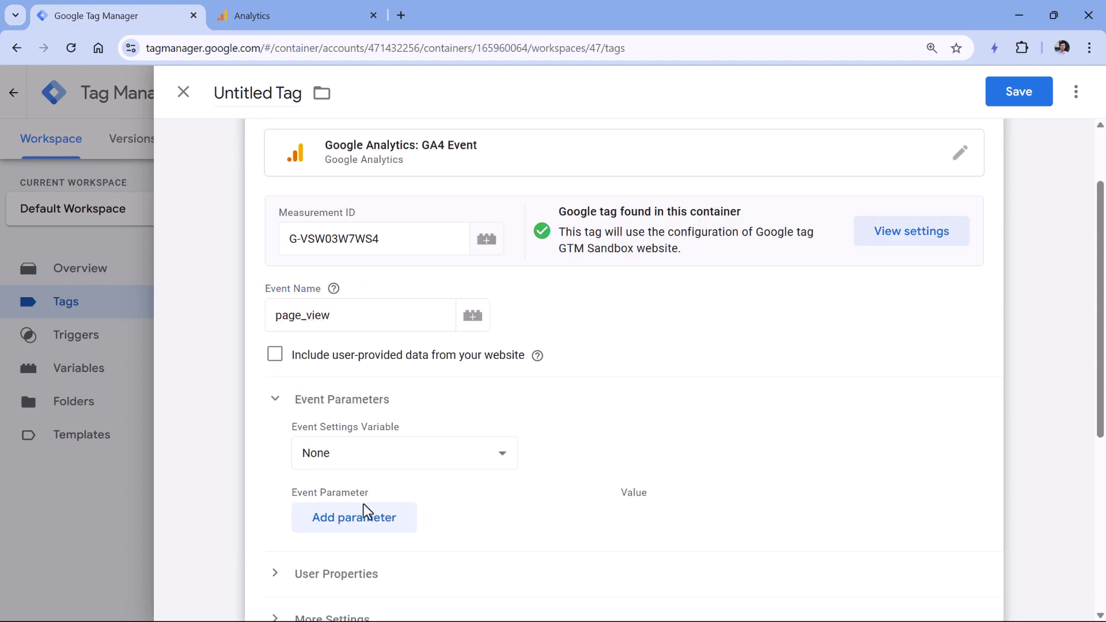
pyautogui.click(360, 520)
pyautogui.scroll(-2, 326, 420)
pyautogui.click(355, 373)
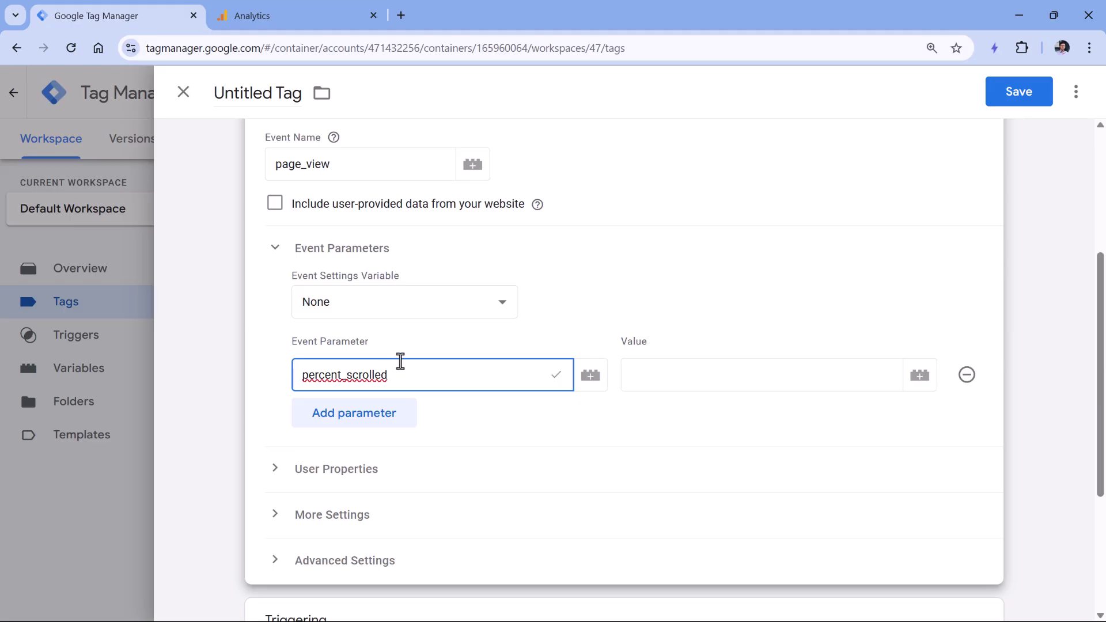
pyautogui.click(724, 375)
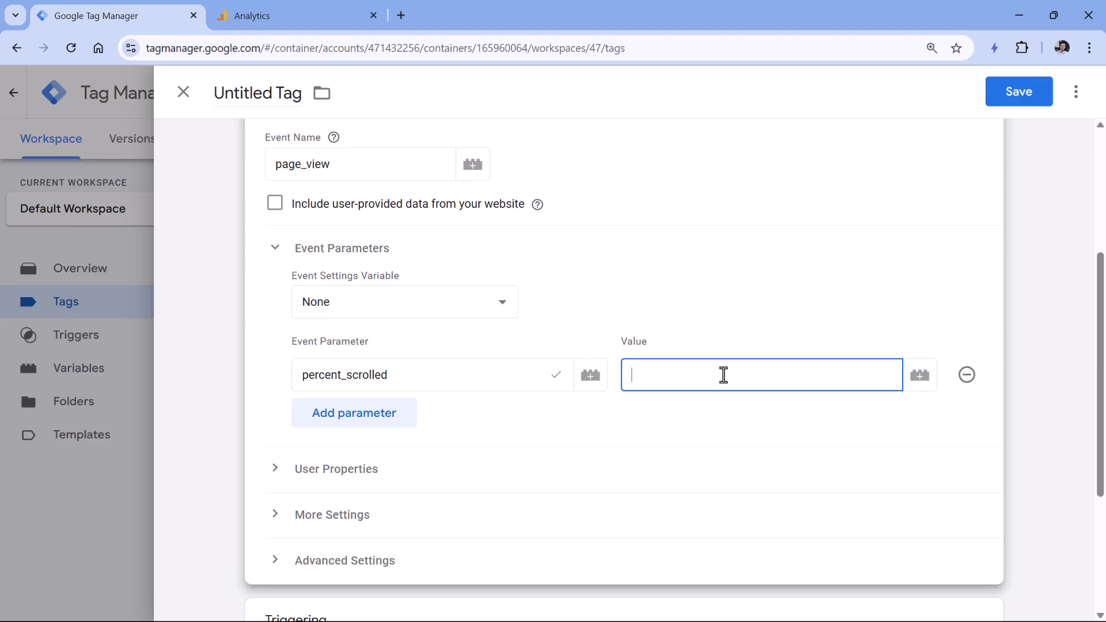
pyautogui.click(611, 386)
pyautogui.scroll(1, 611, 387)
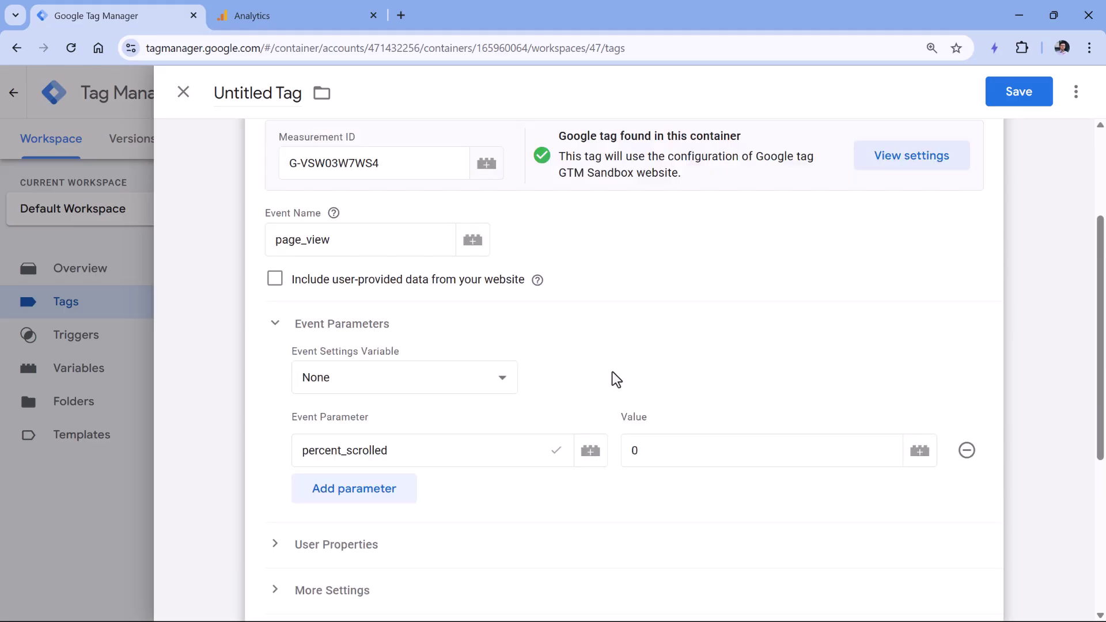
pyautogui.click(350, 240)
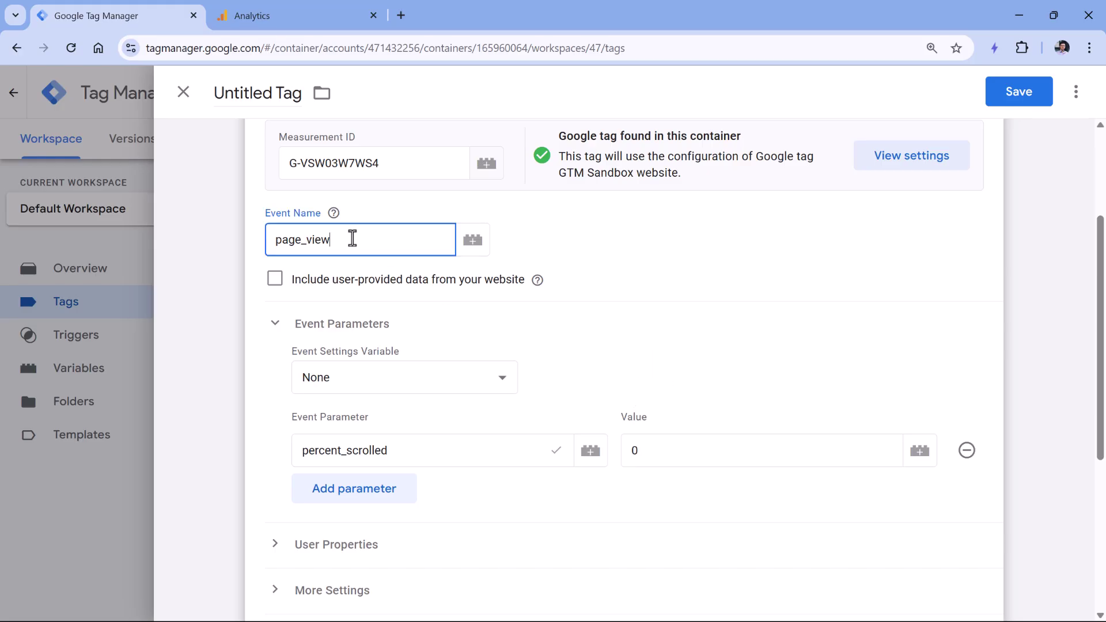
pyautogui.moveTo(351, 240); pyautogui.dragTo(271, 239)
pyautogui.click(323, 262)
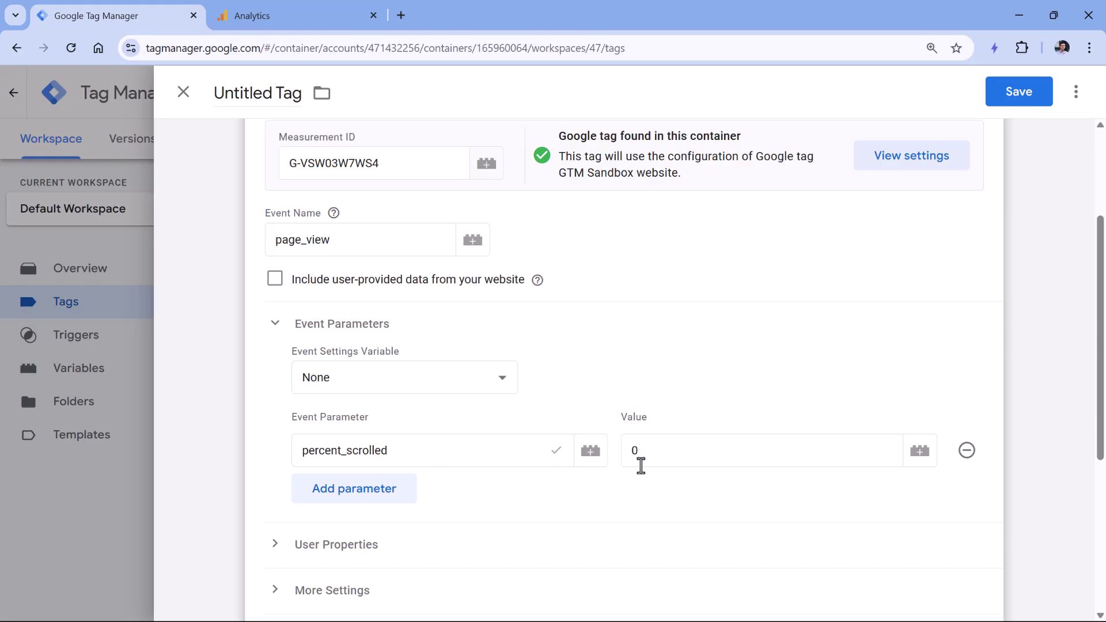
pyautogui.click(639, 463)
pyautogui.click(617, 461)
# Create and save a DOM Ready trigger named "DOM ready" for all DOM Ready events as the tag's firing trigger.
pyautogui.scroll(-5, 464, 388)
pyautogui.click(399, 457)
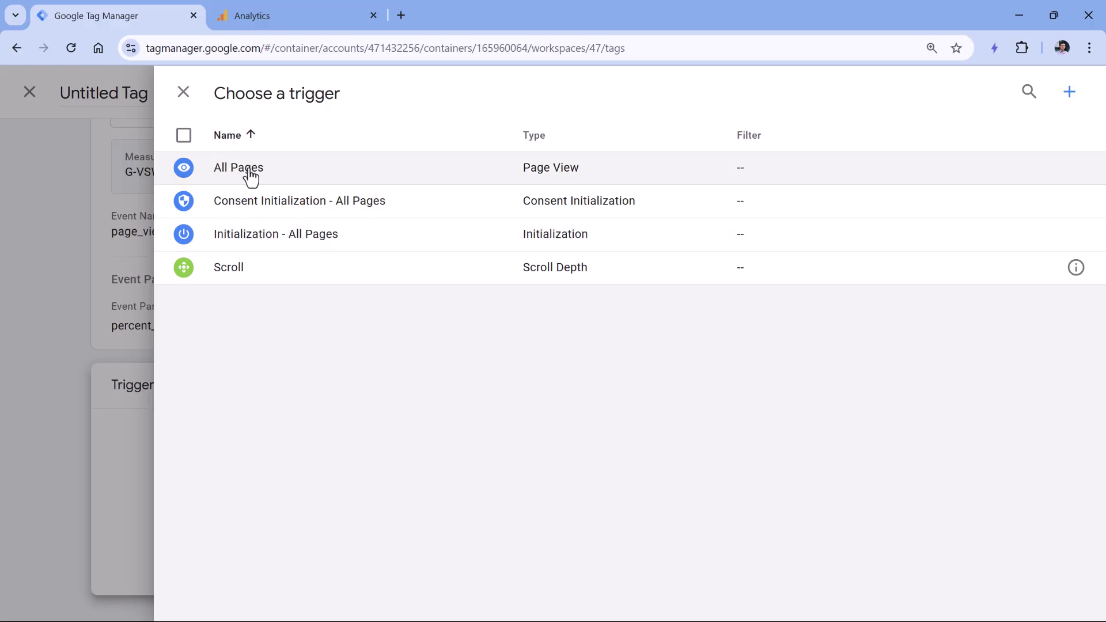
pyautogui.click(1062, 94)
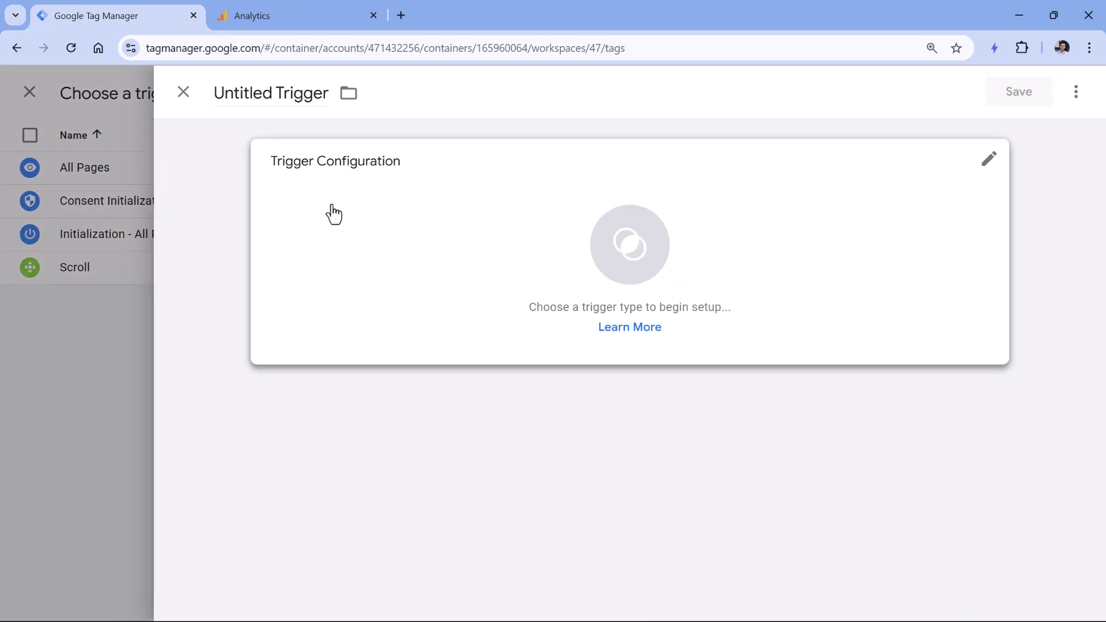
pyautogui.click(346, 228)
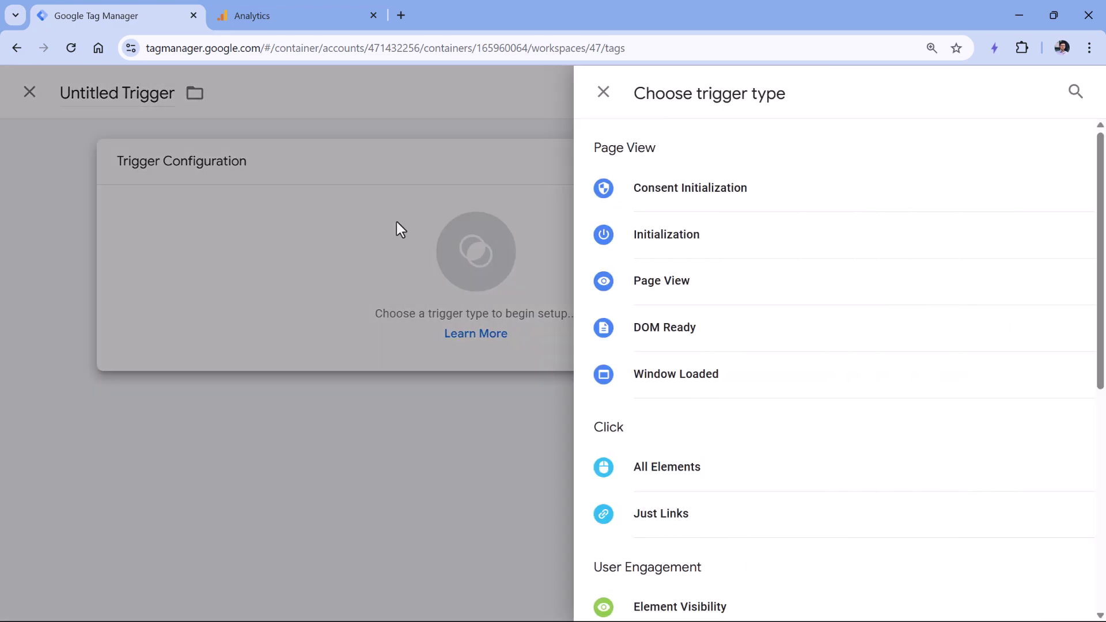
pyautogui.click(646, 332)
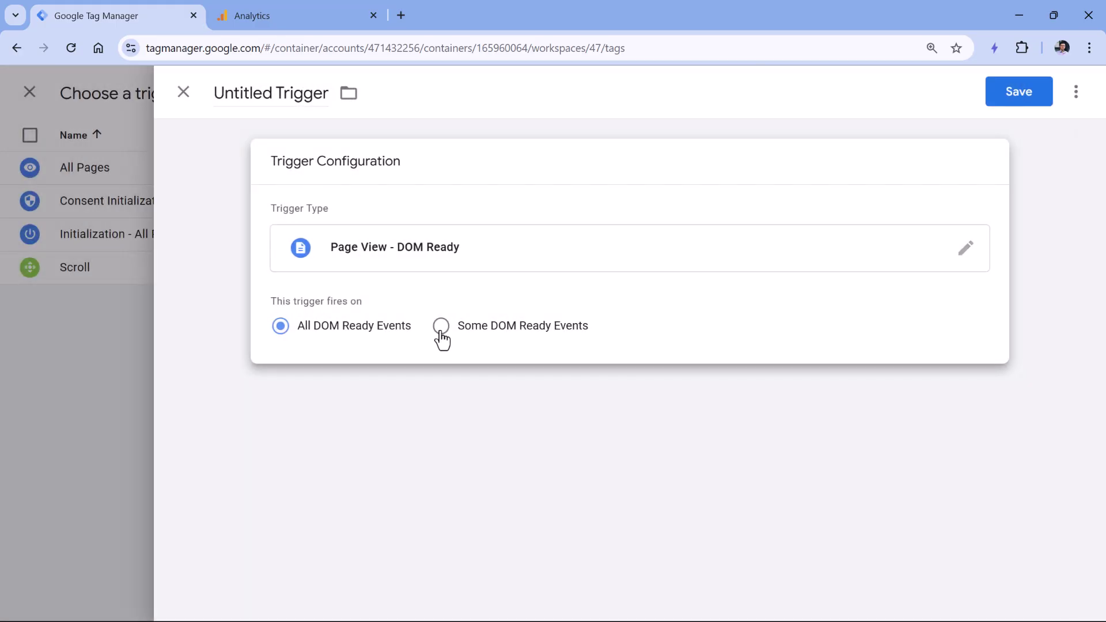
pyautogui.tripleClick(274, 94)
pyautogui.write('DOM read')
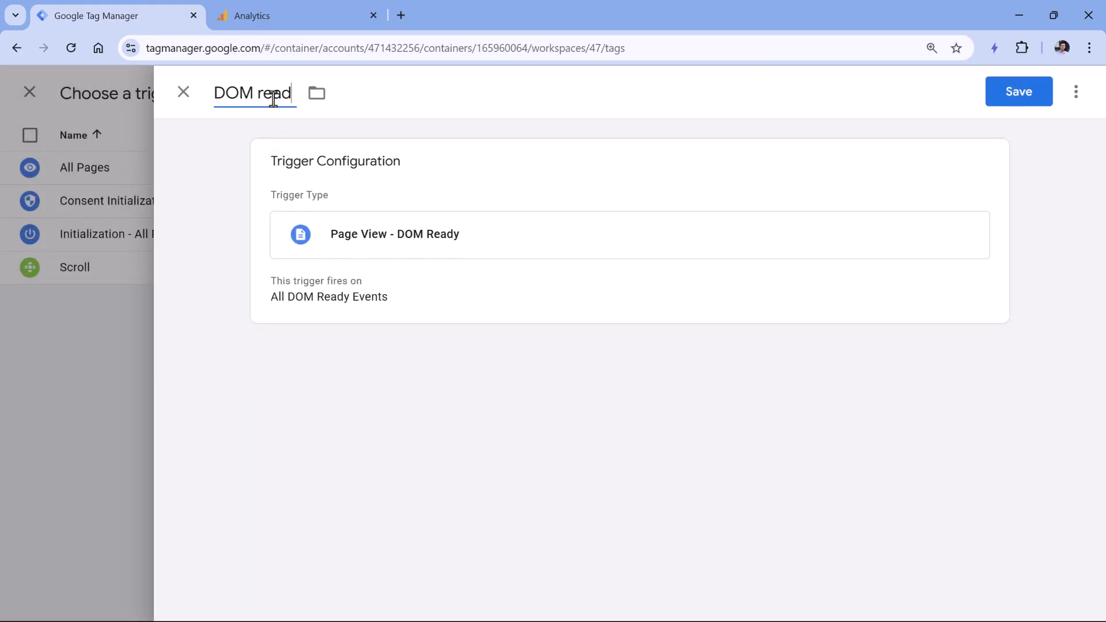
pyautogui.write('y')
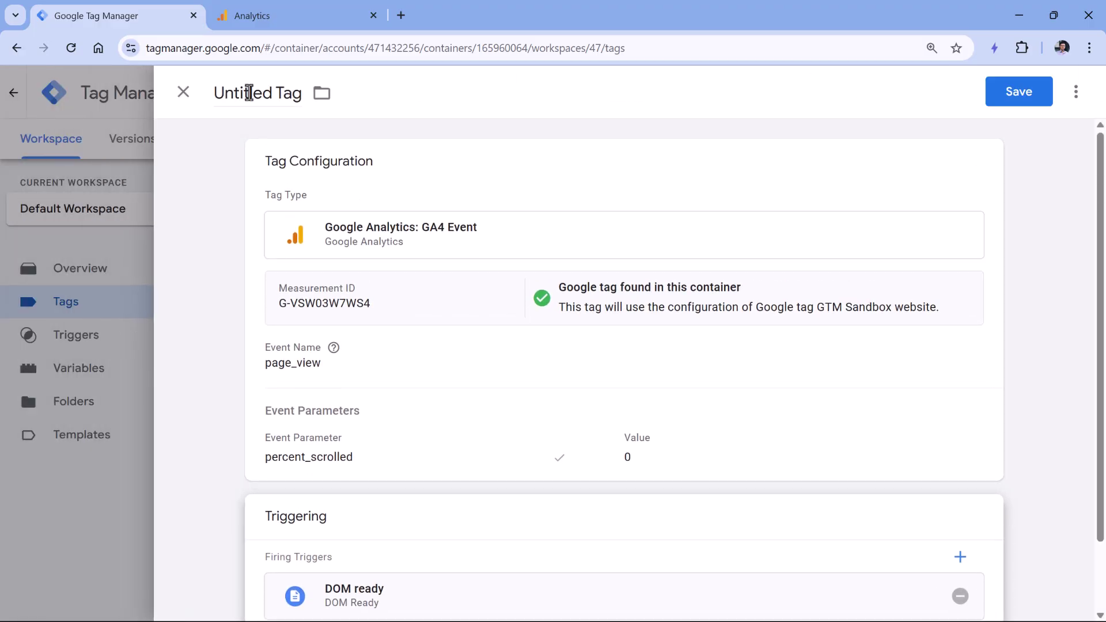
# Name the new tag "GA4 event - page_view" and save it.
pyautogui.click(248, 92)
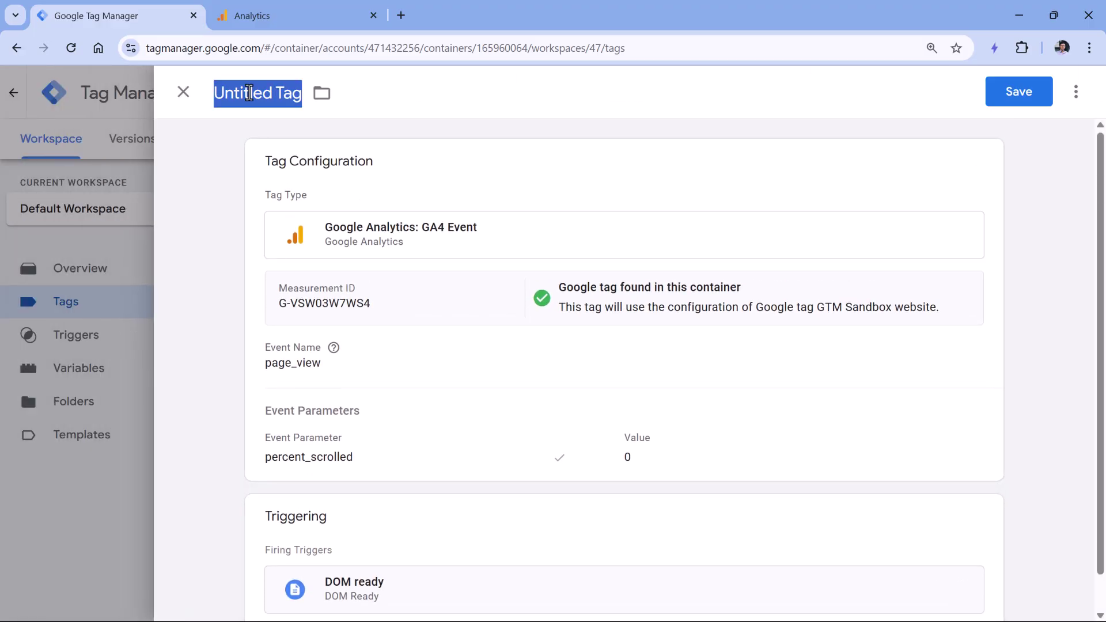
pyautogui.write('GA4 event - page_view')
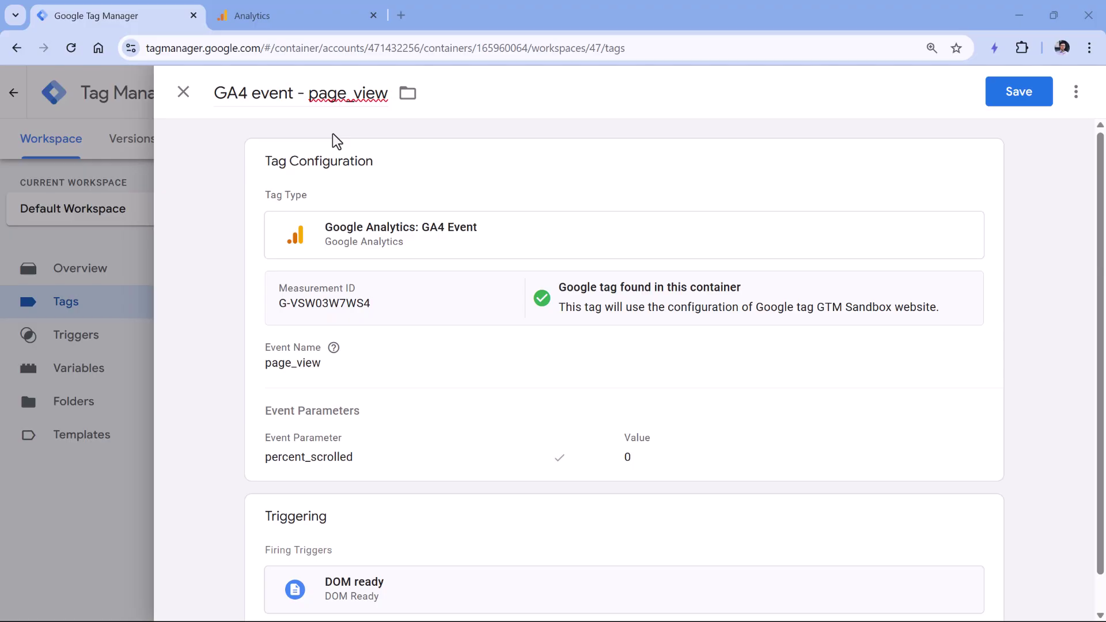
pyautogui.scroll(-1, 397, 328)
pyautogui.click(990, 99)
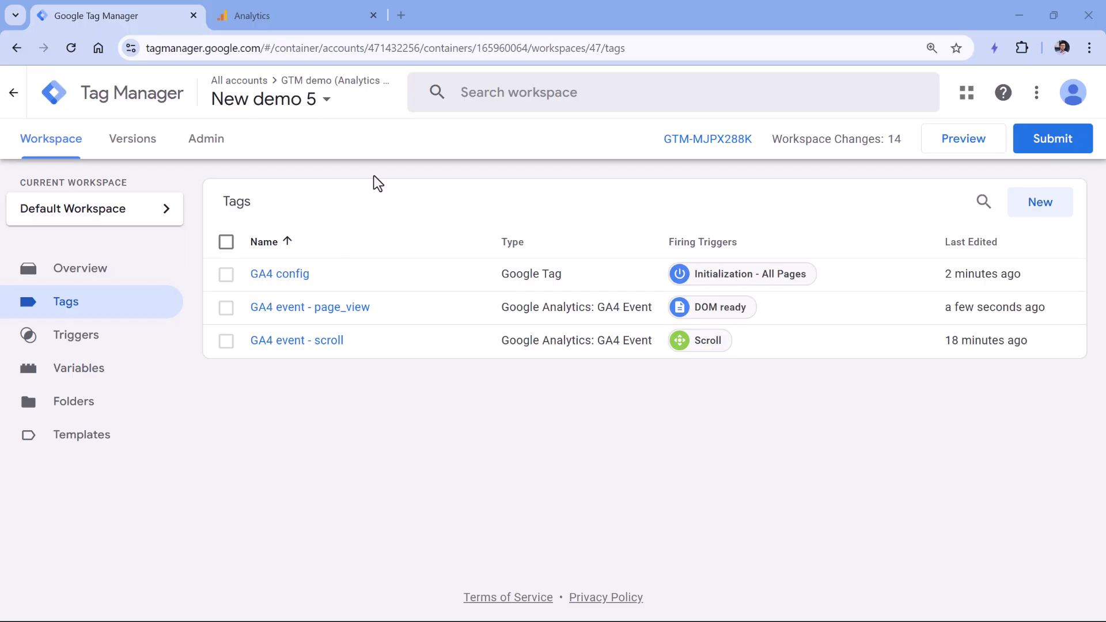
# Examine the event names and percent_scrolled parameters of the GA4 event - page_view and GA4 event - scroll tags.
pyautogui.moveTo(278, 278); pyautogui.dragTo(313, 318)
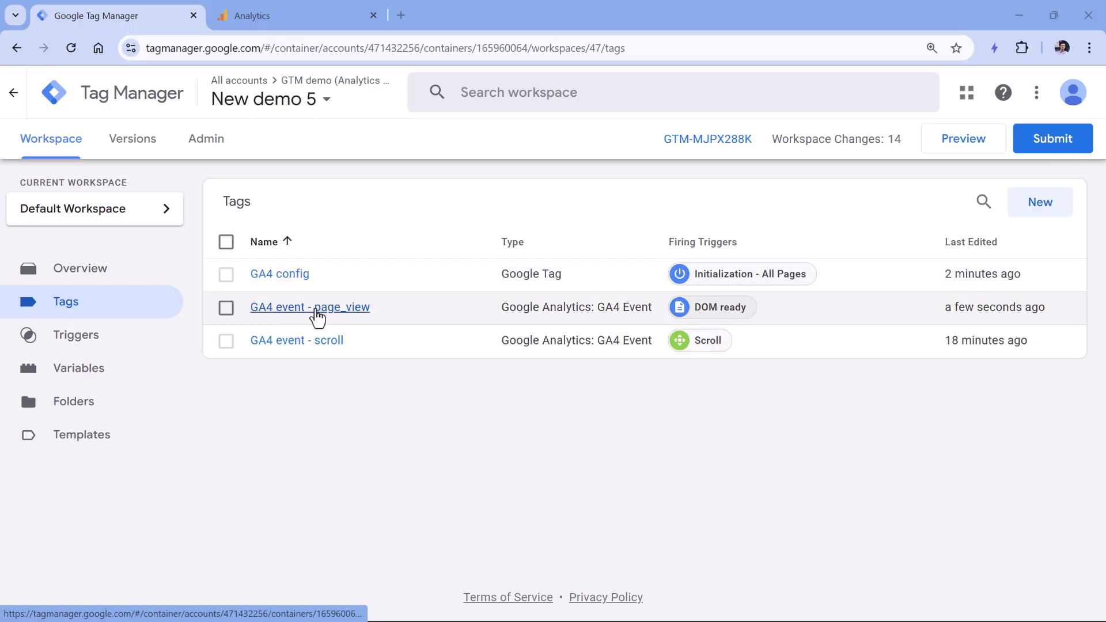
pyautogui.click(310, 310)
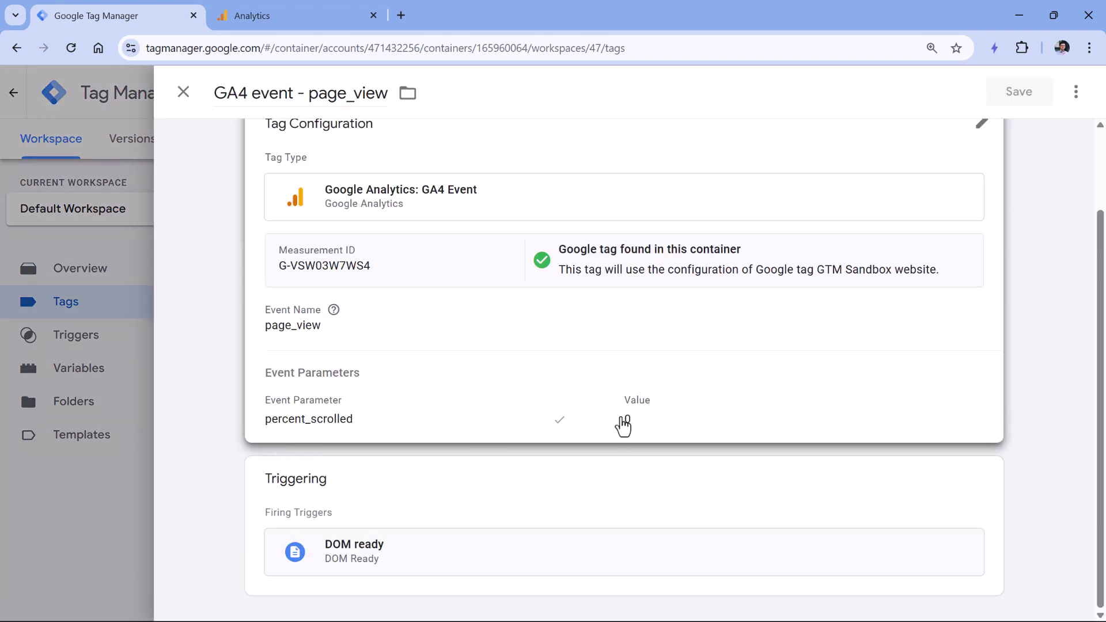
pyautogui.press('Escape')
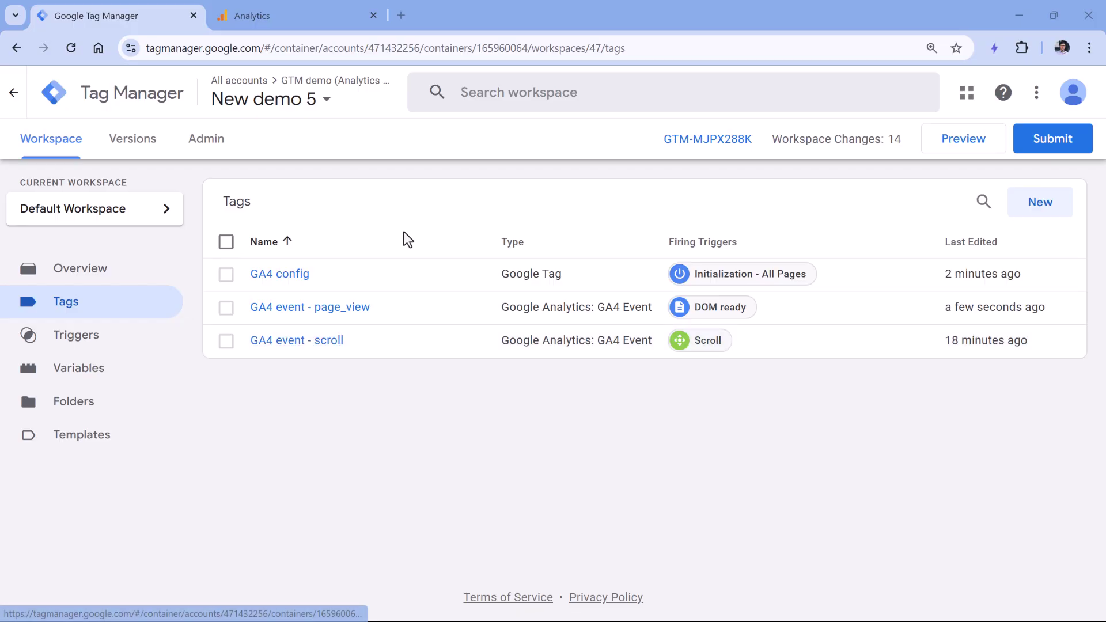
pyautogui.click(293, 342)
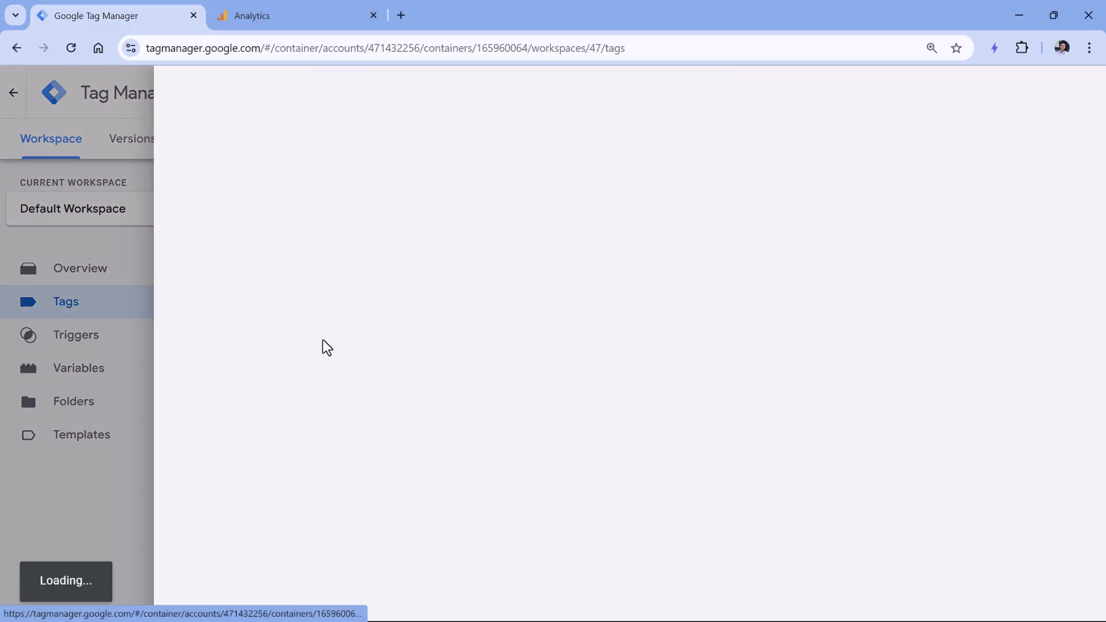
pyautogui.scroll(-1, 382, 445)
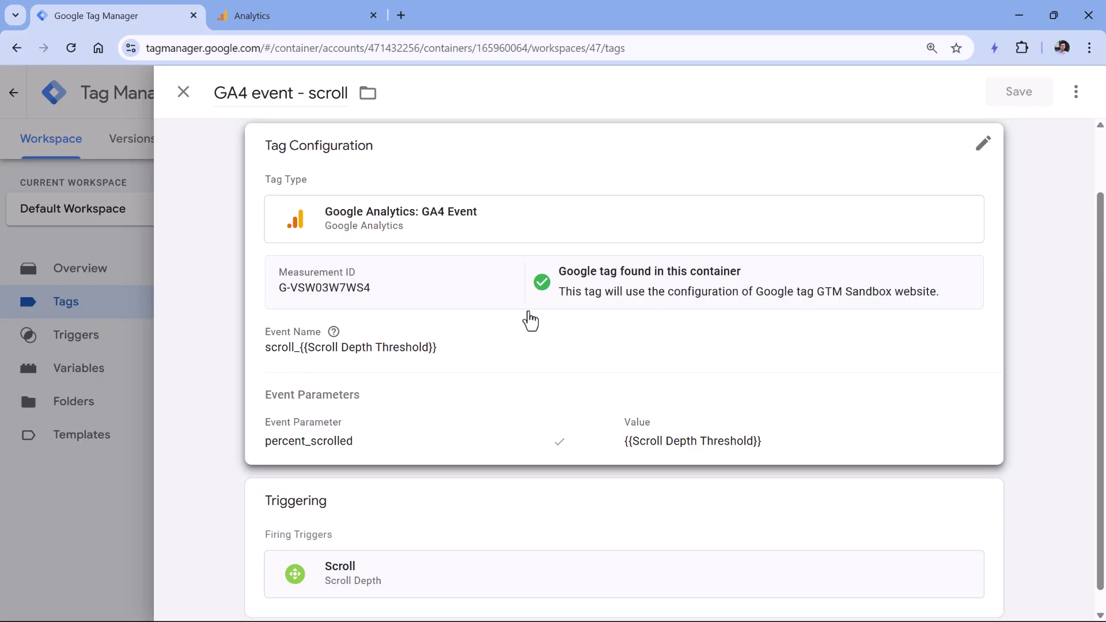
# Compare the event name filter of the Analytics exploration with the event name in Google Tag Manager's page_view tag.
pyautogui.click(299, 17)
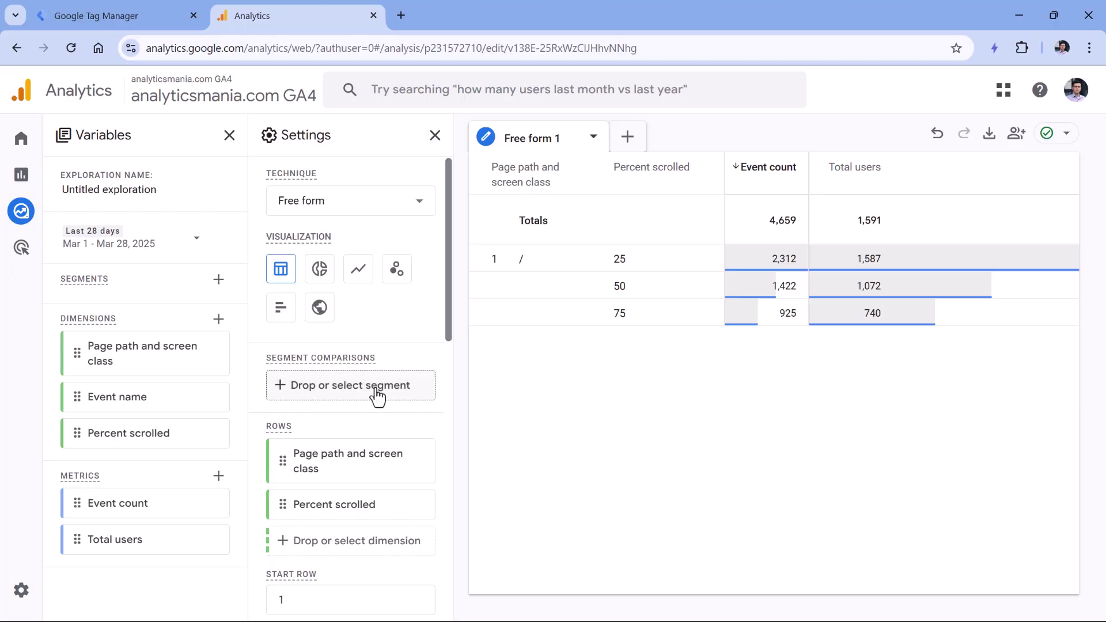
pyautogui.scroll(-5, 357, 371)
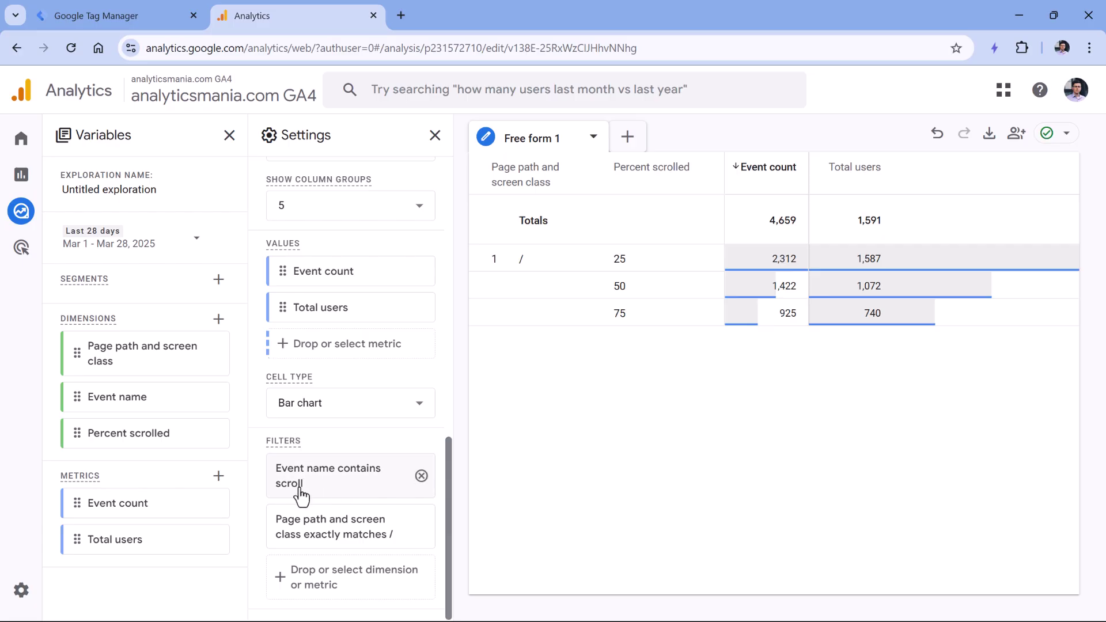
pyautogui.click(115, 20)
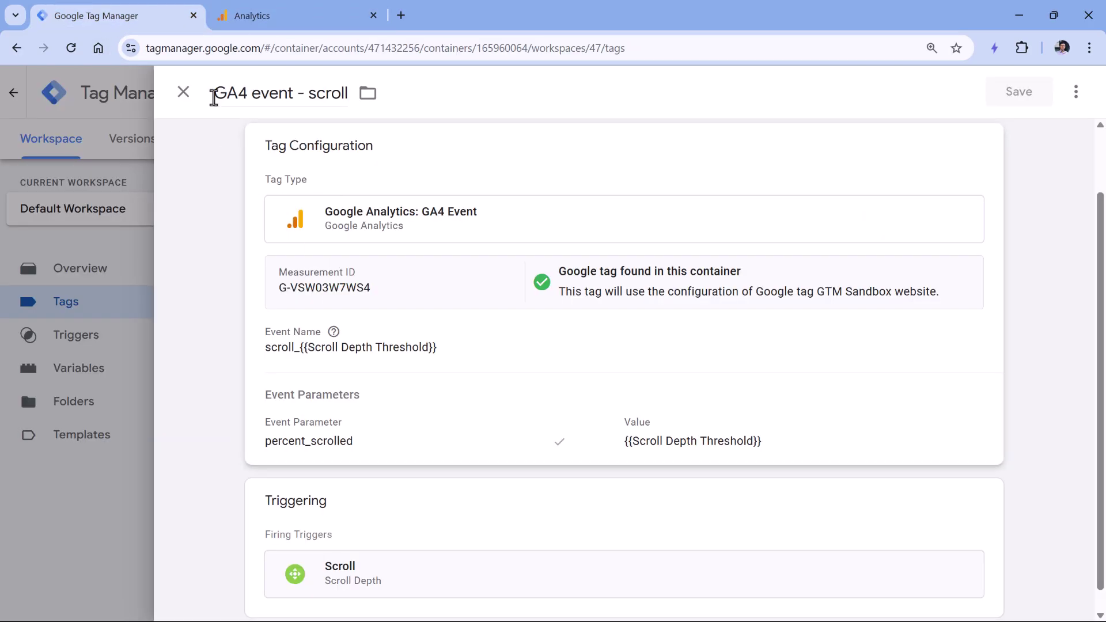
pyautogui.click(184, 91)
pyautogui.click(340, 302)
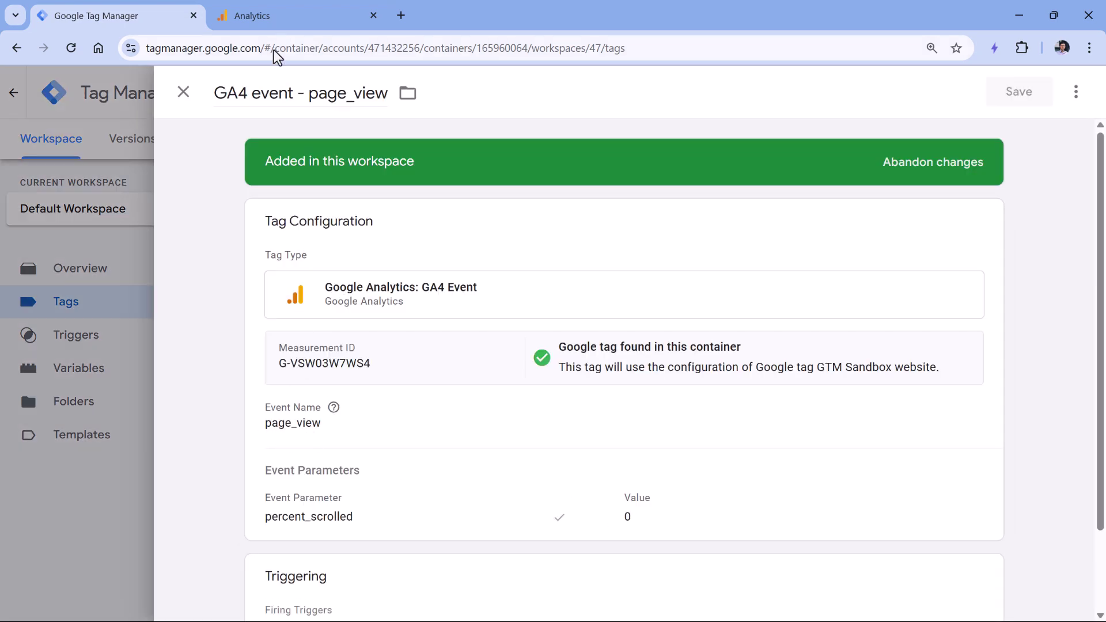
# Switch to Analytics and set the exploration's Event name filter condition to matches regex.
pyautogui.hotkey('ctrl', 'Tab')
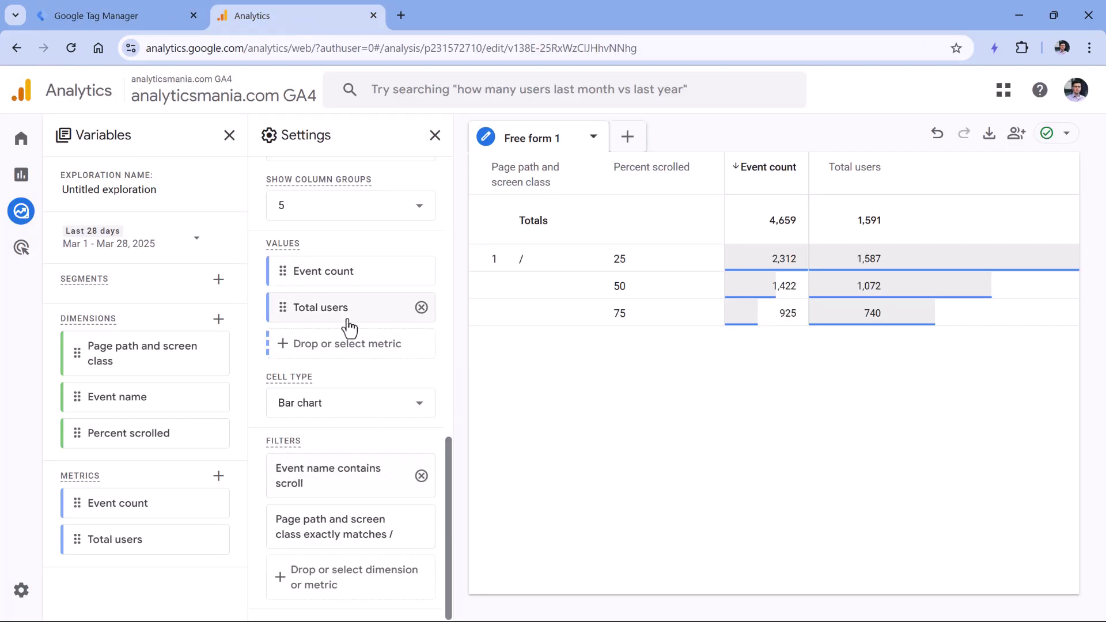
pyautogui.click(348, 475)
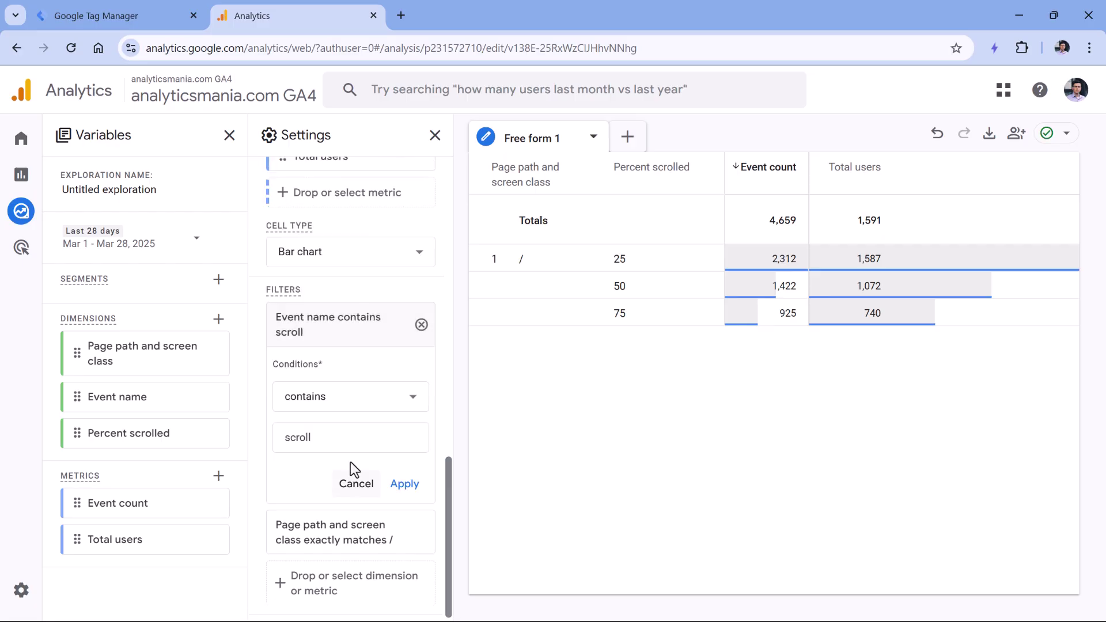
pyautogui.click(369, 404)
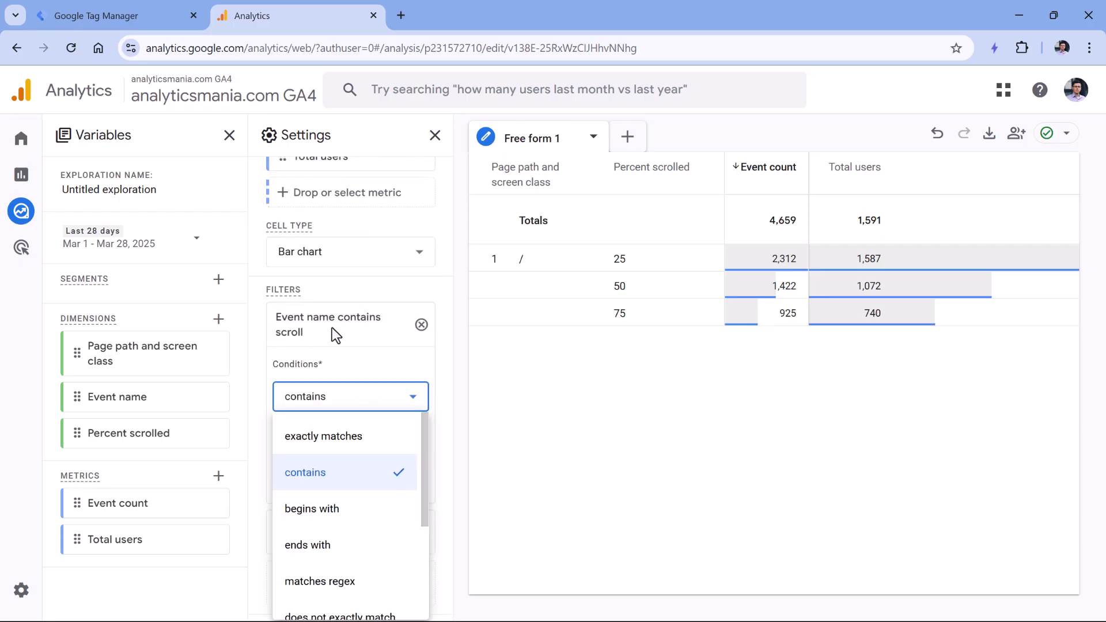
pyautogui.click(447, 364)
pyautogui.click(349, 397)
pyautogui.scroll(-2, 381, 413)
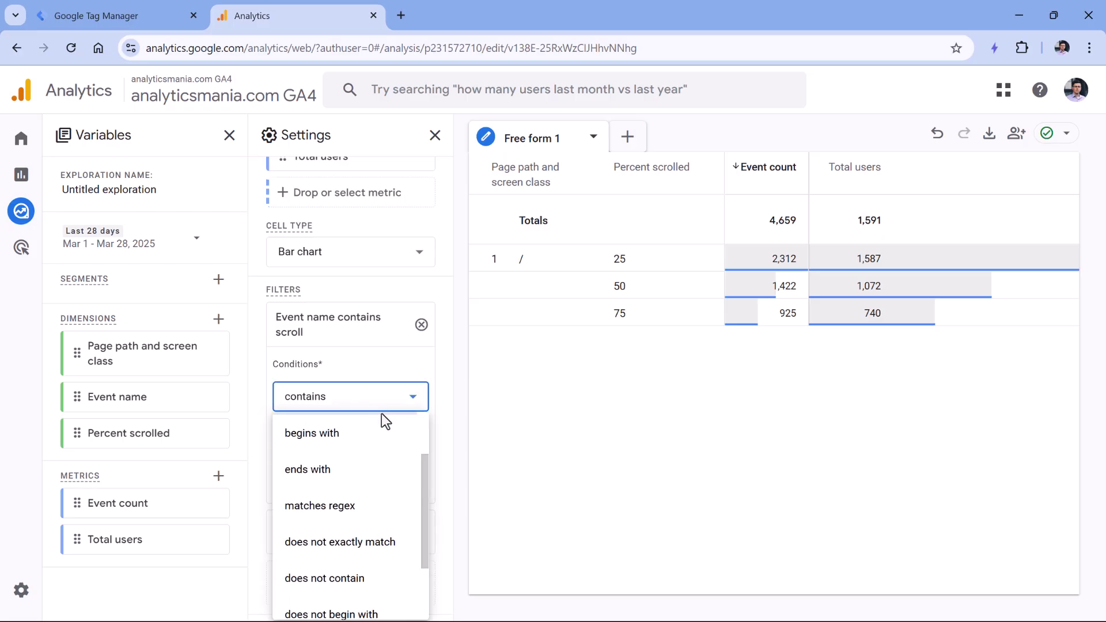
pyautogui.click(348, 513)
# Replace the Event name filter's expression with .*(scroll|page_view).*.
pyautogui.doubleClick(296, 445)
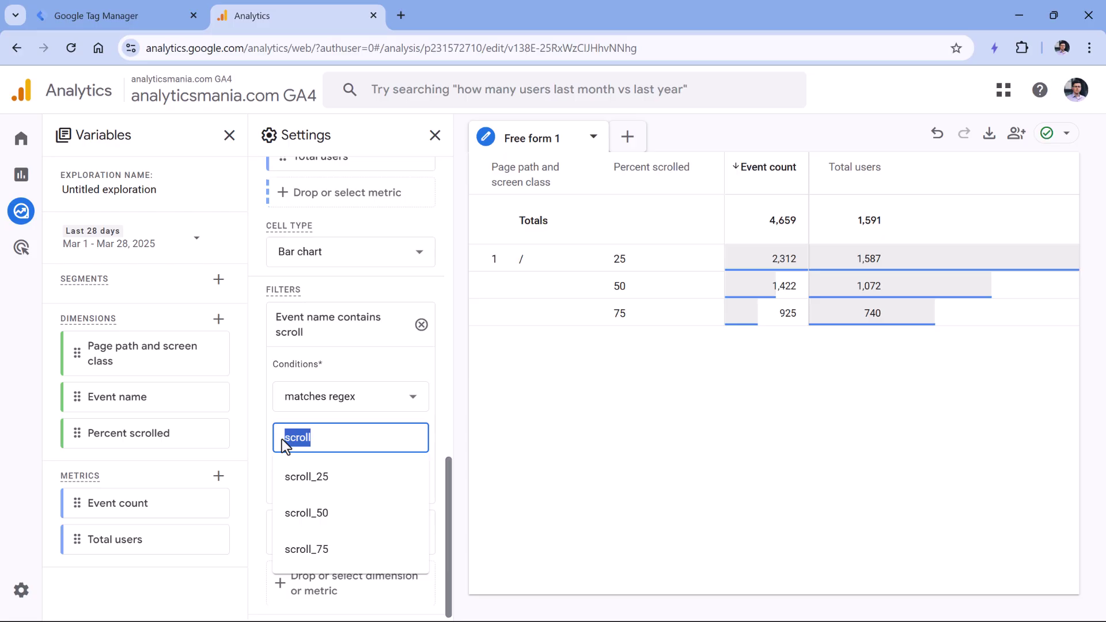
pyautogui.press('BackSpace')
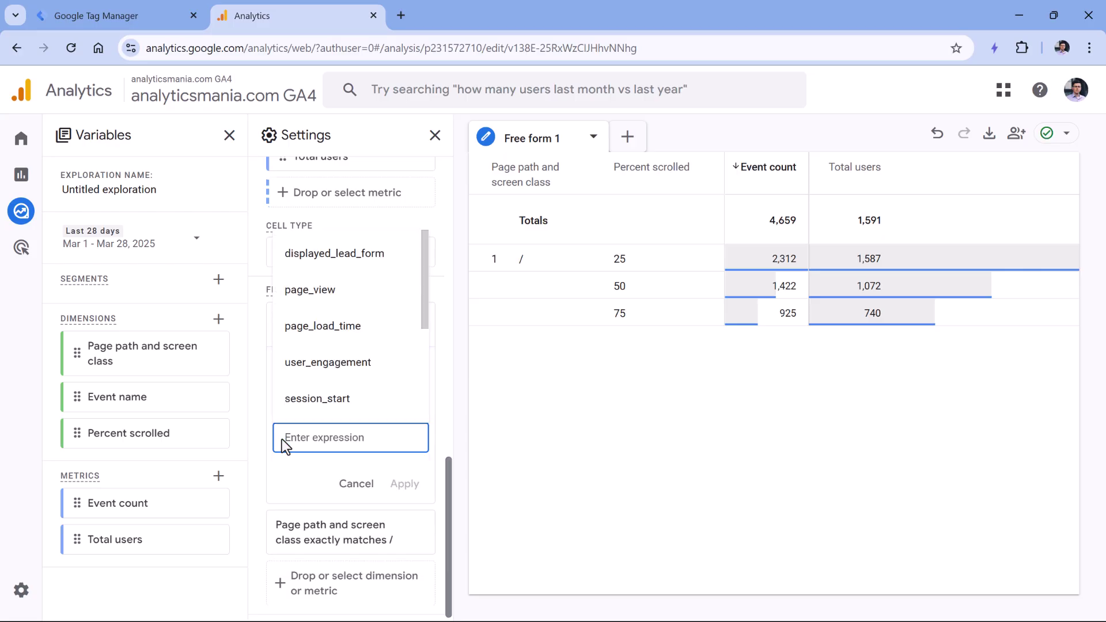
pyautogui.write('*()')
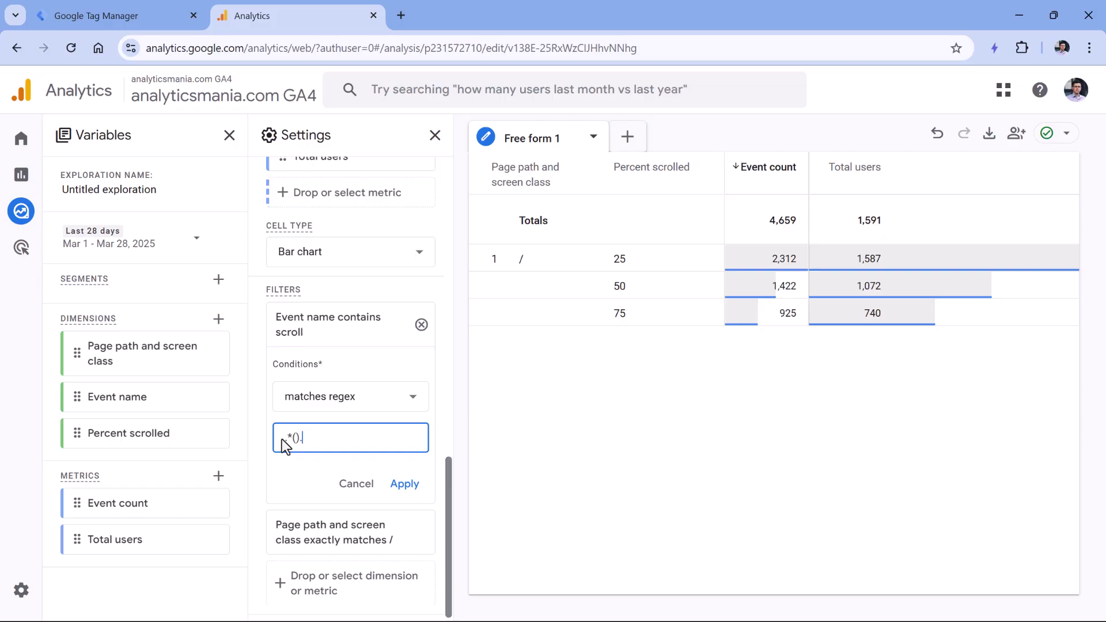
pyautogui.write('.*')
pyautogui.press('Left')
pyautogui.press('Left')
pyautogui.press('Left')
pyautogui.write('scroll|page_view')
pyautogui.doubleClick(311, 440)
pyautogui.click(316, 441)
pyautogui.doubleClick(349, 437)
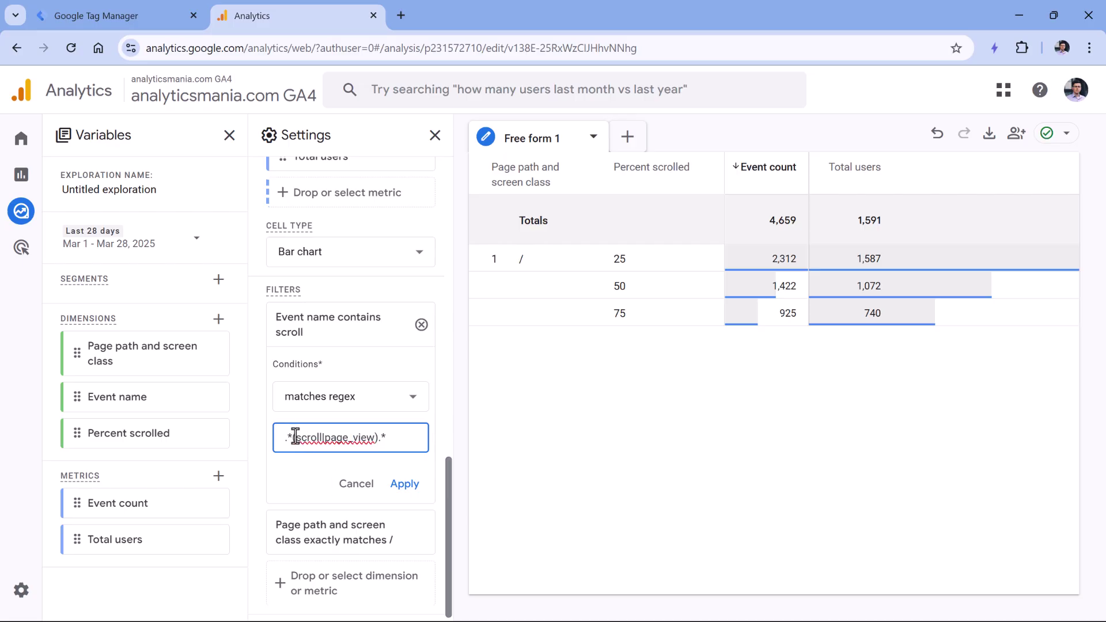
# Change the Event name filter's regex expression to scroll.*|page_view.
pyautogui.moveTo(297, 439); pyautogui.dragTo(275, 441)
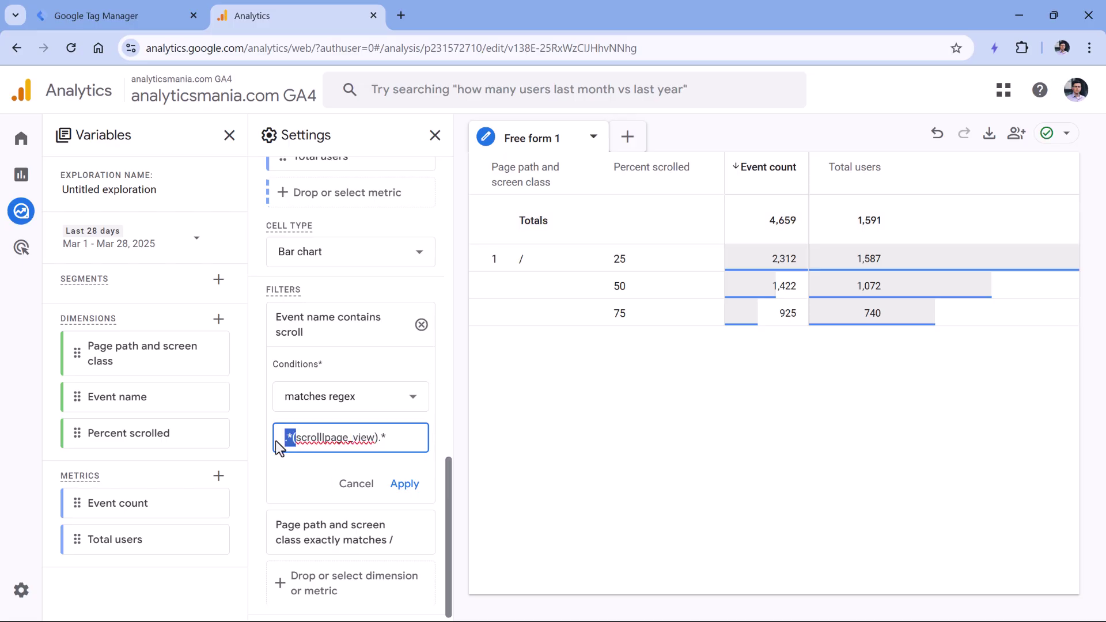
pyautogui.hotkey('ctrl', 'x')
pyautogui.press('Delete')
pyautogui.click(311, 439)
pyautogui.hotkey('ctrl', 'v')
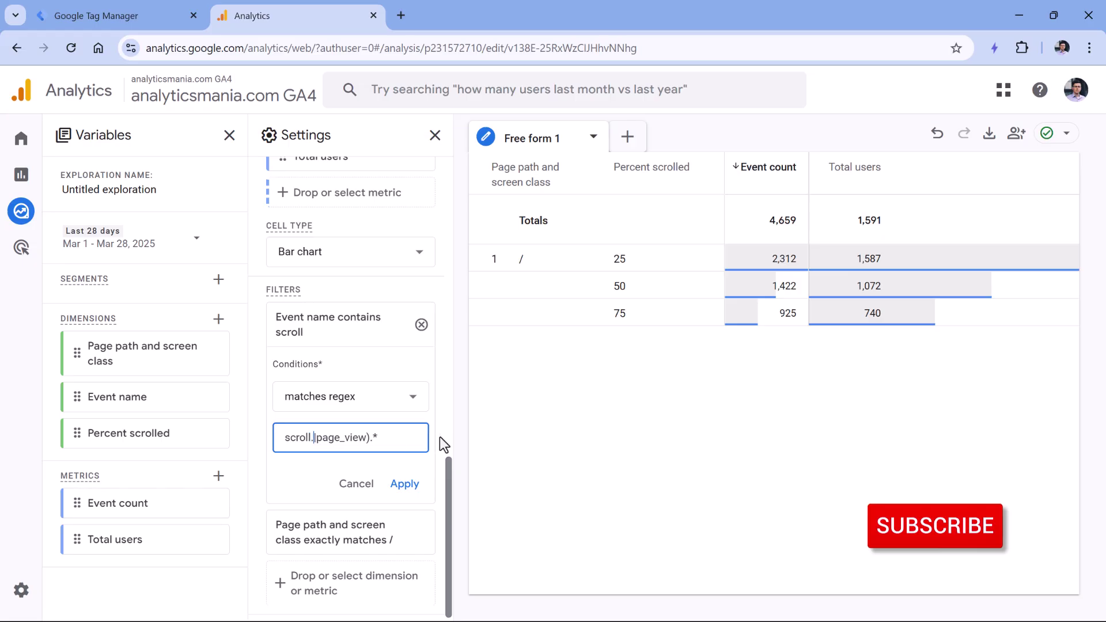
pyautogui.press('End')
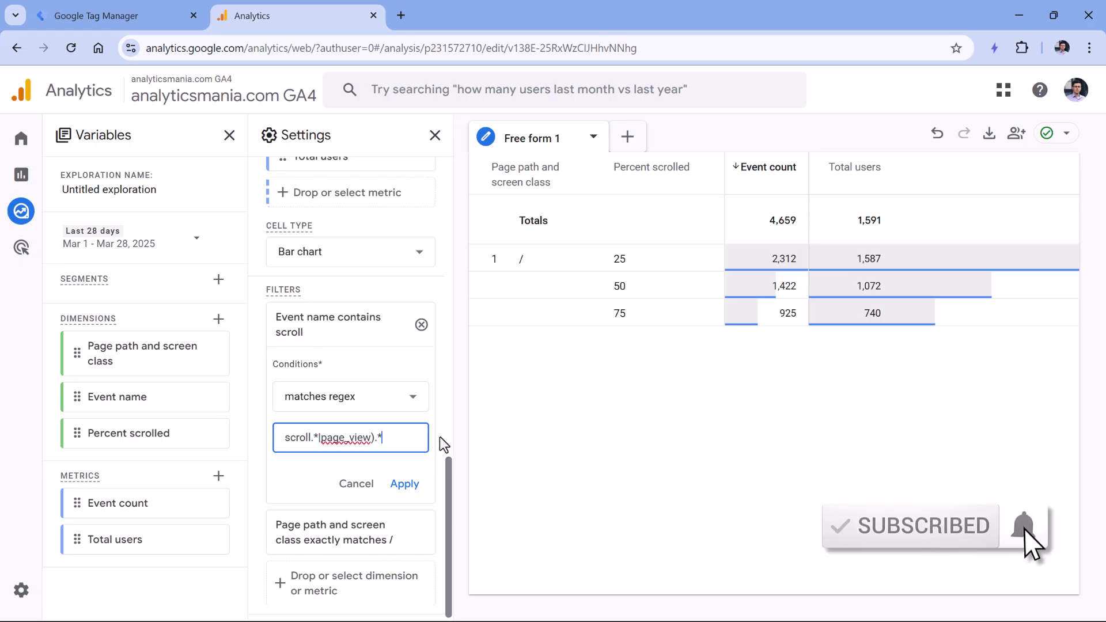
pyautogui.press('BackSpace')
pyautogui.press('BackSpace')
pyautogui.press('BackSpace')
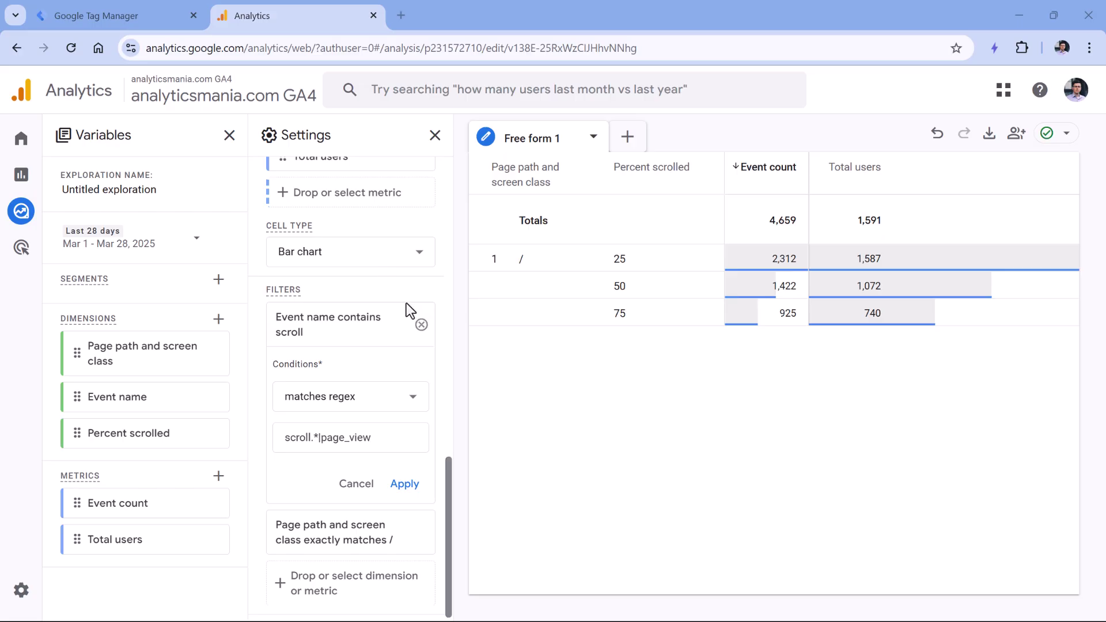
# Remove the Event name filter and apply a Percent scrolled filter that matches regex 0|25|50|75.
pyautogui.click(421, 325)
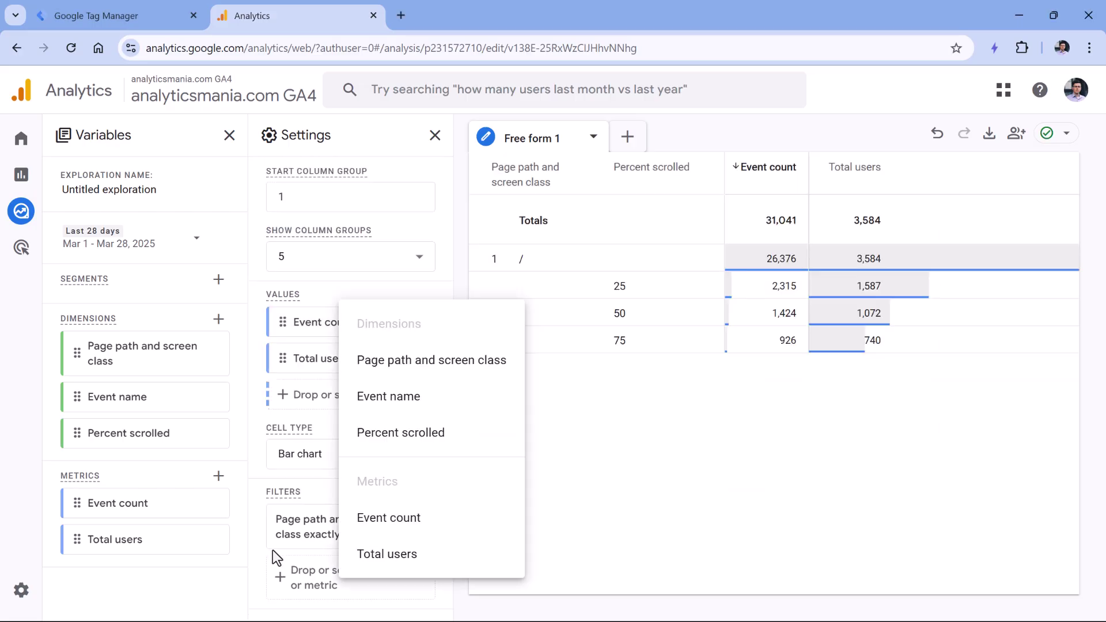
pyautogui.click(348, 584)
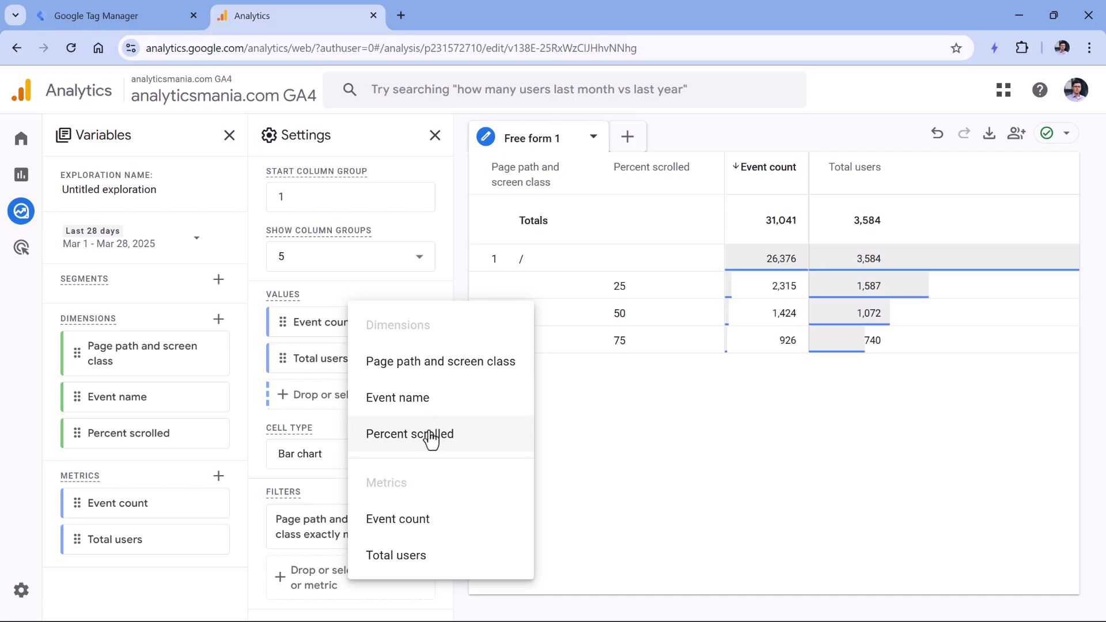
pyautogui.click(439, 445)
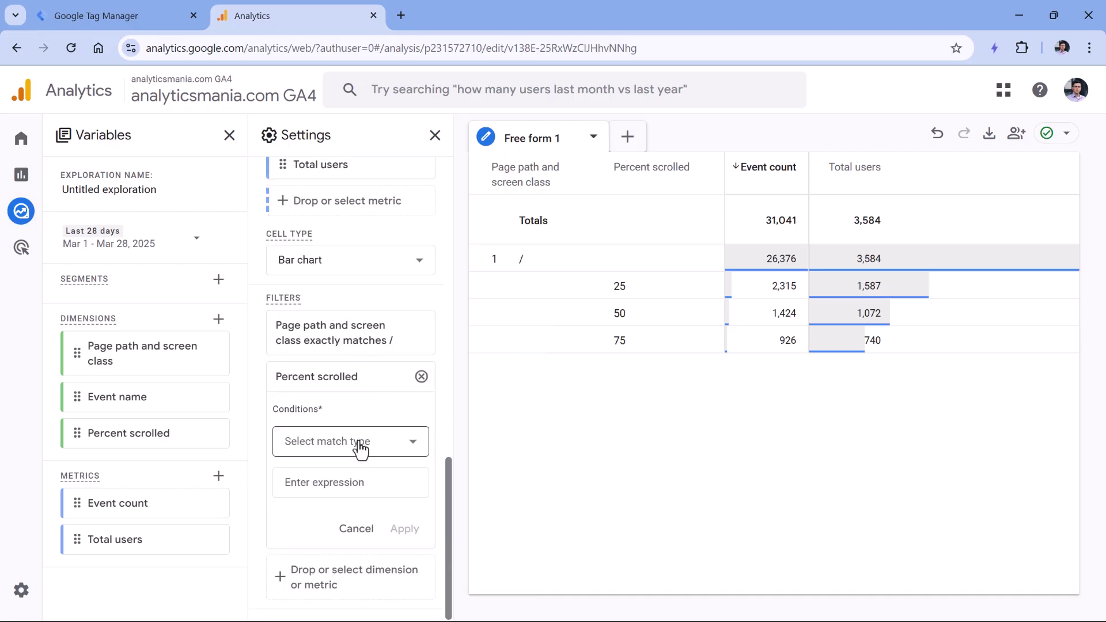
pyautogui.click(360, 443)
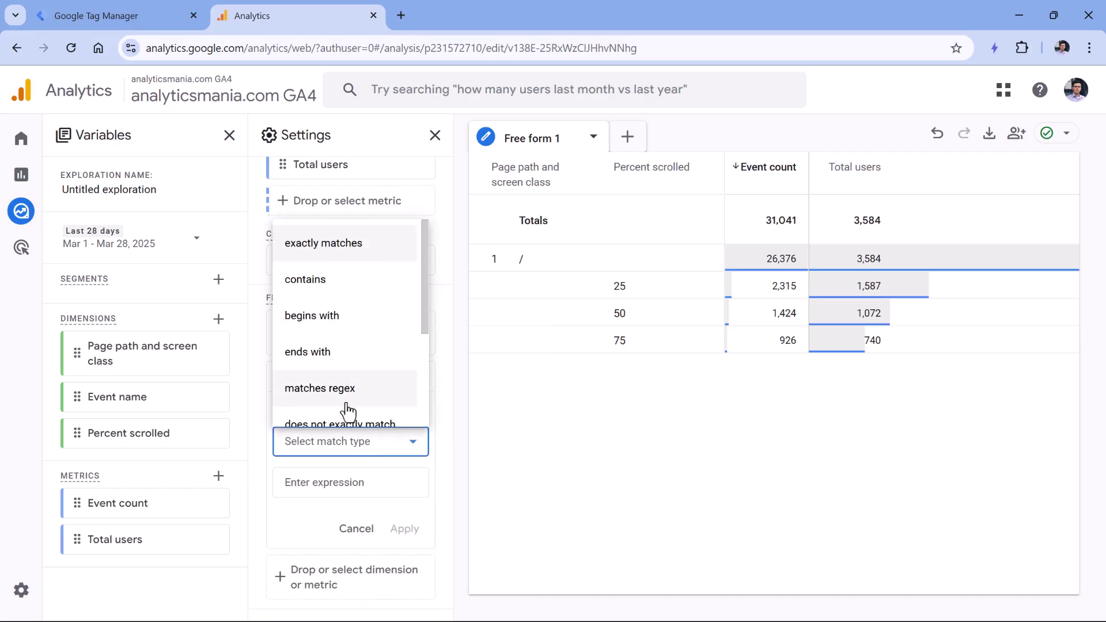
pyautogui.click(322, 391)
pyautogui.click(337, 484)
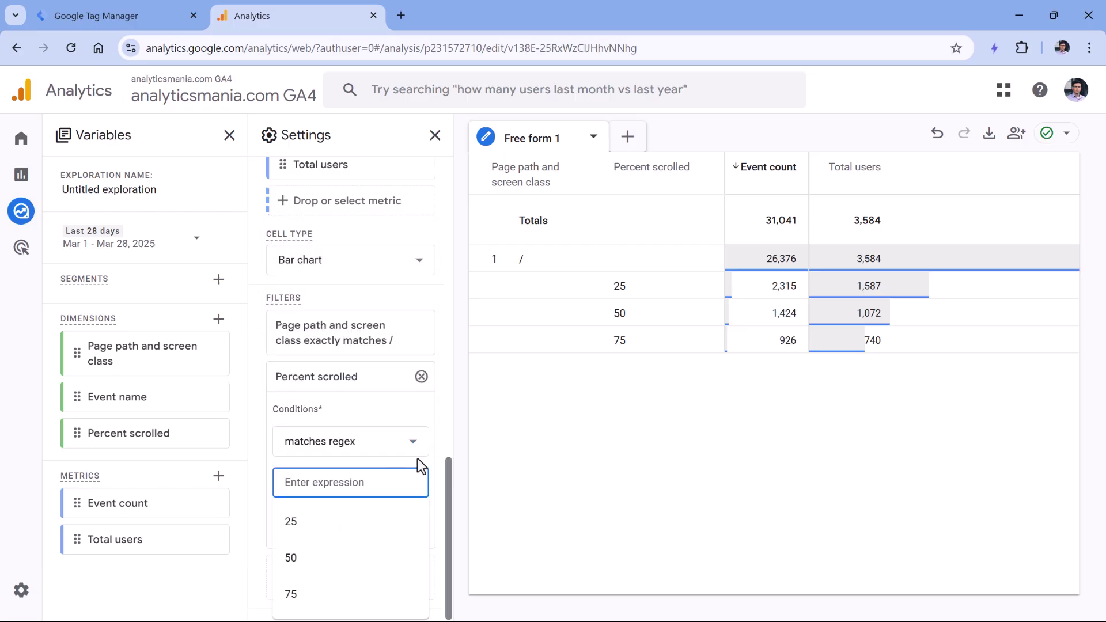
pyautogui.write('25|50|75')
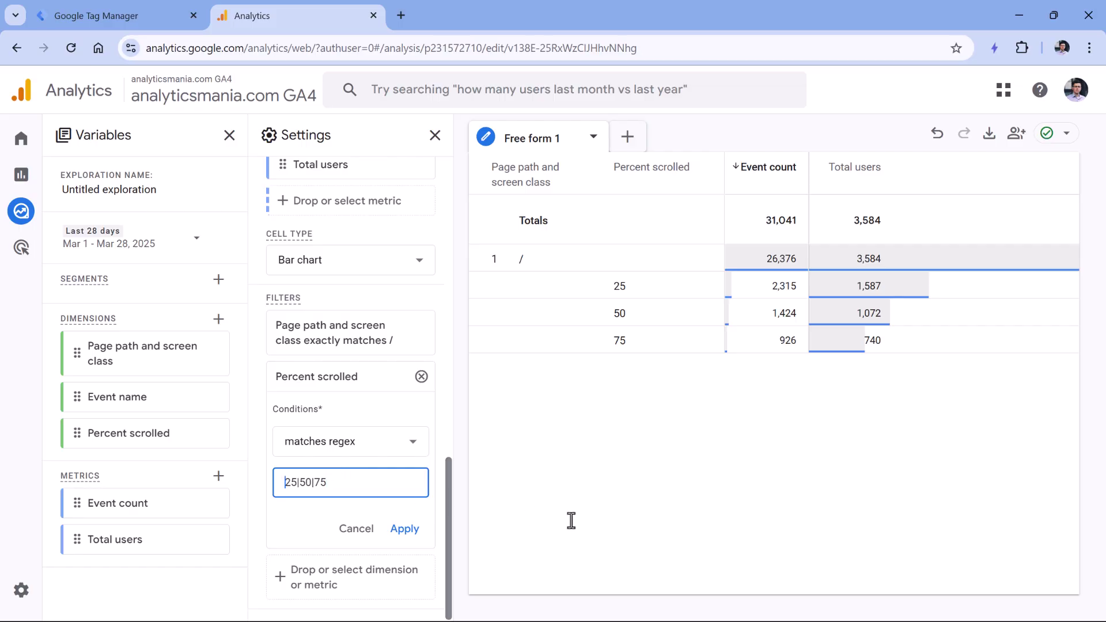
pyautogui.write('0|')
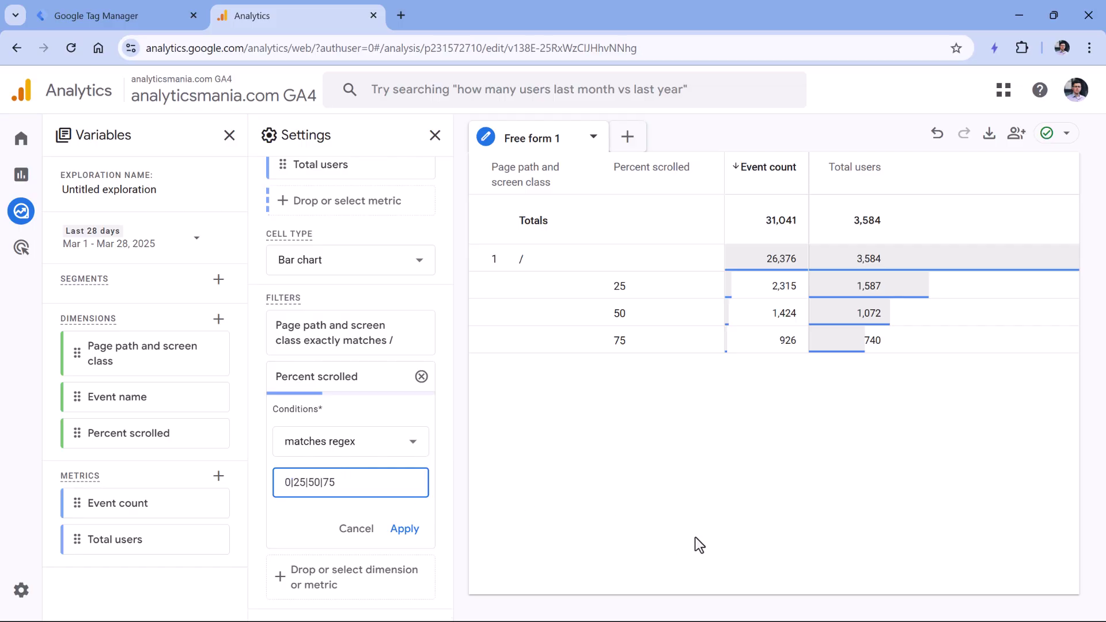
pyautogui.click(404, 529)
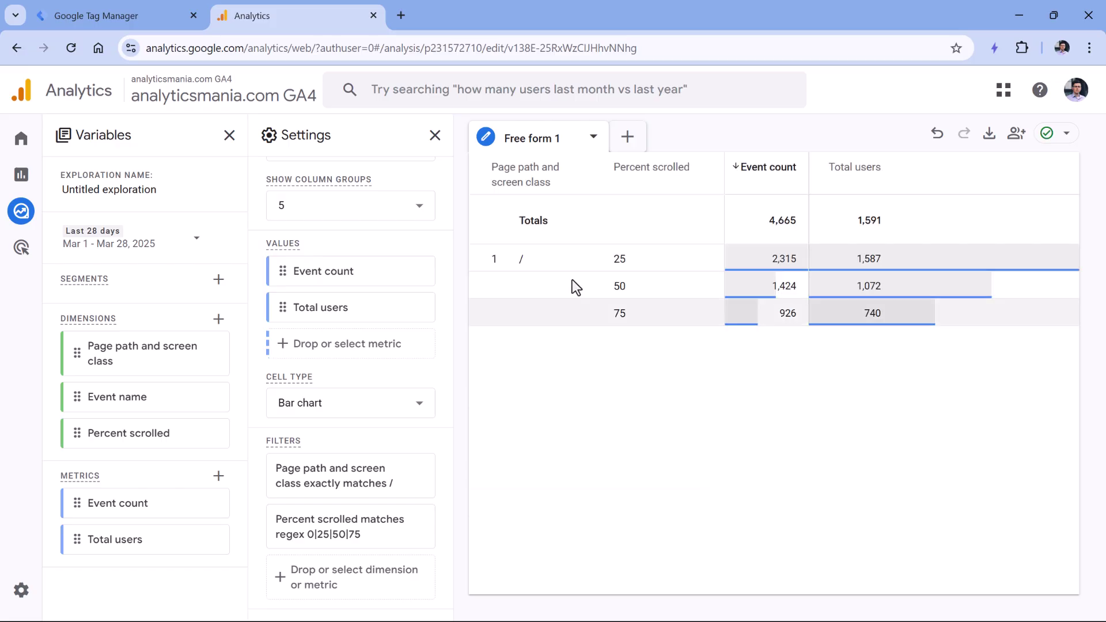
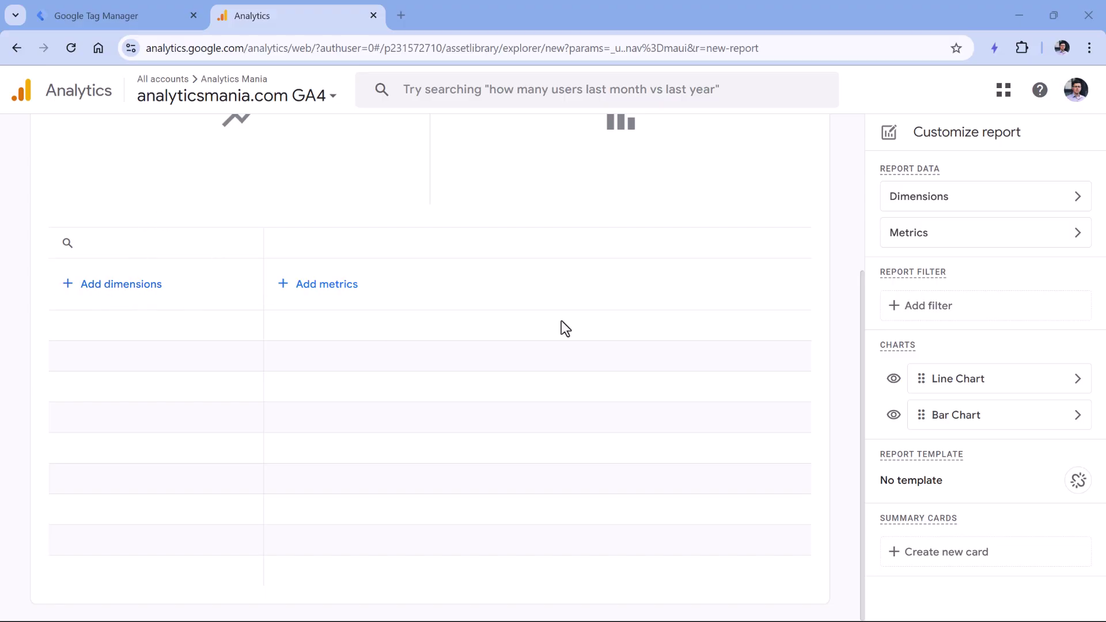
# Add Percent scrolled as the new detail report's primary dimension and apply it.
pyautogui.click(1054, 202)
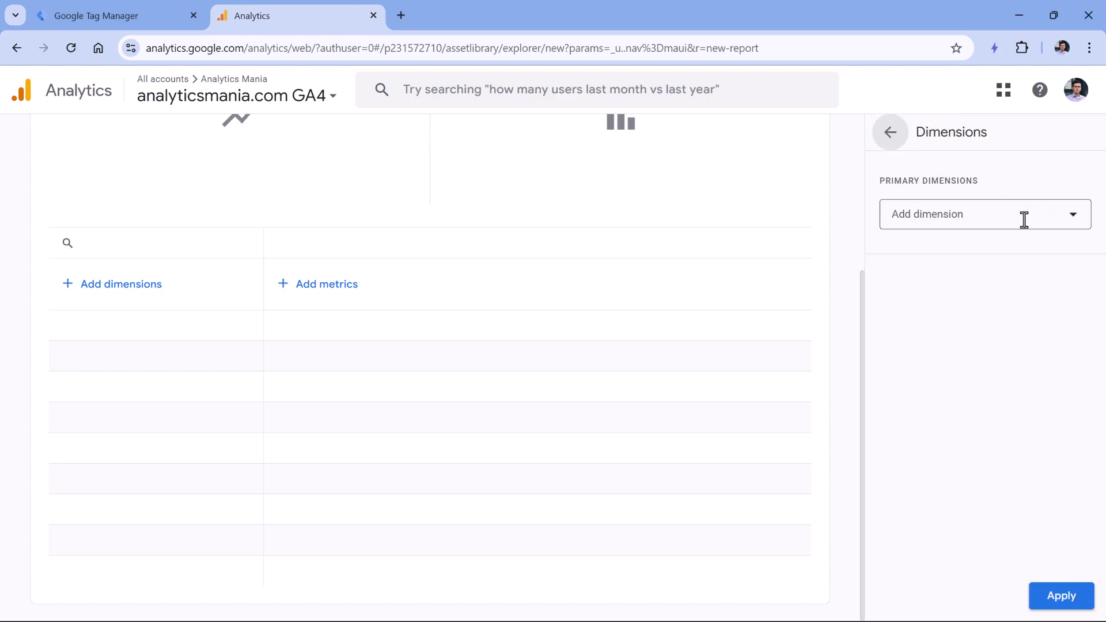
pyautogui.click(961, 217)
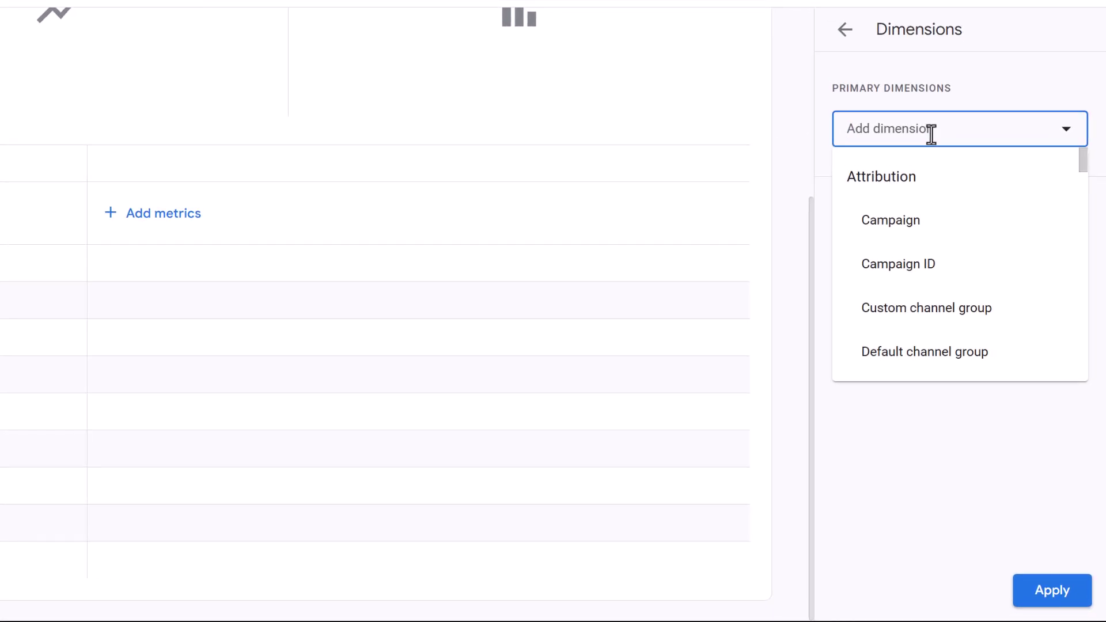
pyautogui.write('percent')
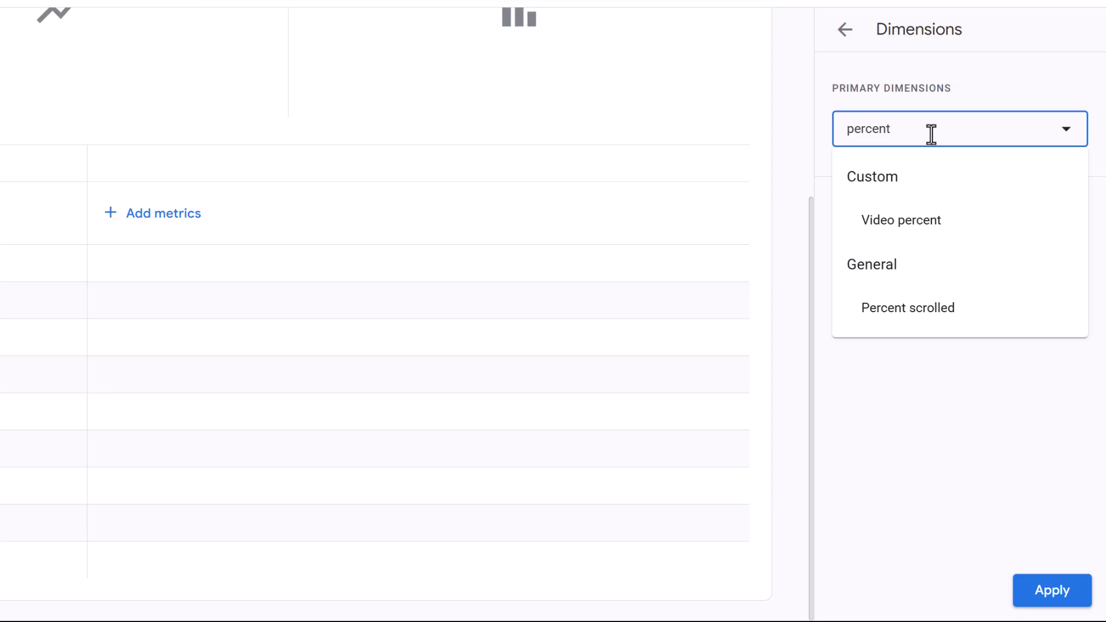
pyautogui.click(919, 307)
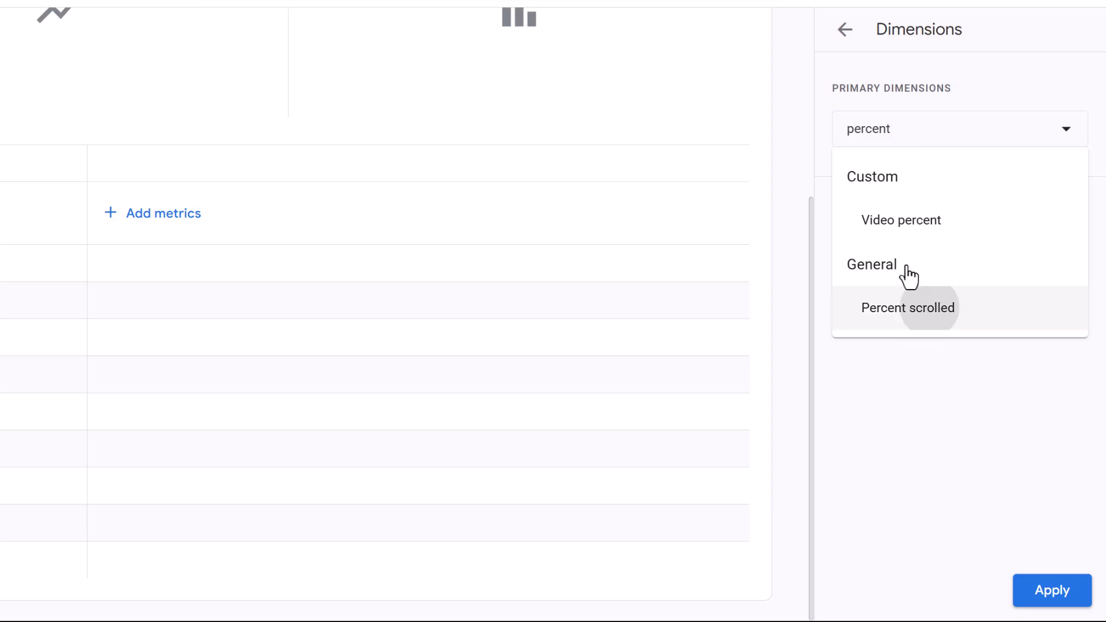
pyautogui.click(1049, 602)
# Add Event count and Total users as the report's metrics, and hide the line chart and bar chart.
pyautogui.click(1021, 163)
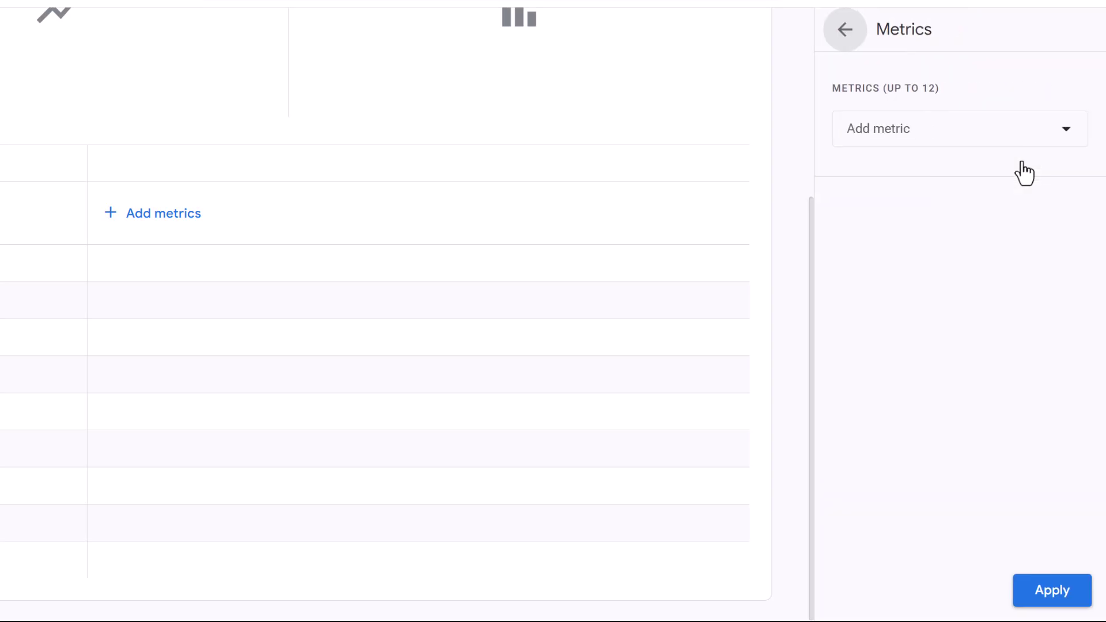
pyautogui.click(959, 134)
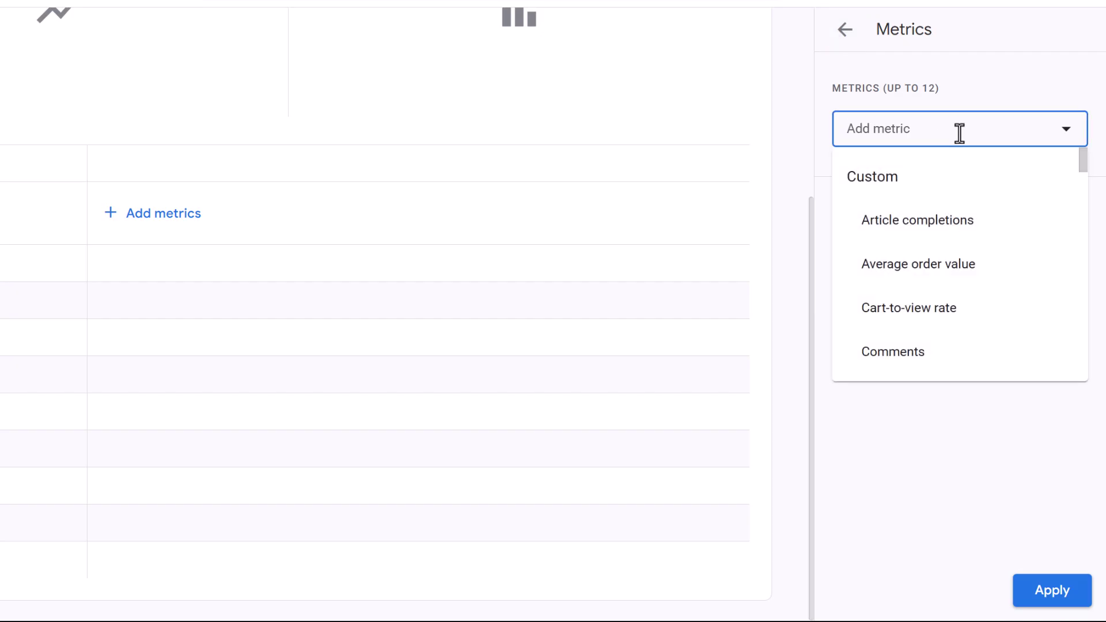
pyautogui.write('event count')
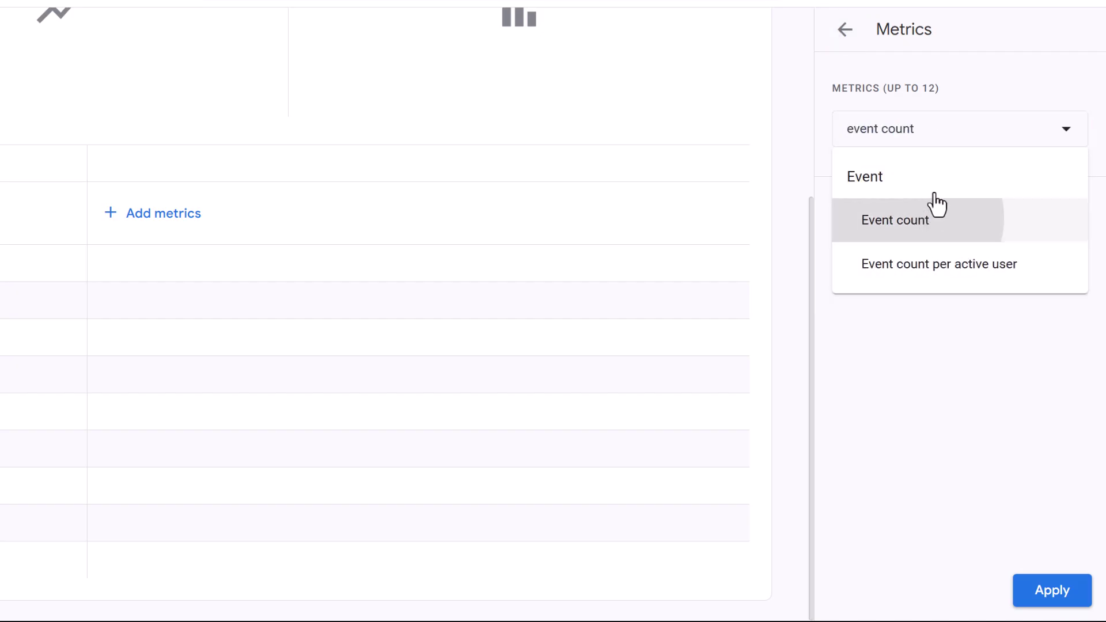
pyautogui.click(933, 208)
pyautogui.write('total users')
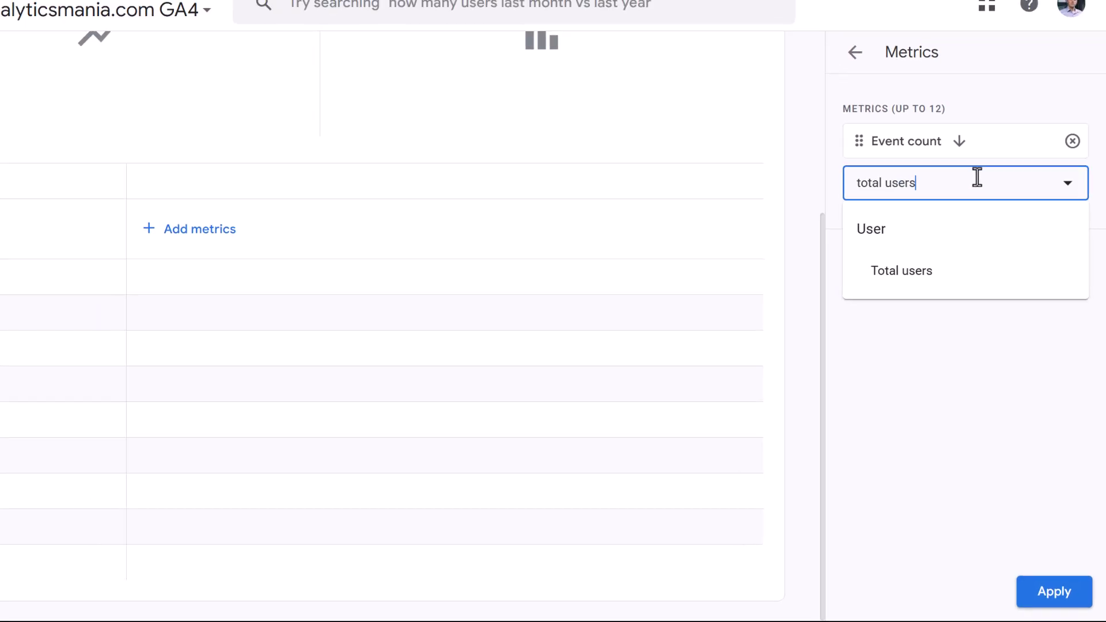
pyautogui.press('Down')
pyautogui.press('Return')
pyautogui.click(1051, 590)
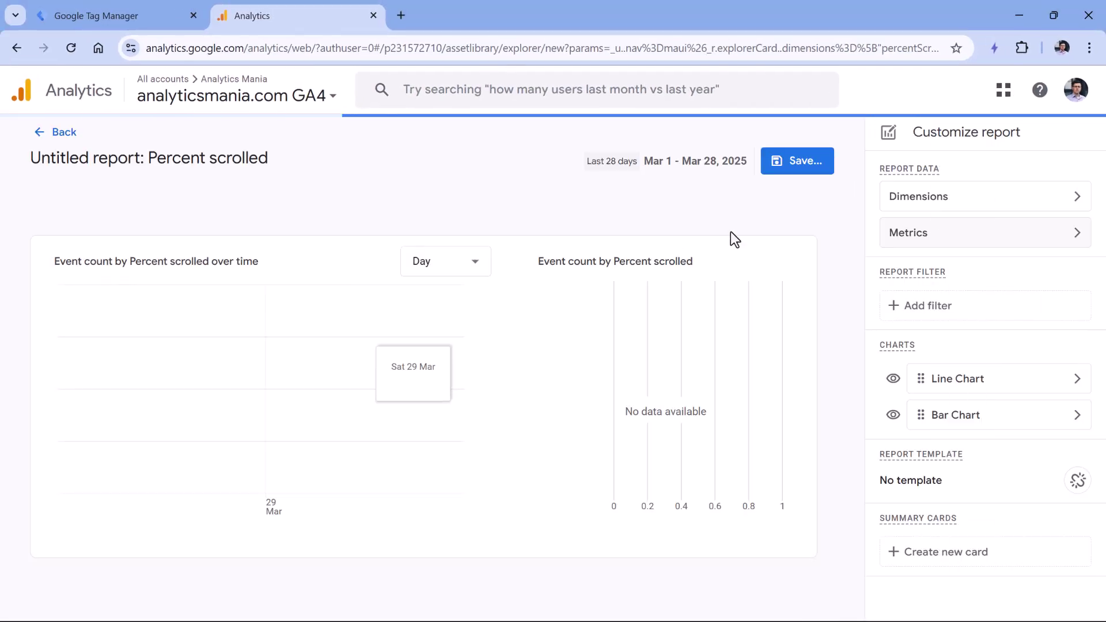
pyautogui.click(892, 379)
pyautogui.click(893, 414)
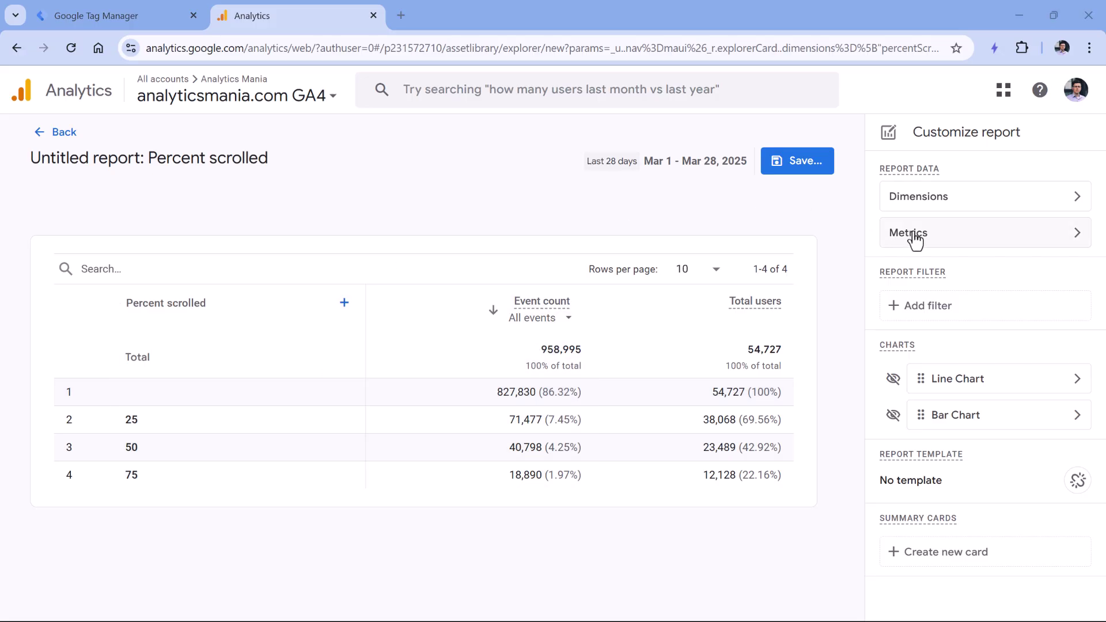
# Add a report filter that includes only data whose Event name contains scroll.
pyautogui.click(955, 314)
pyautogui.click(948, 247)
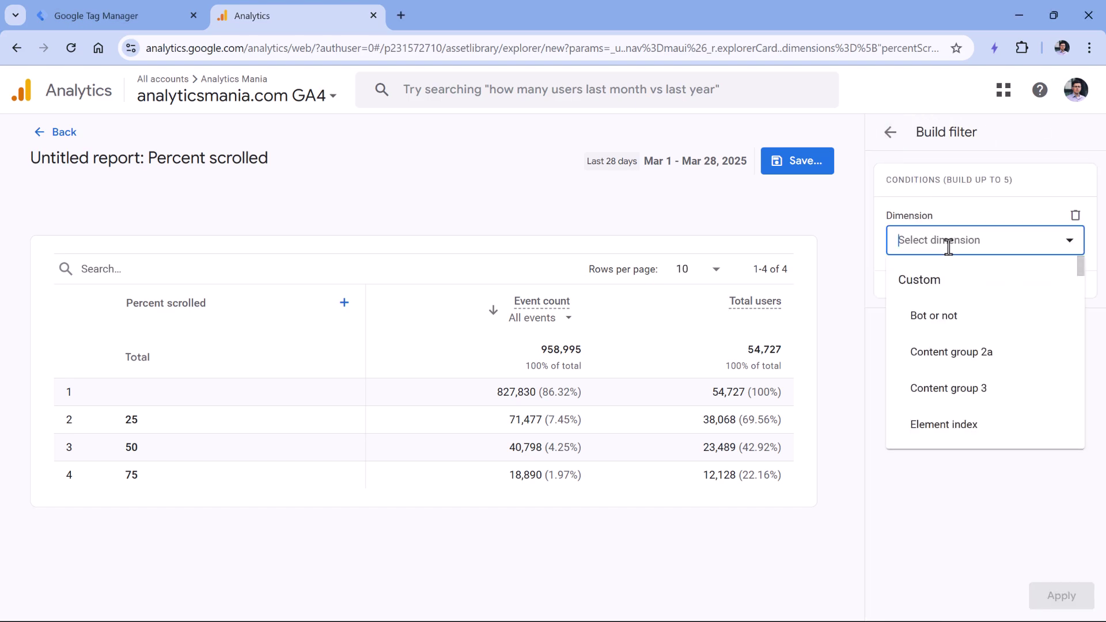
pyautogui.write('event')
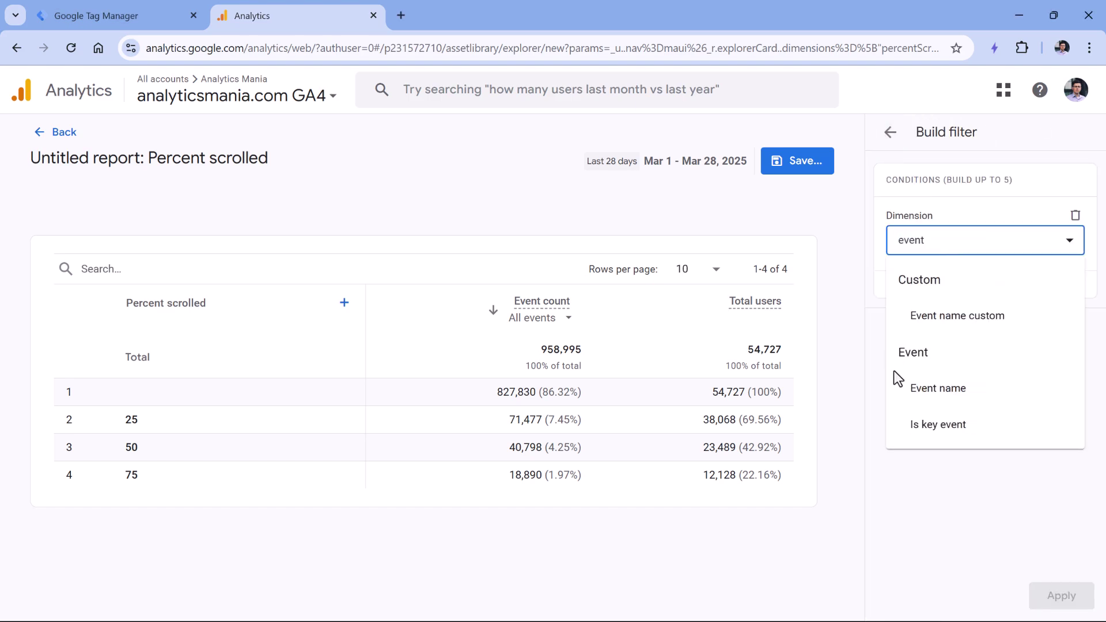
pyautogui.click(927, 388)
pyautogui.click(992, 296)
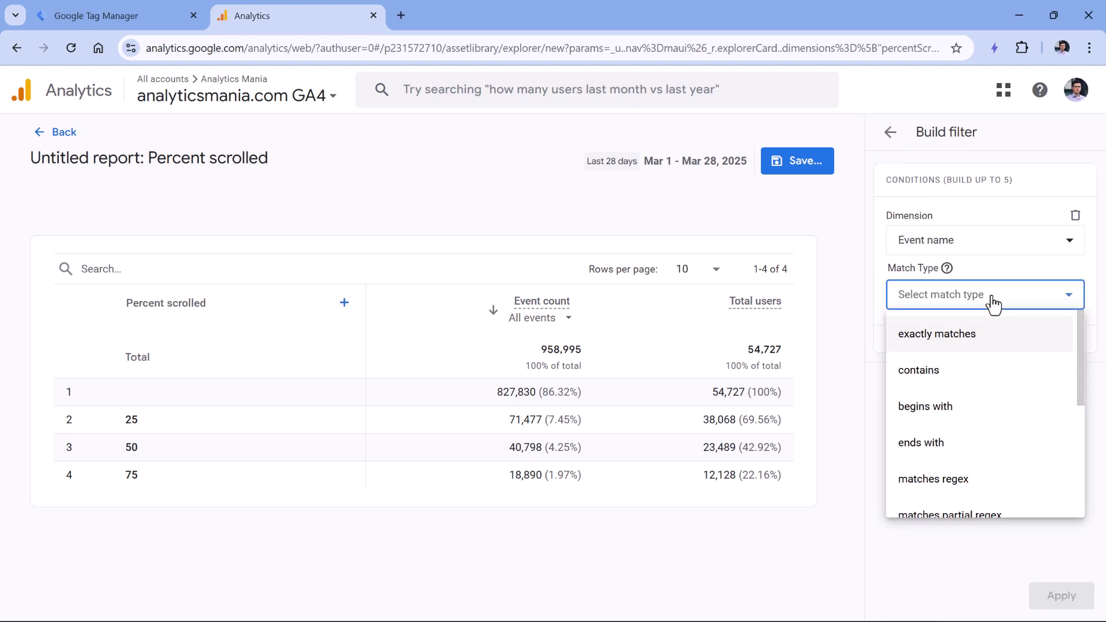
pyautogui.click(1005, 373)
pyautogui.click(940, 346)
pyautogui.write('scroll')
pyautogui.click(1061, 595)
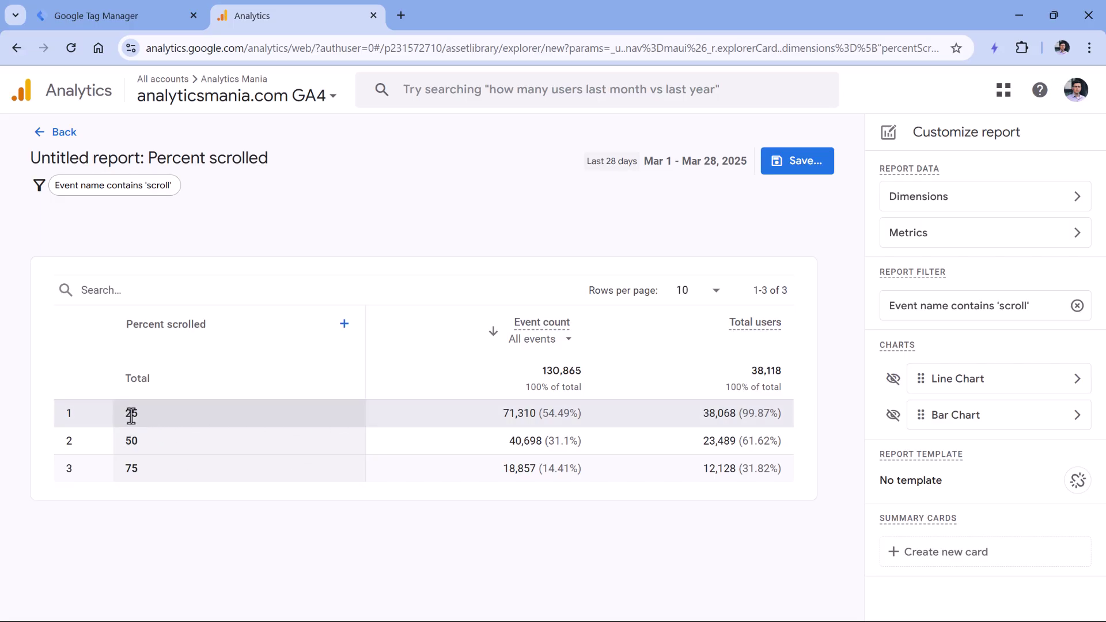
# Add Page path and screen class as the secondary dimension of the report table.
pyautogui.click(344, 323)
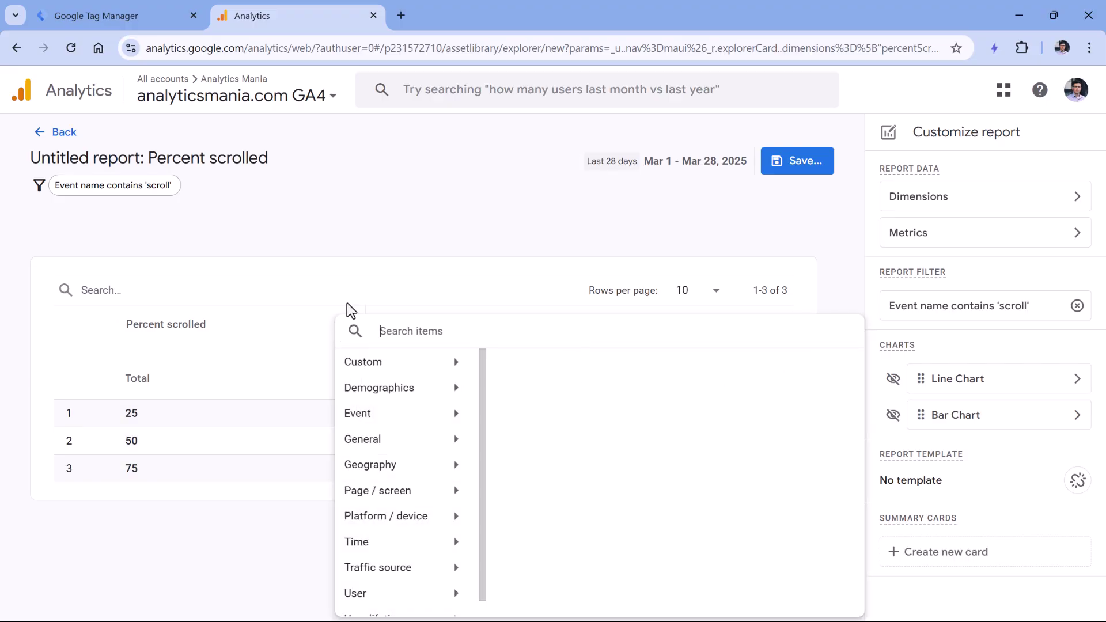
pyautogui.write('page path')
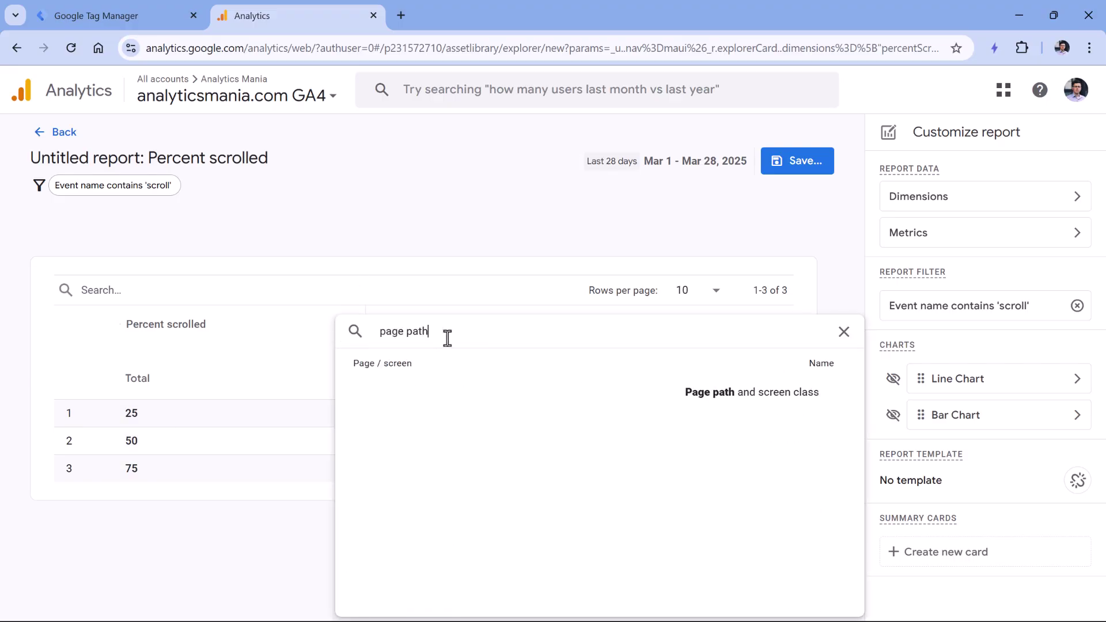
pyautogui.click(724, 397)
pyautogui.scroll(-1, 128, 349)
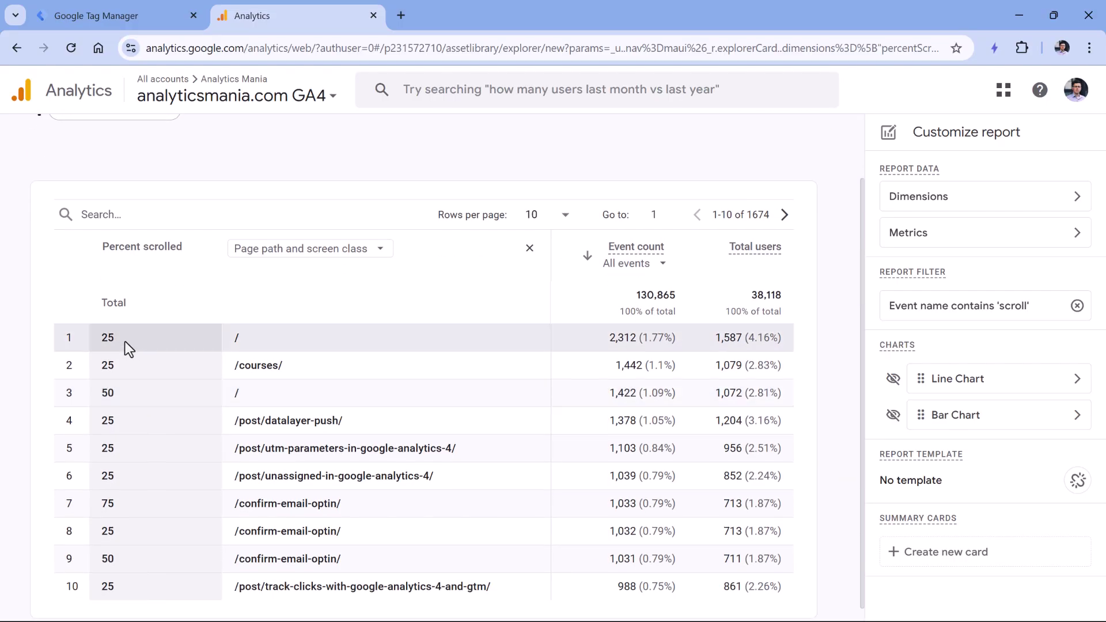
pyautogui.scroll(-1, 109, 331)
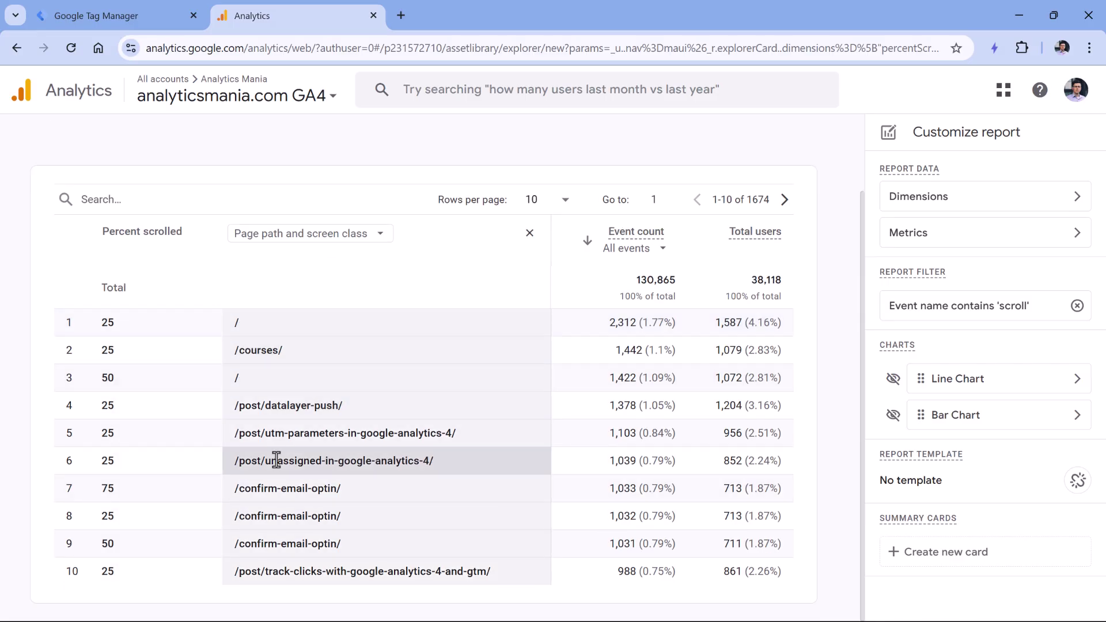
# Filter the report table to rows containing /courses/ and view the matching pages.
pyautogui.scroll(2, 277, 459)
pyautogui.click(141, 290)
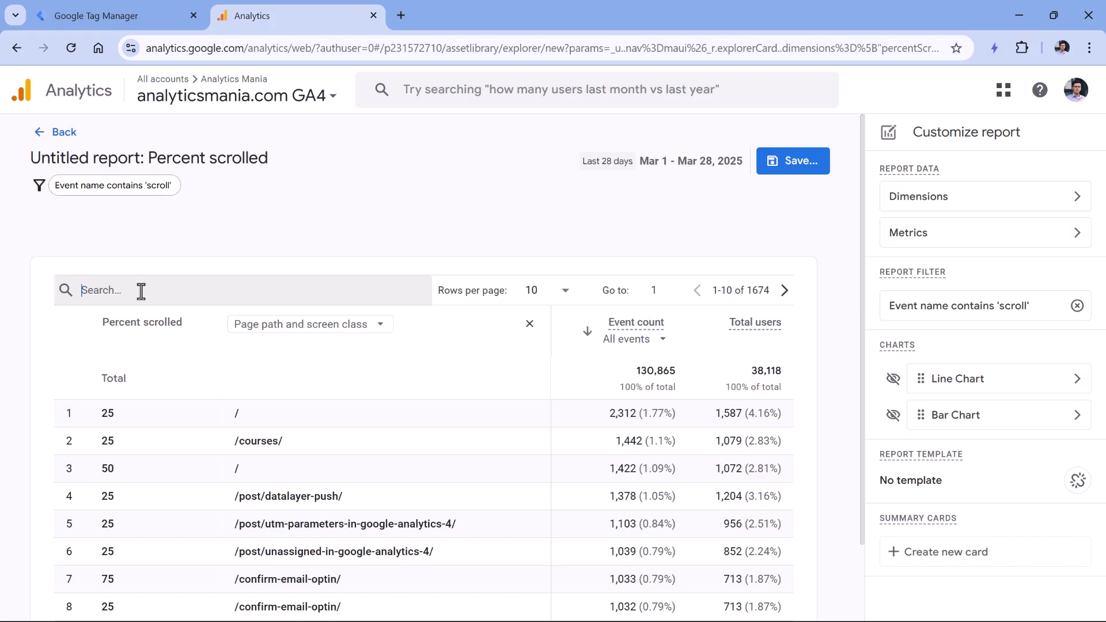
pyautogui.write('/courses/')
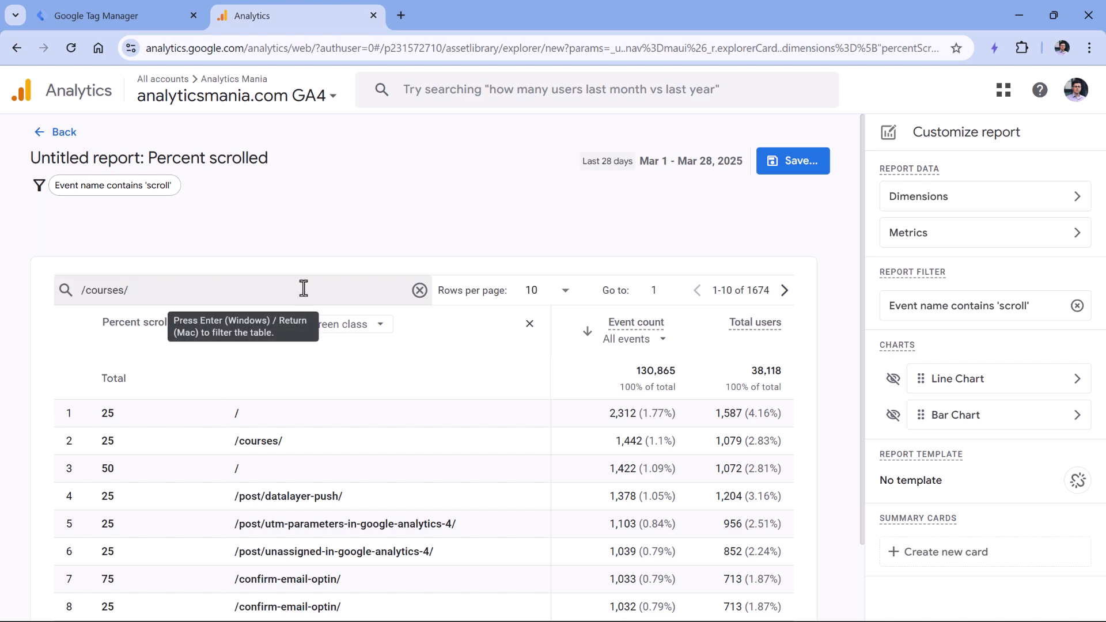
pyautogui.press('Return')
pyautogui.scroll(-2, 257, 358)
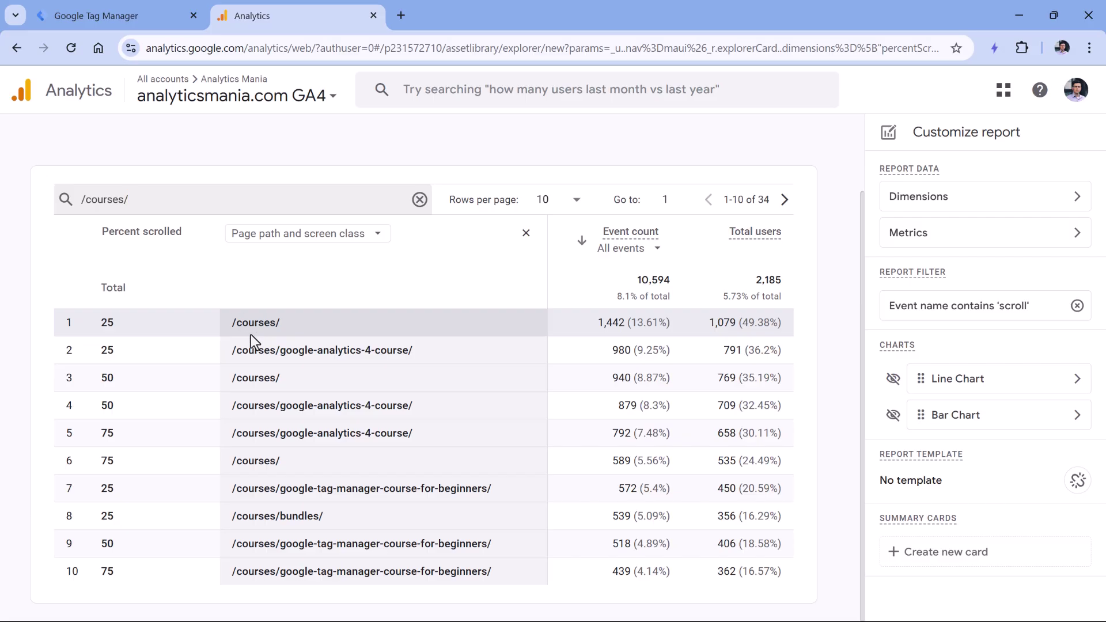
pyautogui.click(231, 326)
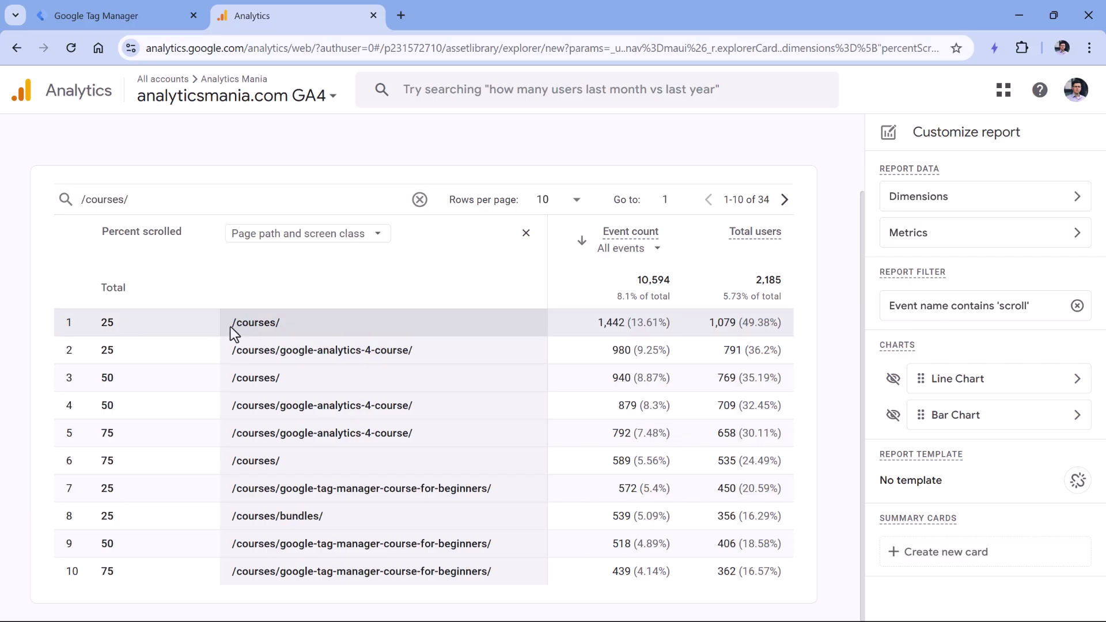
# Review the course page paths in the report table and clear the table's /courses/ search.
pyautogui.click(279, 323)
pyautogui.moveTo(233, 352); pyautogui.dragTo(414, 352)
pyautogui.moveTo(233, 489); pyautogui.dragTo(492, 490)
pyautogui.scroll(2, 358, 431)
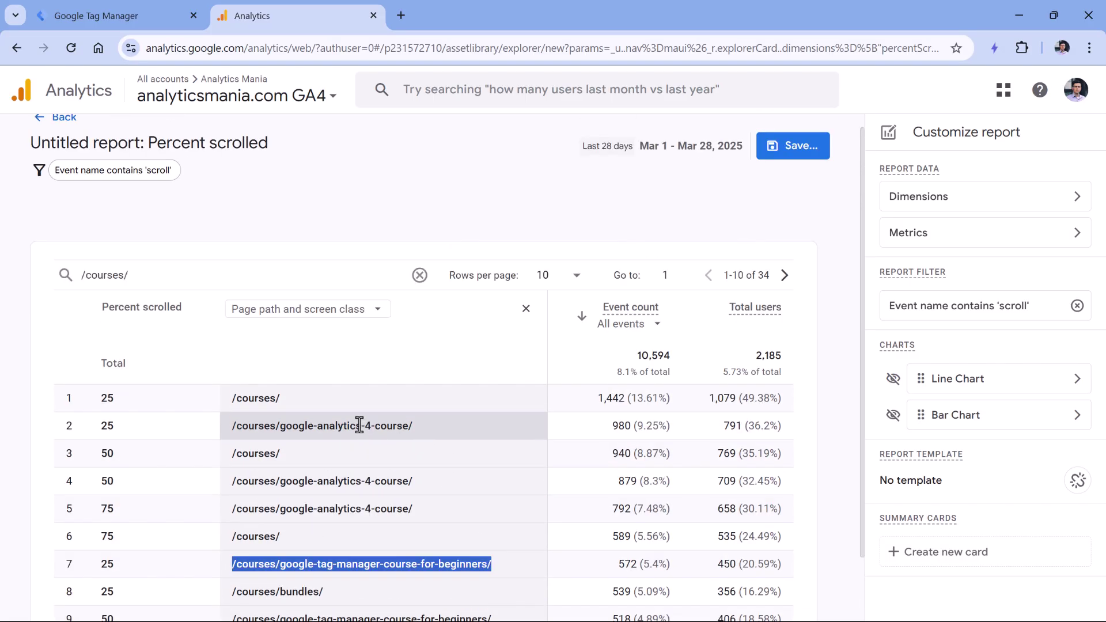
pyautogui.click(419, 274)
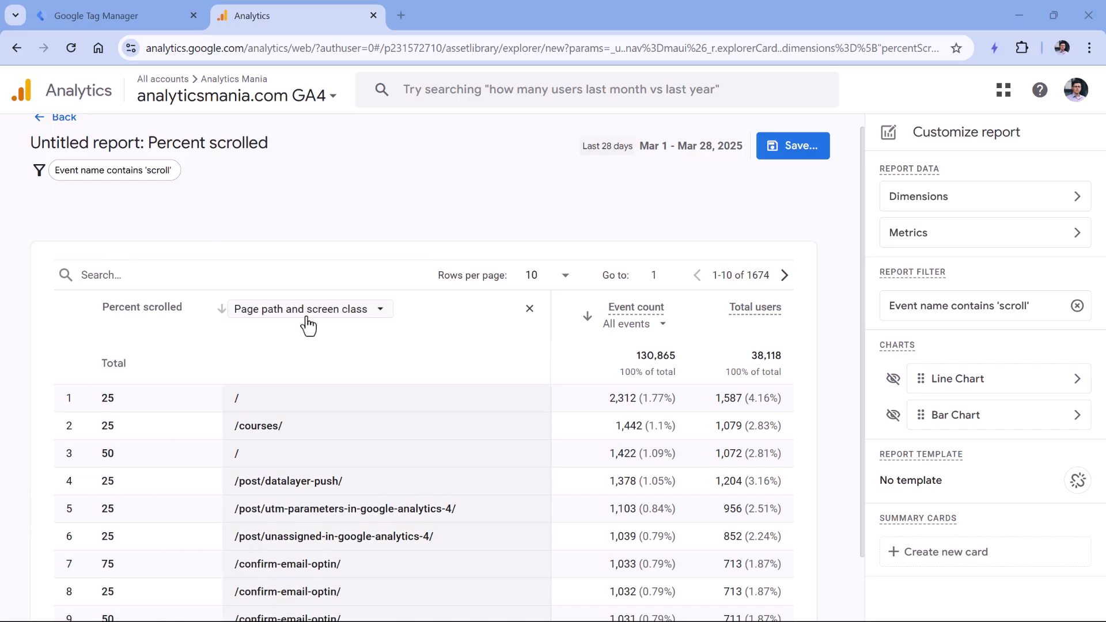
# Save the customized report as a new report named Scrolling.
pyautogui.click(801, 146)
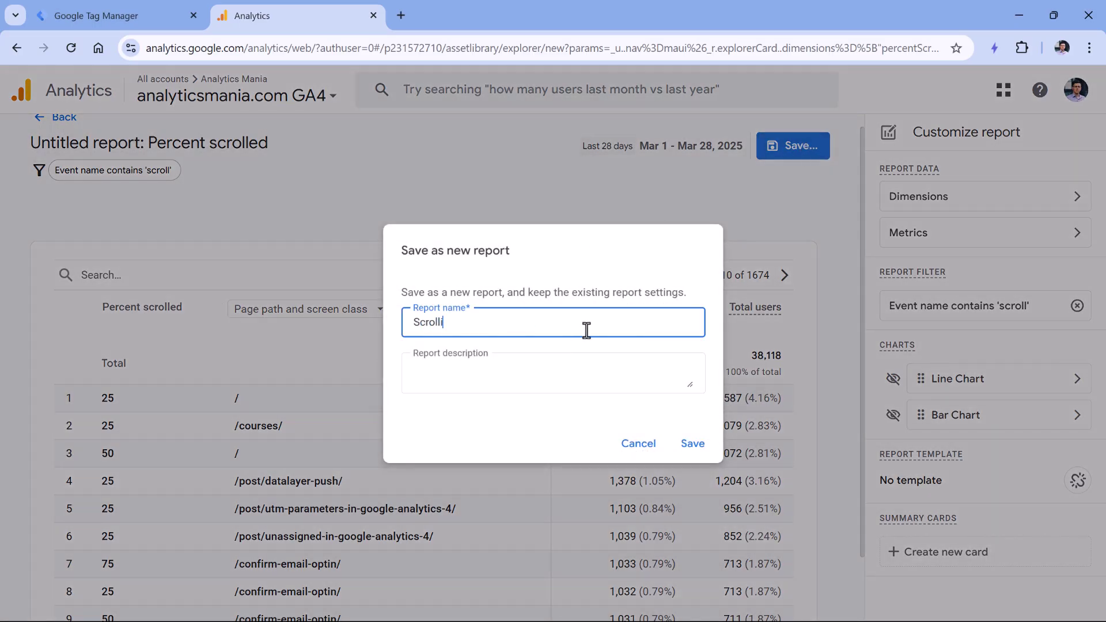
pyautogui.write('Scrolling')
pyautogui.click(692, 442)
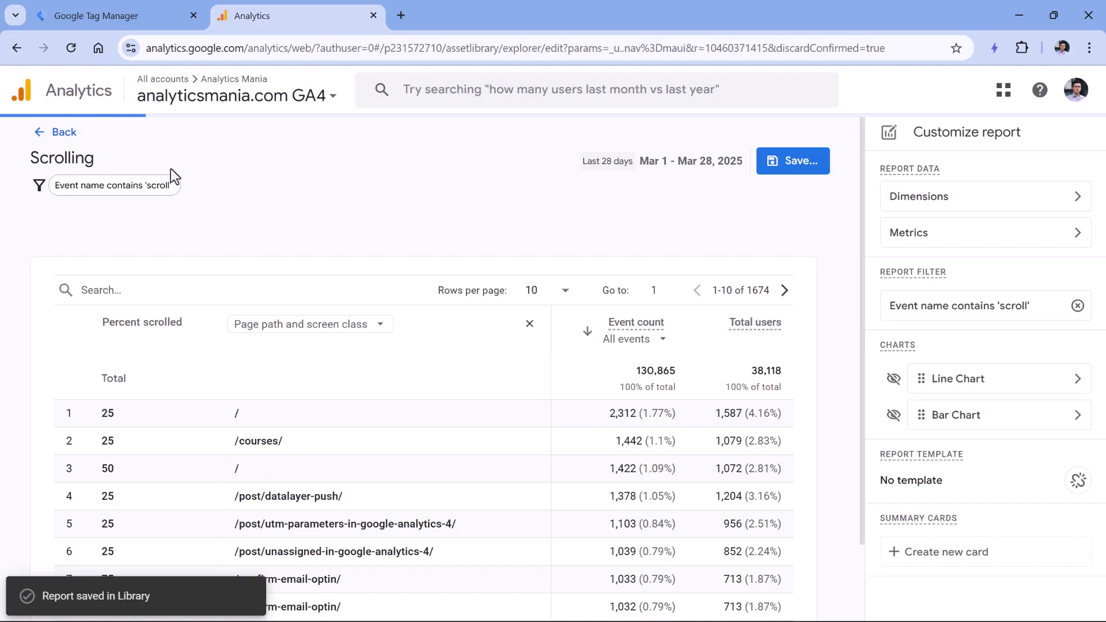
# Return to the report library and open the Life cycle collection for editing.
pyautogui.click(57, 133)
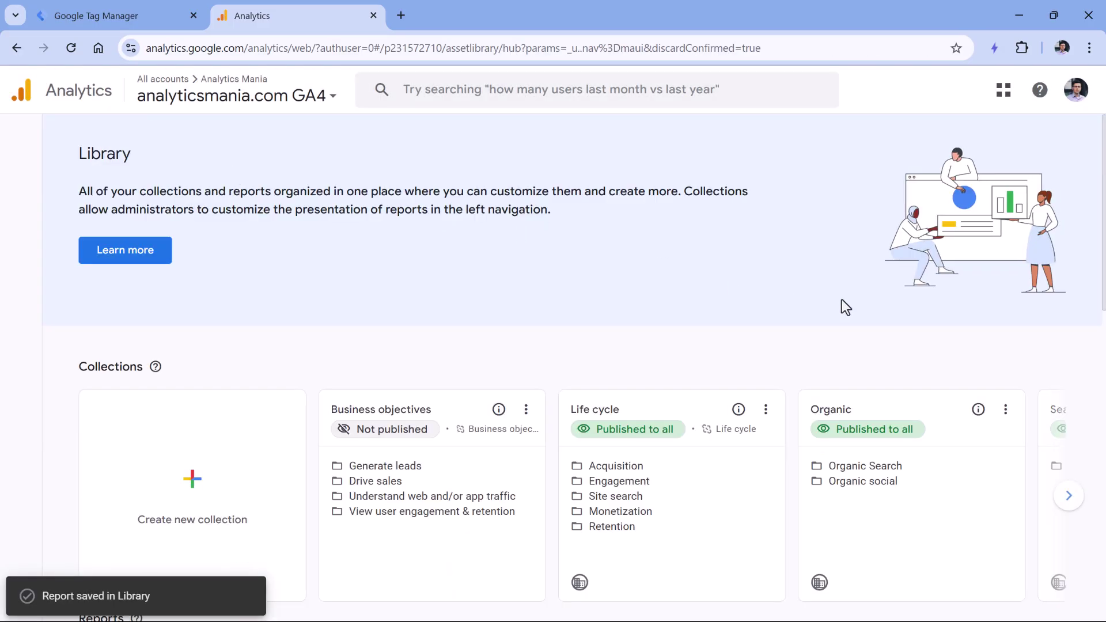
pyautogui.scroll(-1, 943, 288)
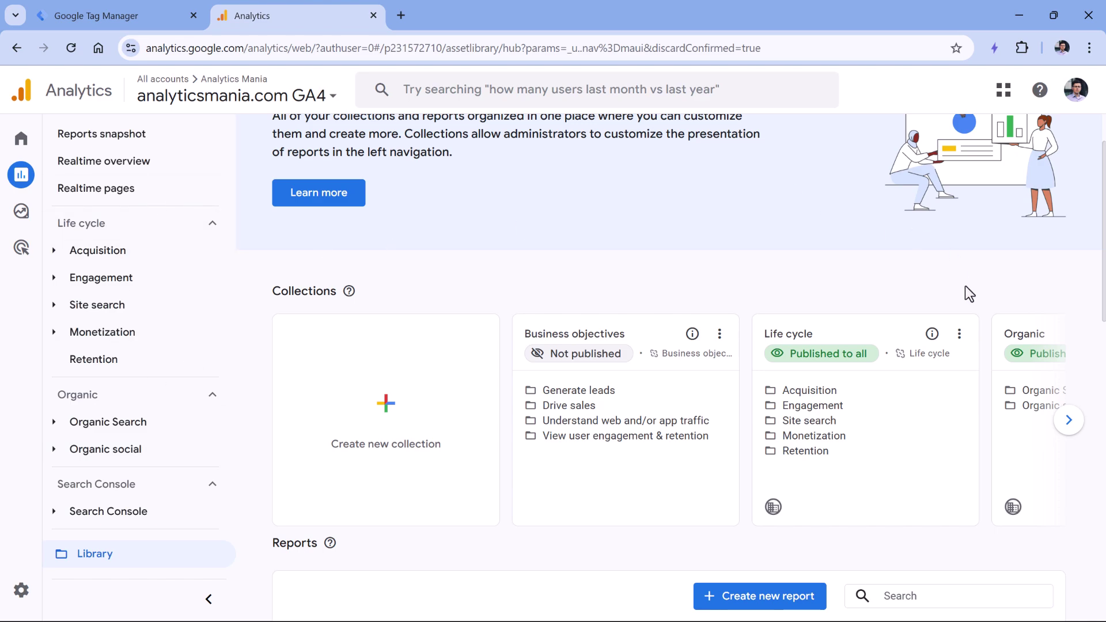
pyautogui.click(958, 334)
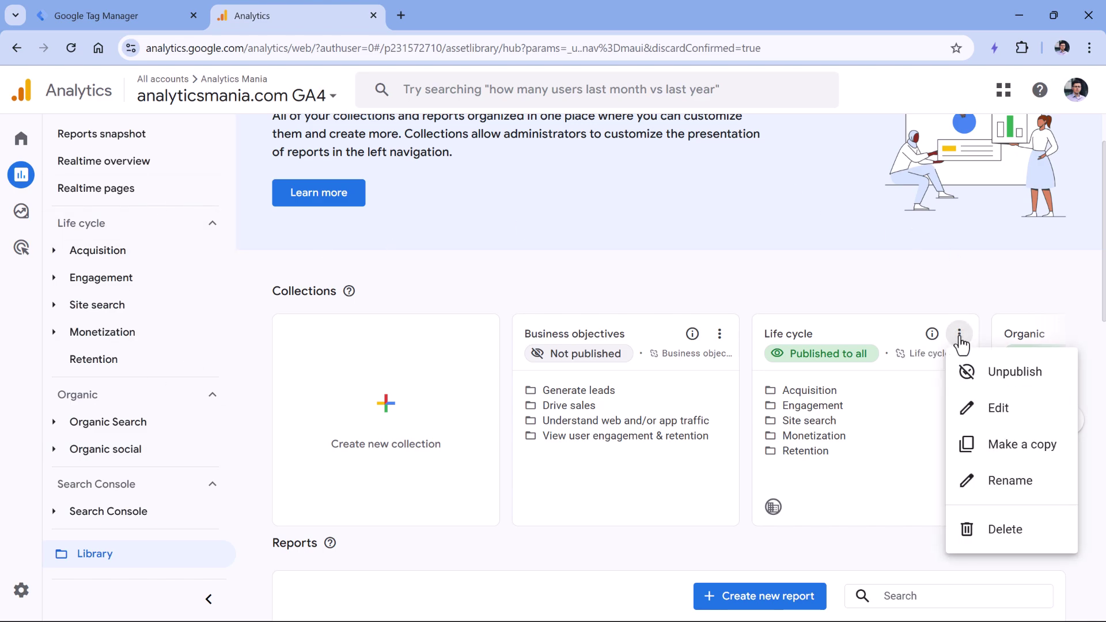
pyautogui.click(1001, 426)
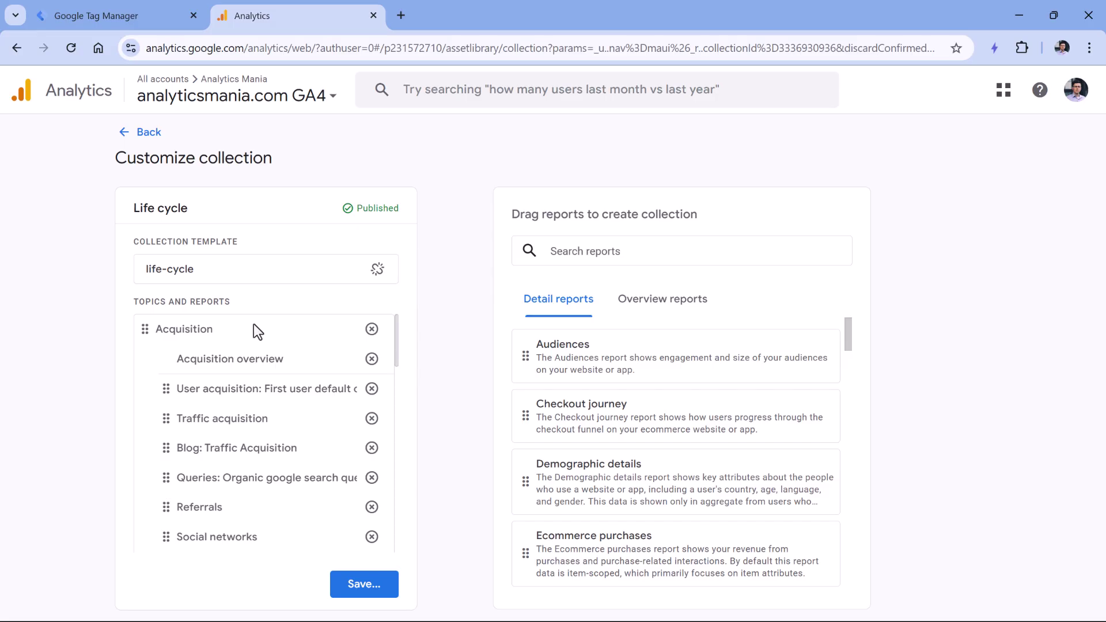
# Add the Scrolling report to the Engagement topic above Events, save the changes to the current collection, and return to the library.
pyautogui.scroll(-5, 253, 329)
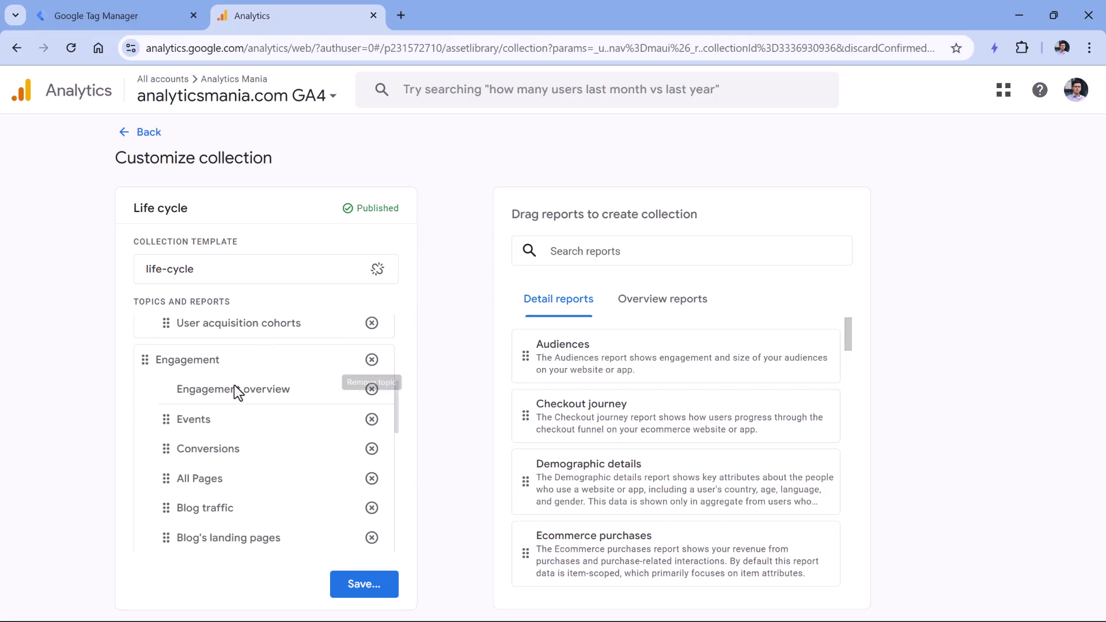
pyautogui.click(615, 247)
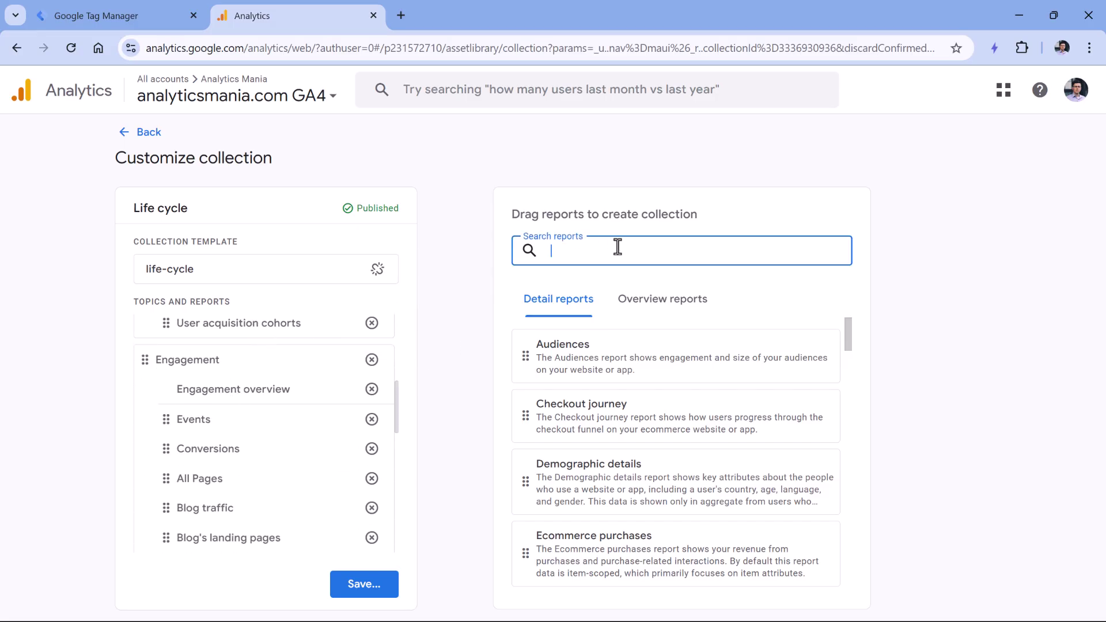
pyautogui.write('scrollin')
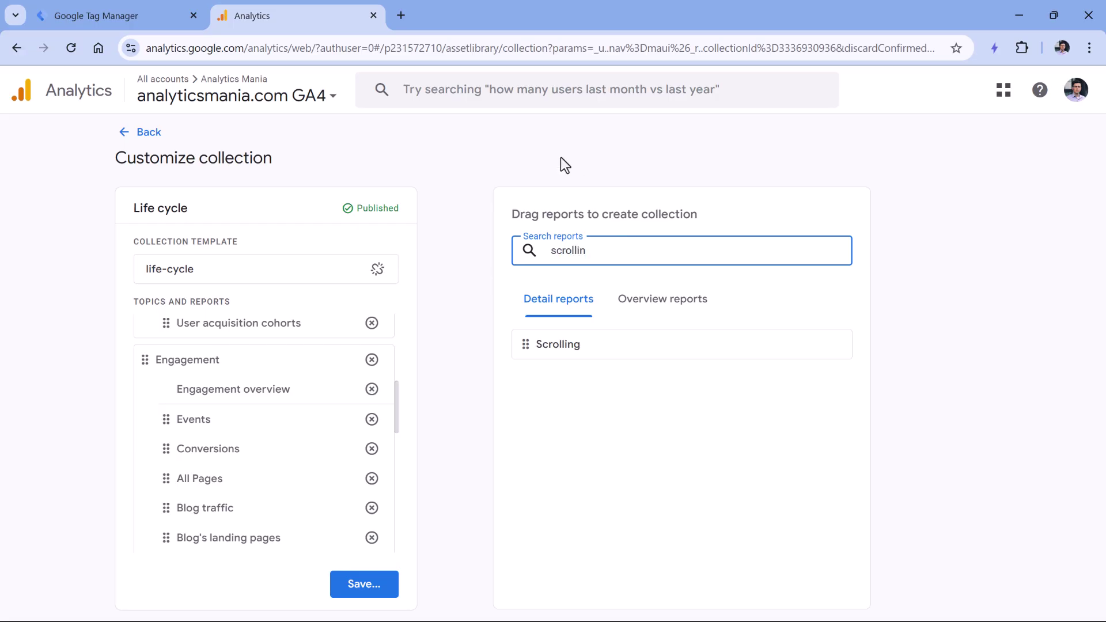
pyautogui.moveTo(525, 344); pyautogui.dragTo(166, 428)
pyautogui.click(383, 590)
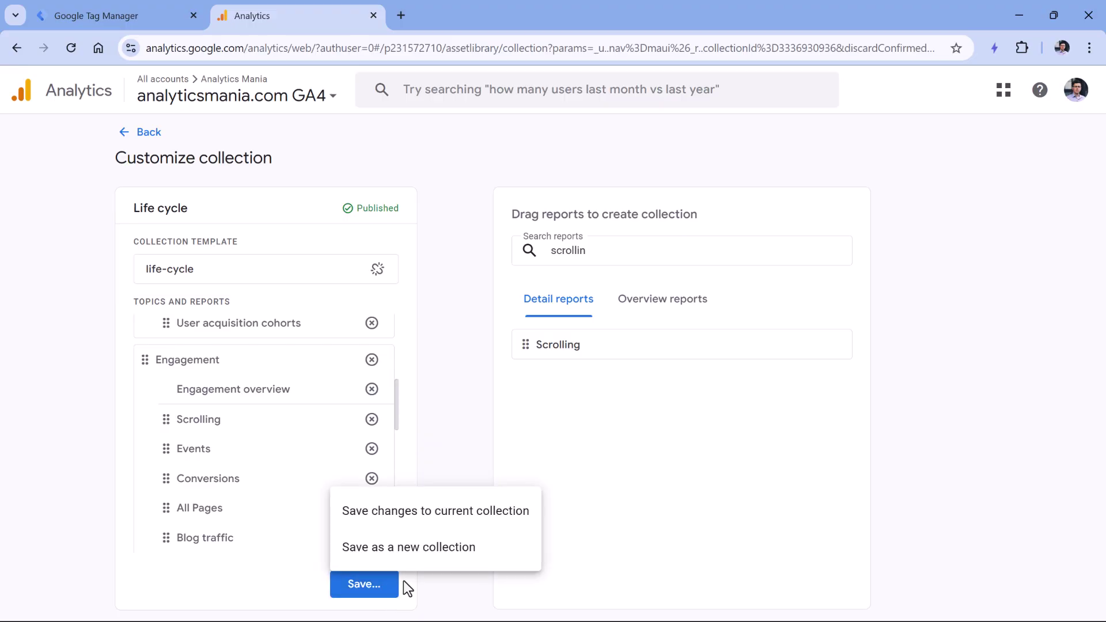
pyautogui.click(443, 525)
pyautogui.click(136, 133)
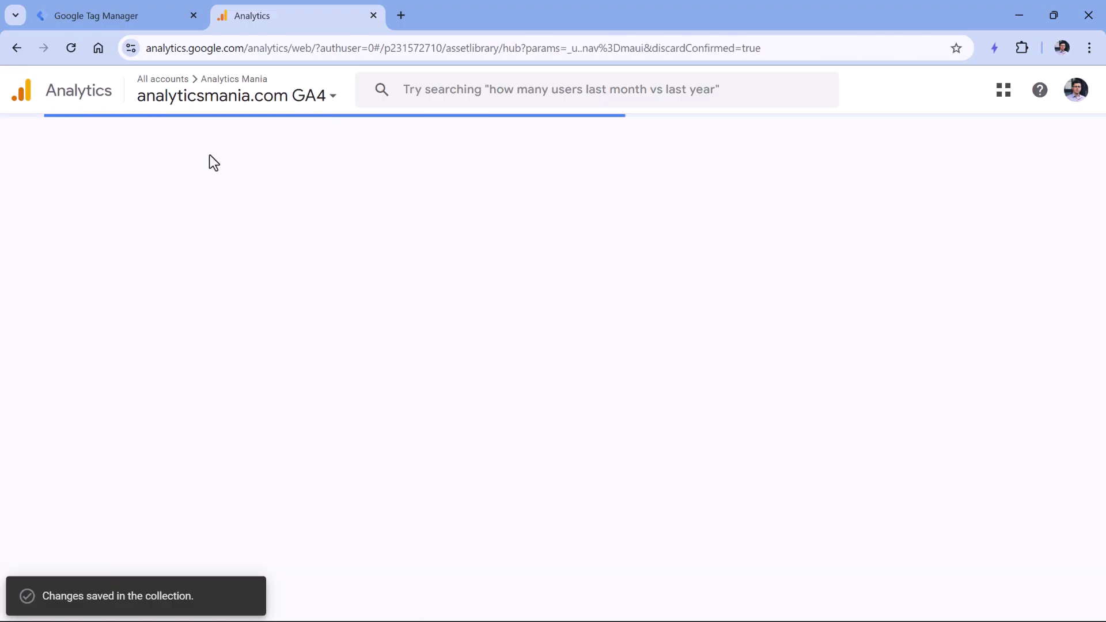
# Open the Scrolling report under Engagement and review its page rows by percent scrolled.
pyautogui.click(58, 278)
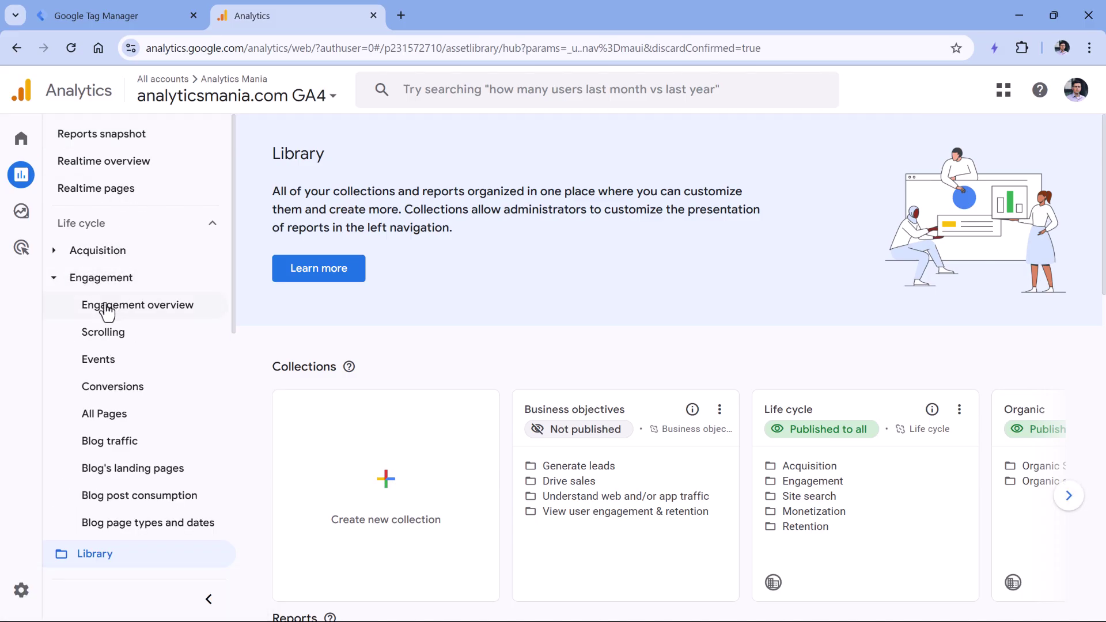
pyautogui.click(118, 338)
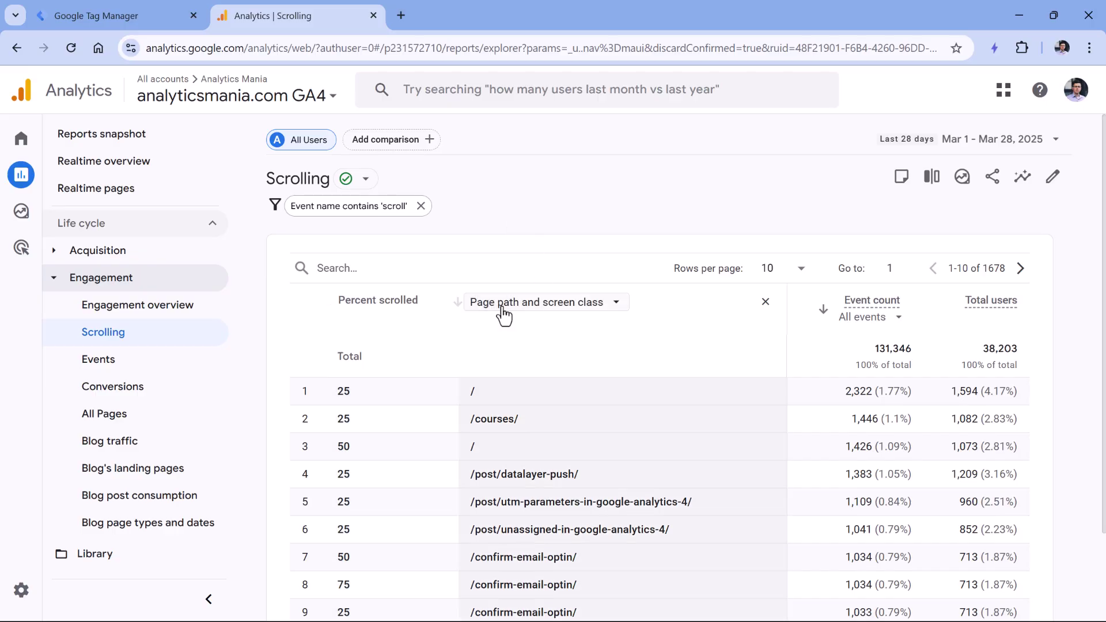
pyautogui.scroll(-2, 526, 412)
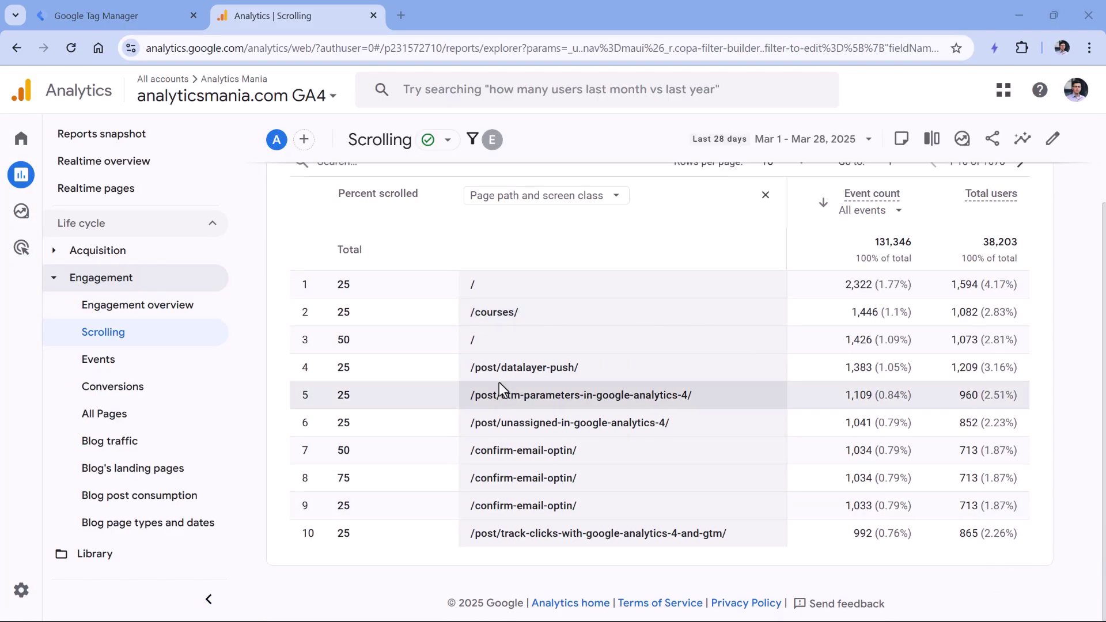
pyautogui.scroll(2, 499, 382)
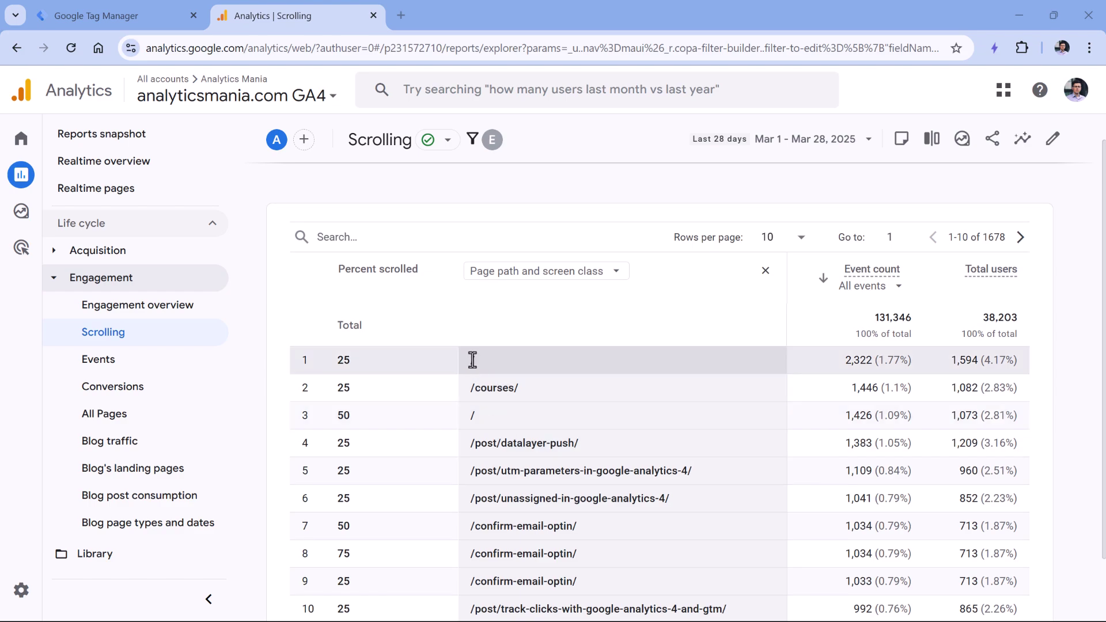
# Filter the report table to rows containing /.
pyautogui.click(363, 238)
pyautogui.write('/')
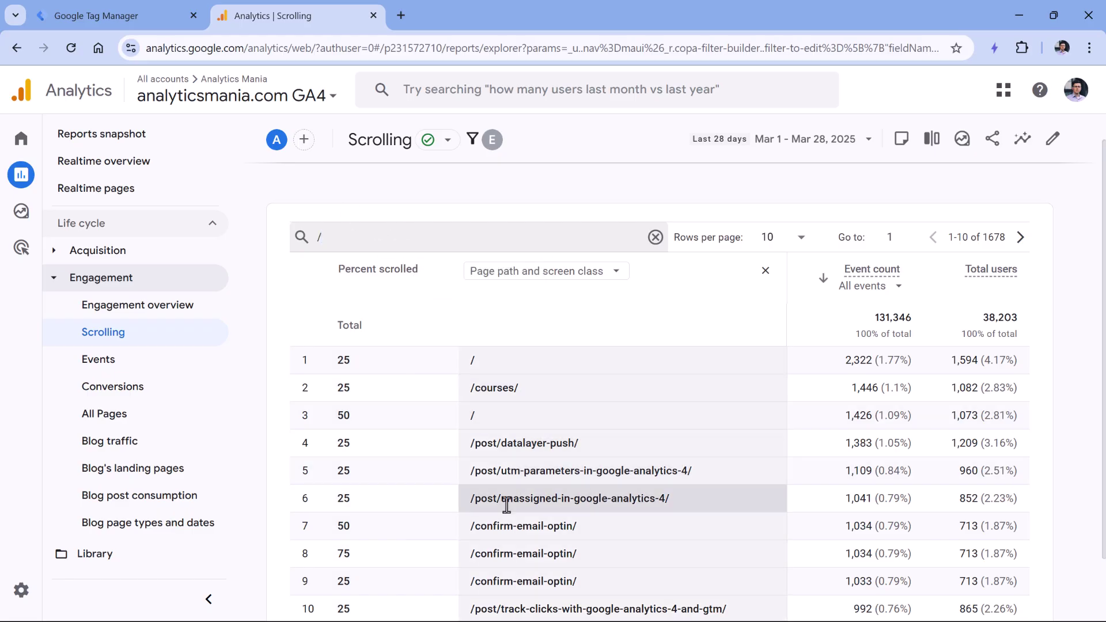
pyautogui.scroll(1, 472, 363)
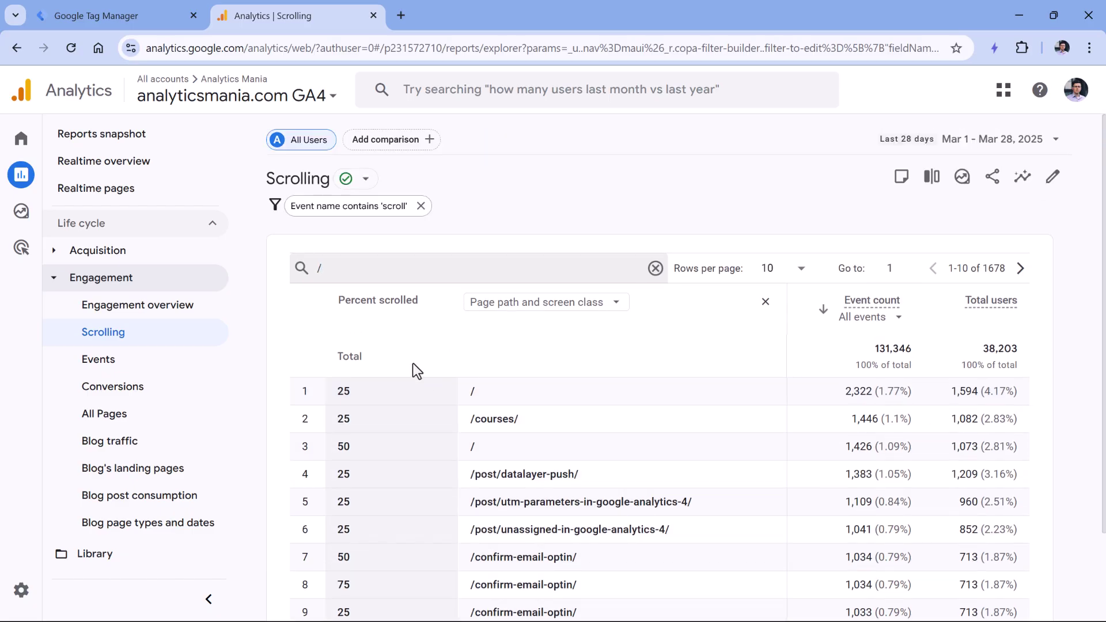
# Add and apply a second report filter condition where Page path and screen class exactly matches /.
pyautogui.click(347, 208)
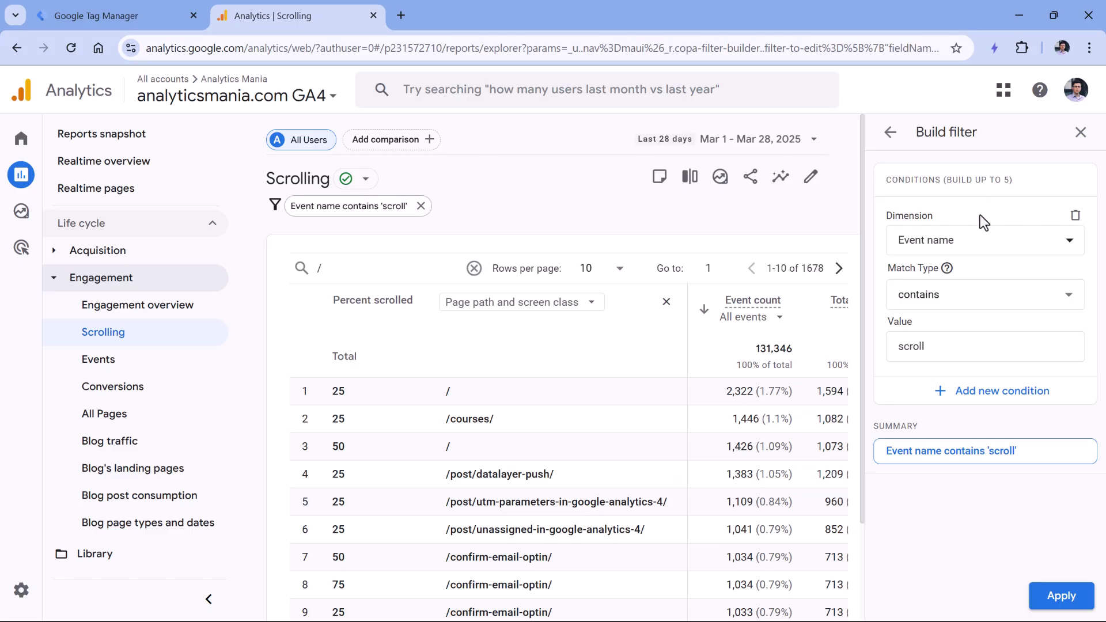
pyautogui.click(983, 395)
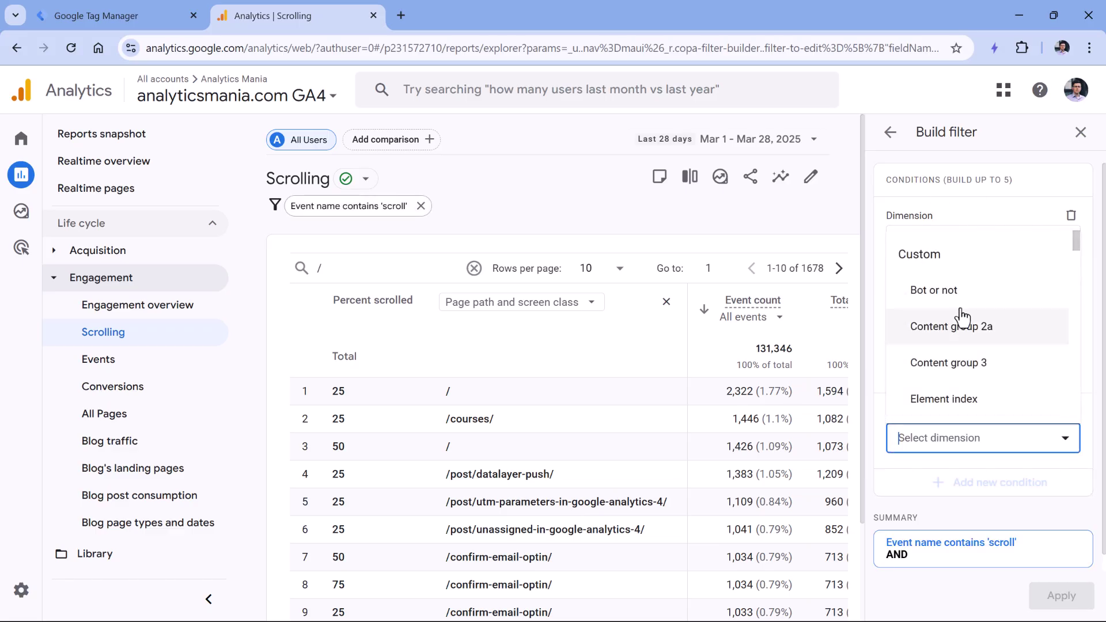
pyautogui.write('page path')
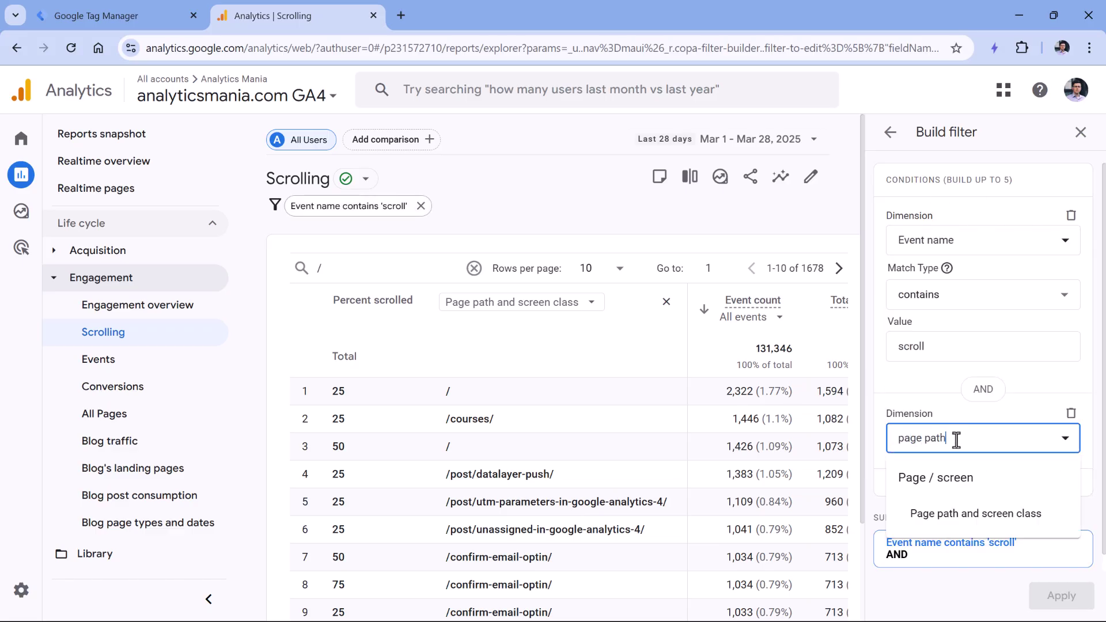
pyautogui.click(977, 497)
pyautogui.click(978, 492)
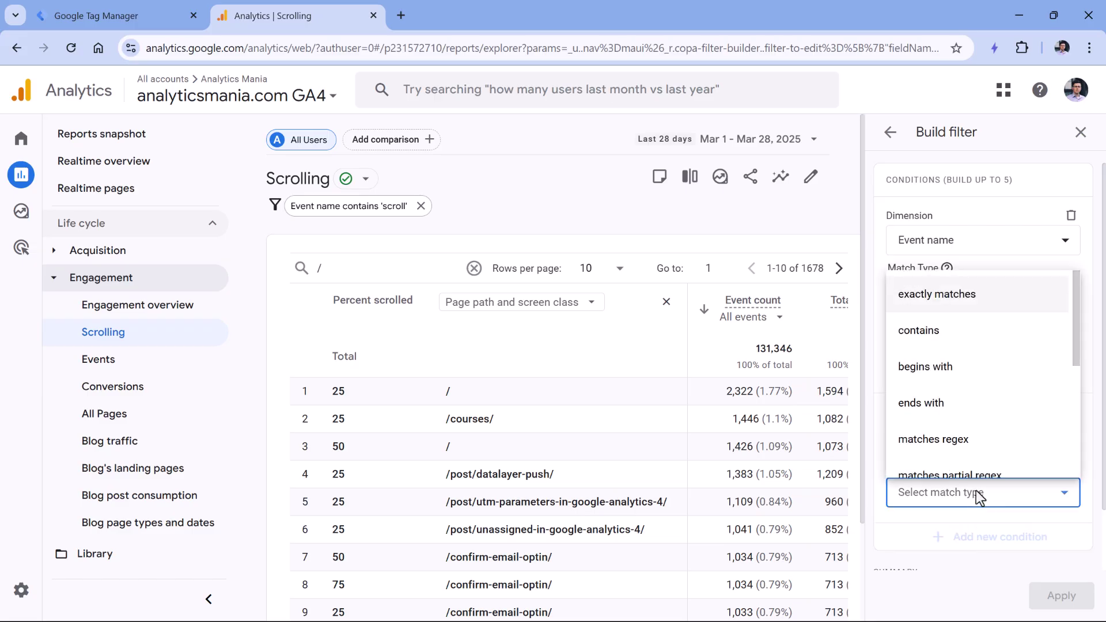
pyautogui.click(933, 309)
pyautogui.scroll(-1, 956, 469)
pyautogui.click(954, 467)
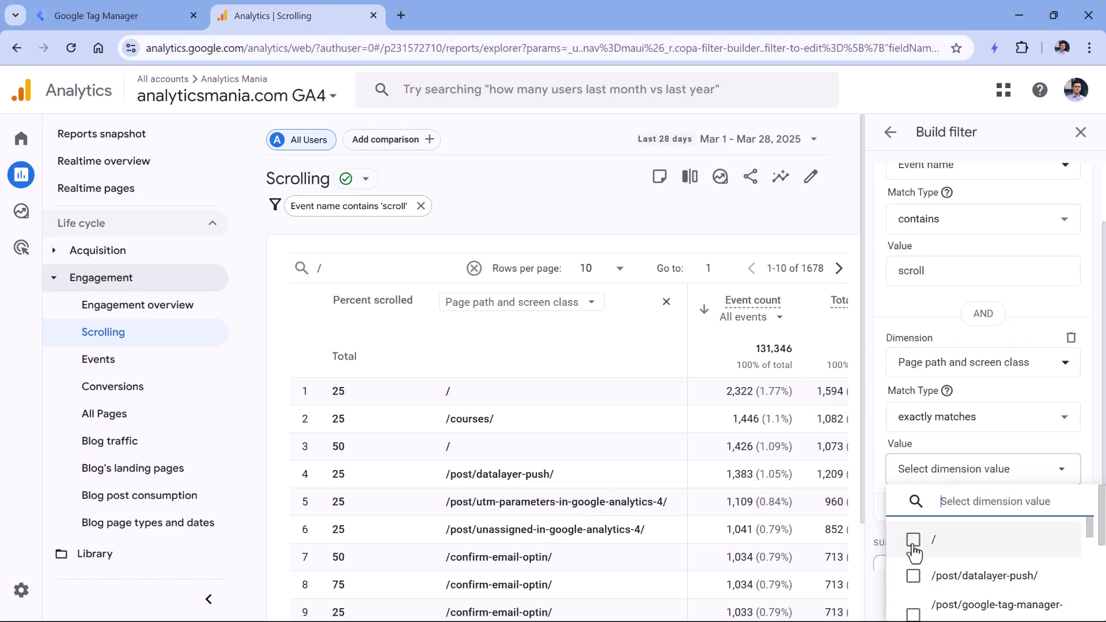
pyautogui.click(913, 540)
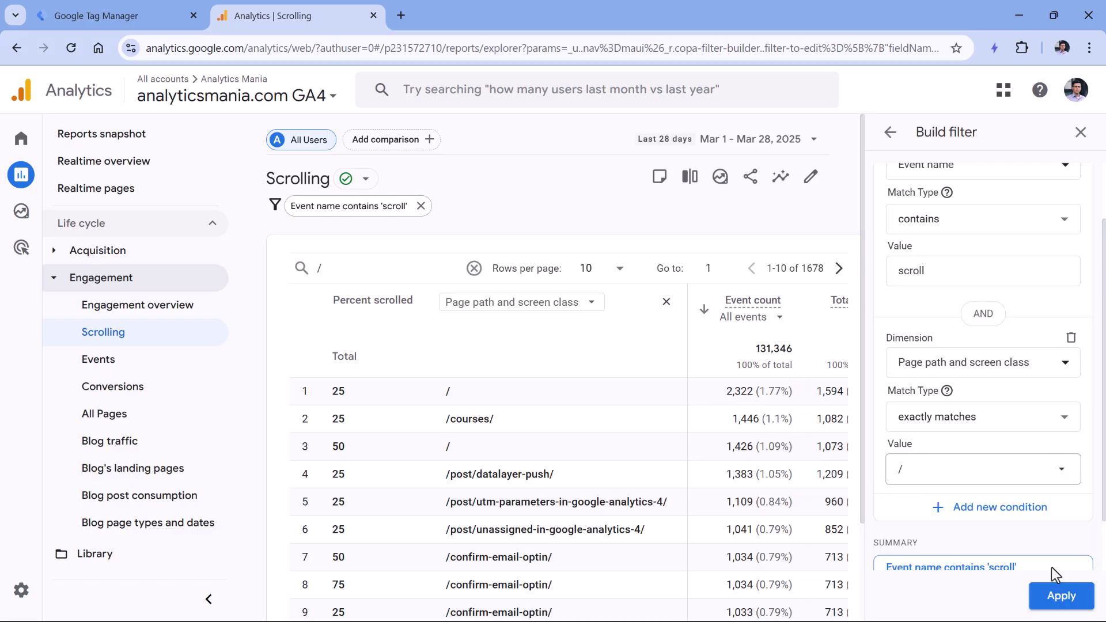
pyautogui.click(1066, 598)
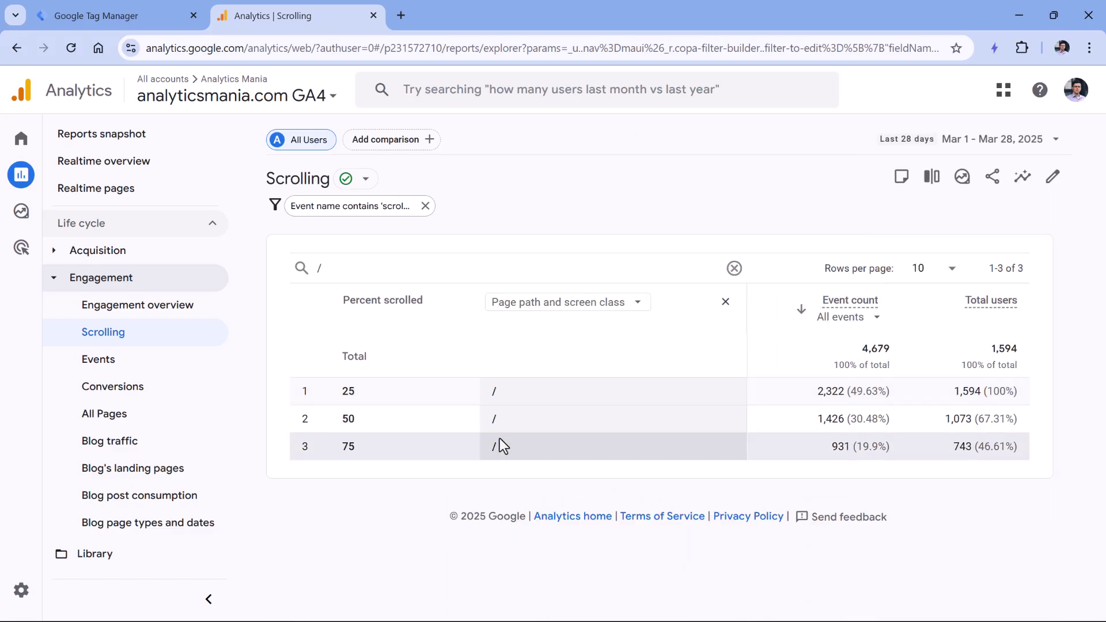
# Discard the temporary page filter by switching to the Events report and reopening Scrolling, and check the remaining filter condition.
pyautogui.click(122, 363)
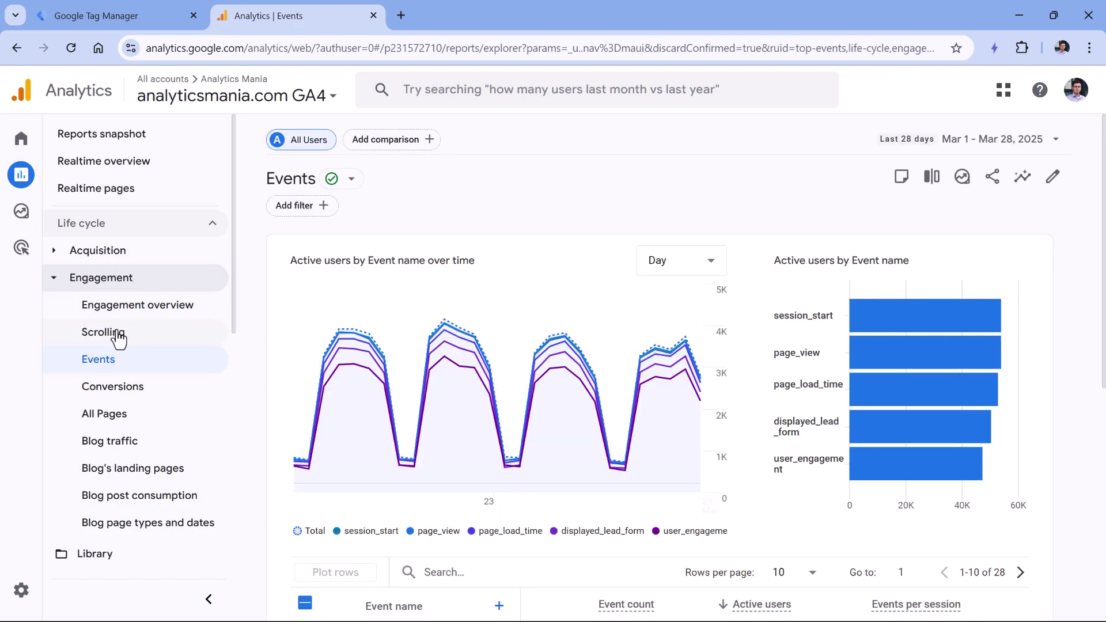
pyautogui.click(136, 327)
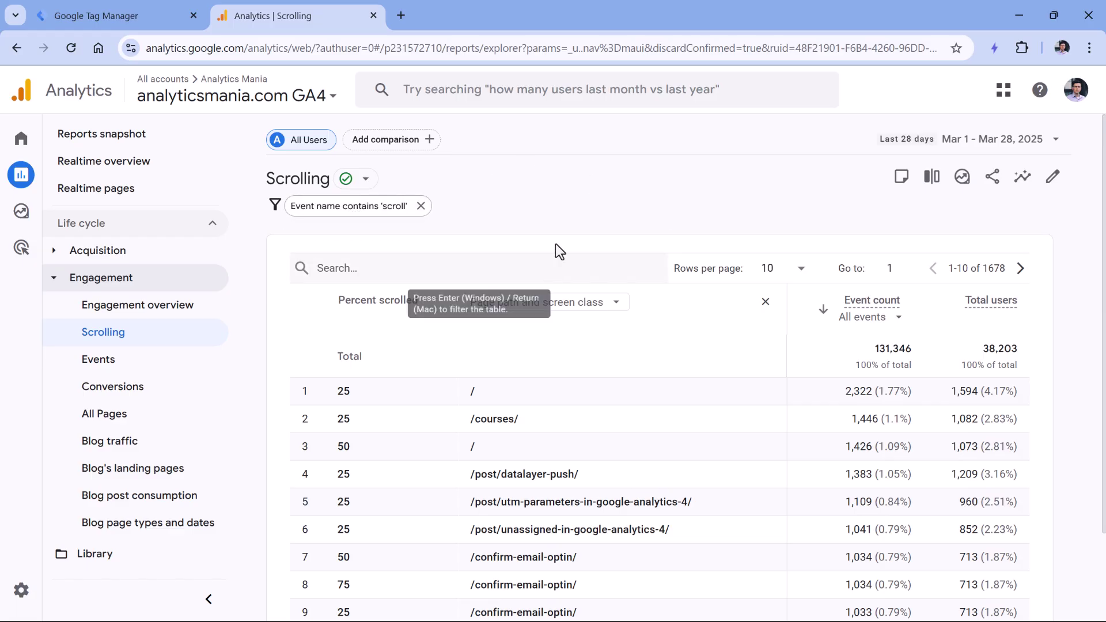
pyautogui.click(366, 208)
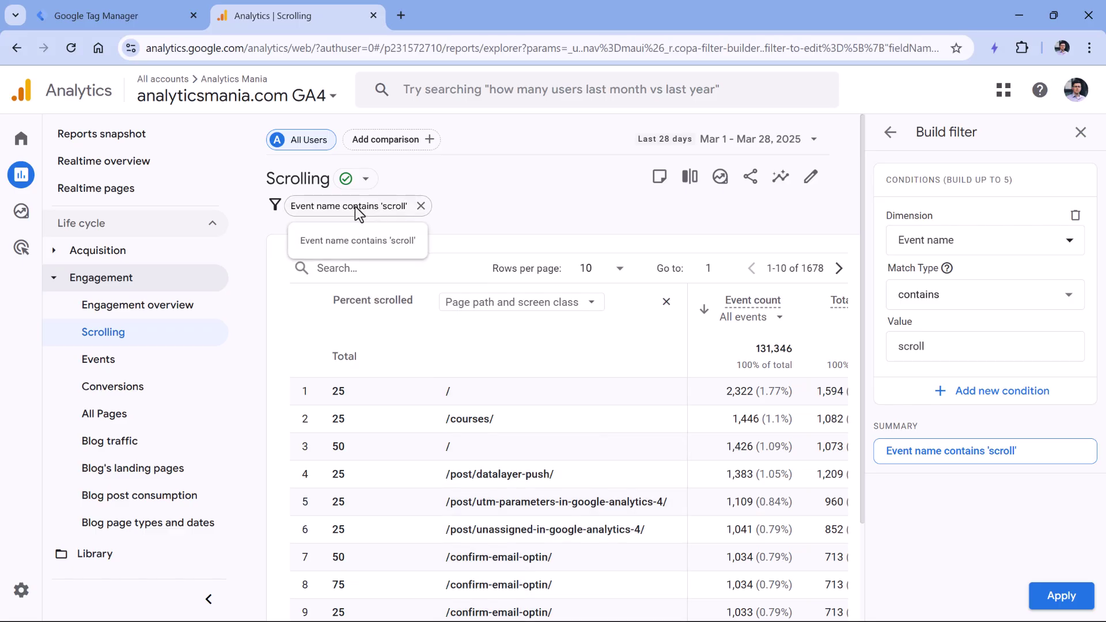
pyautogui.click(1080, 132)
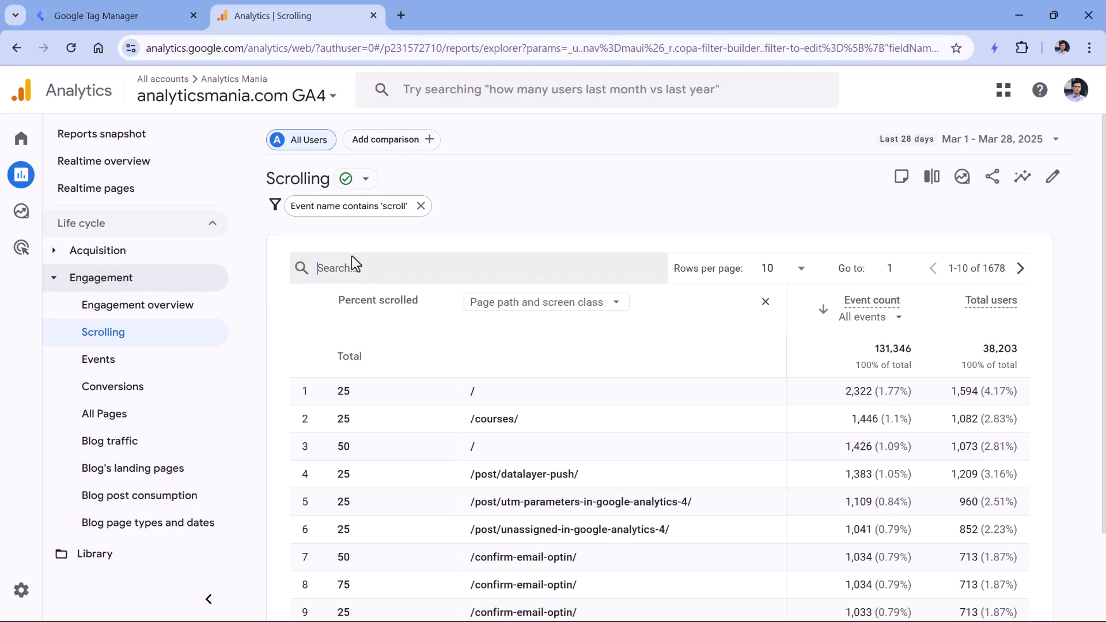
# Add and apply a second report filter condition where Page path and screen class exactly matches /courses/.
pyautogui.click(366, 208)
pyautogui.click(999, 395)
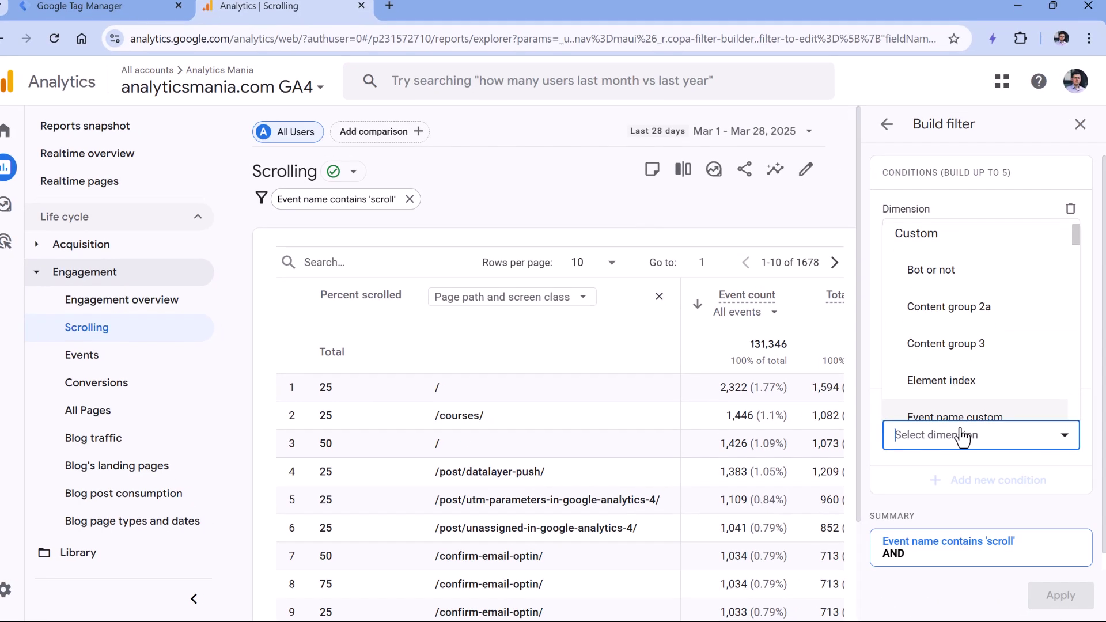
pyautogui.write('page path')
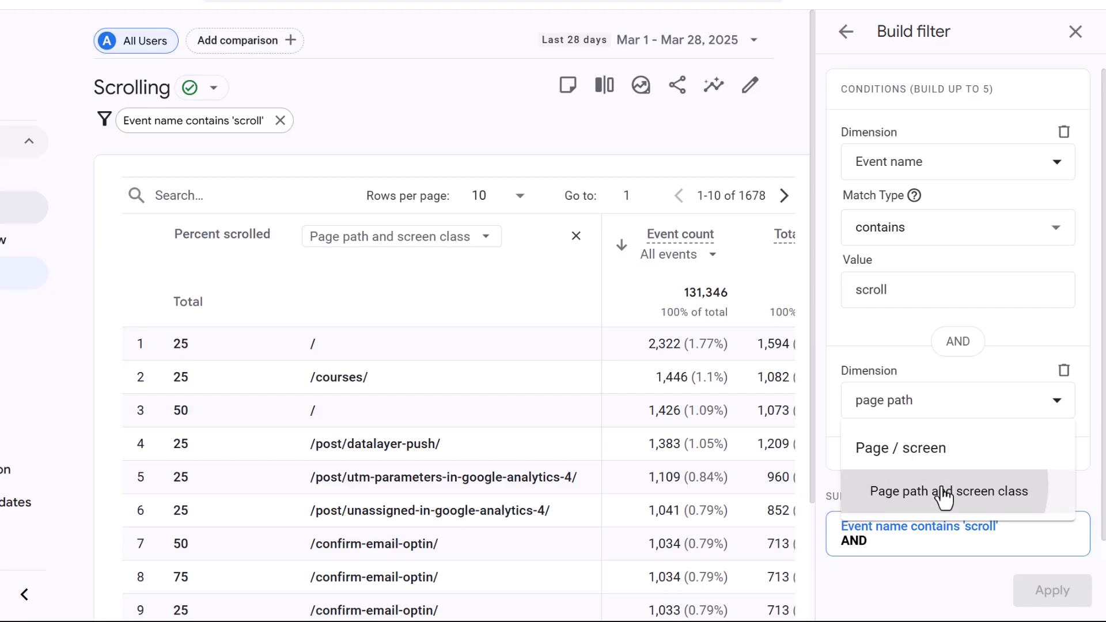
pyautogui.click(948, 492)
pyautogui.click(898, 469)
pyautogui.click(876, 227)
pyautogui.click(882, 529)
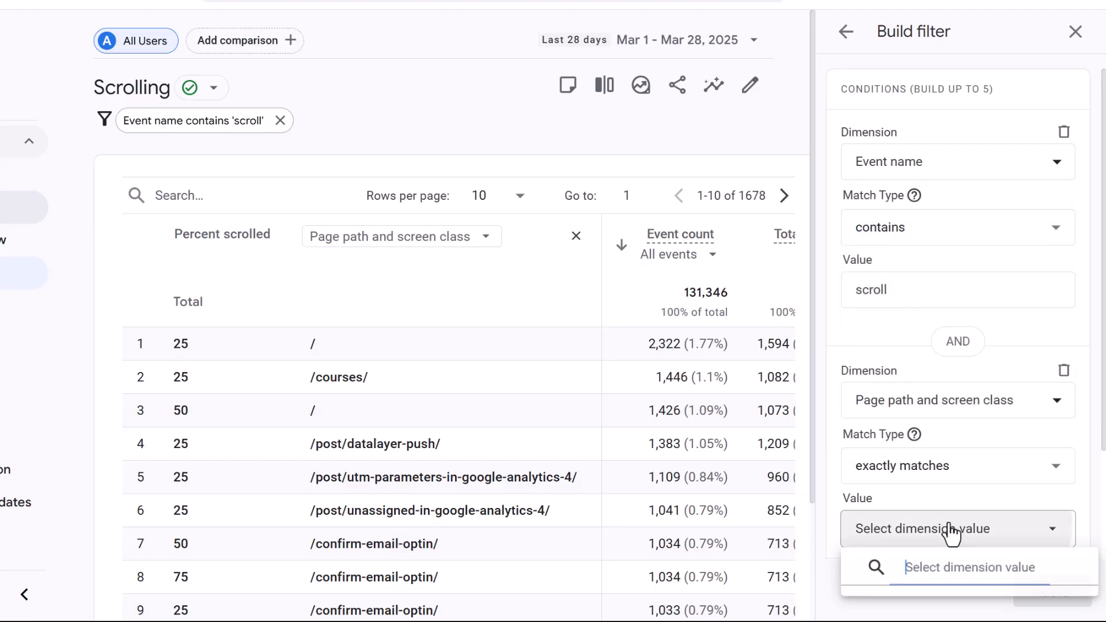
pyautogui.write('/courses/')
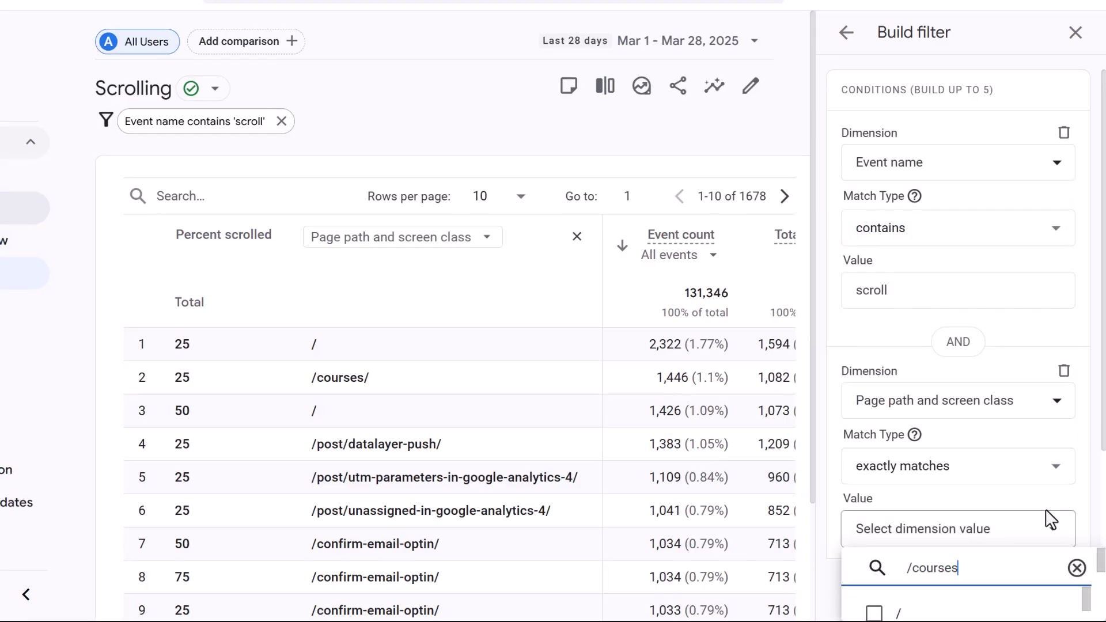
pyautogui.click(898, 613)
pyautogui.click(1049, 599)
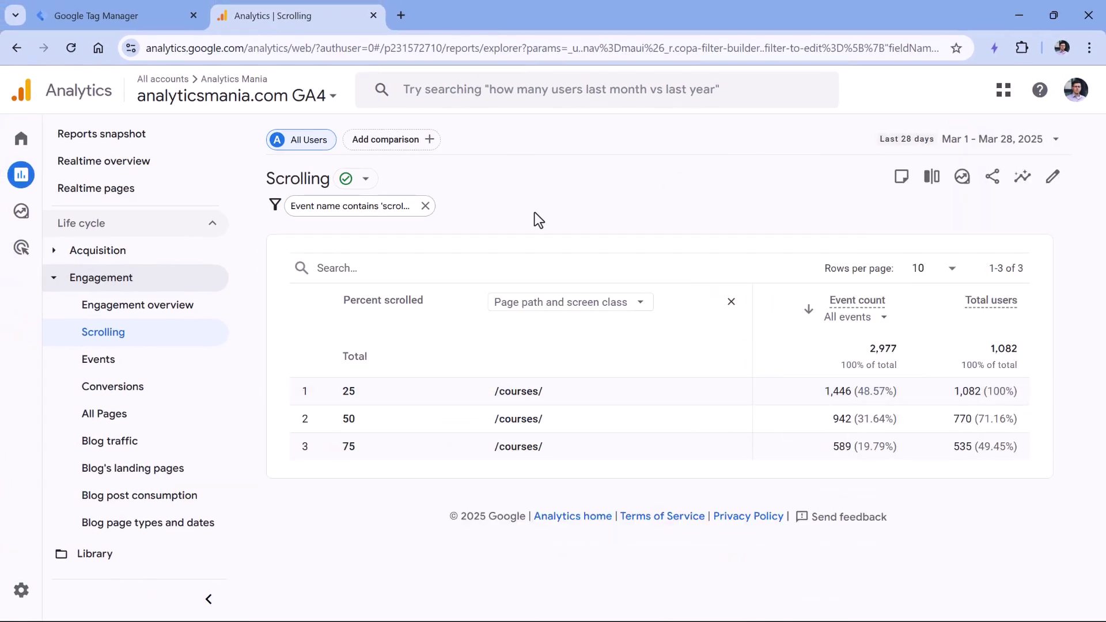